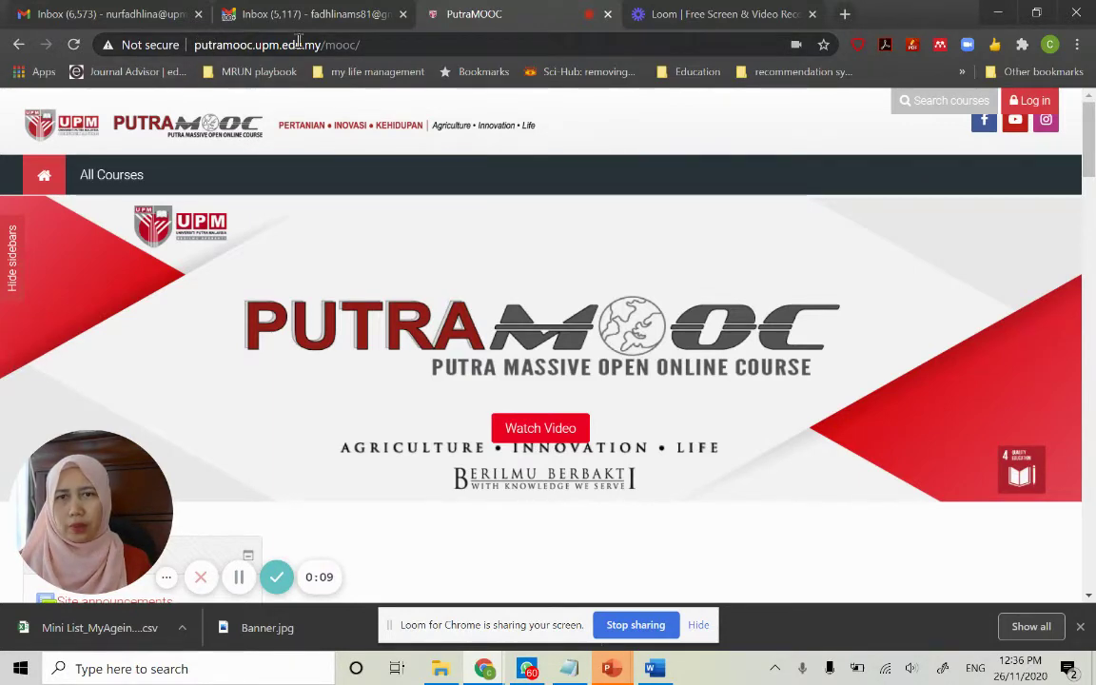
Open All Courses and expand the PutraMOOC Courses by Cluster list of categories
click(118, 179)
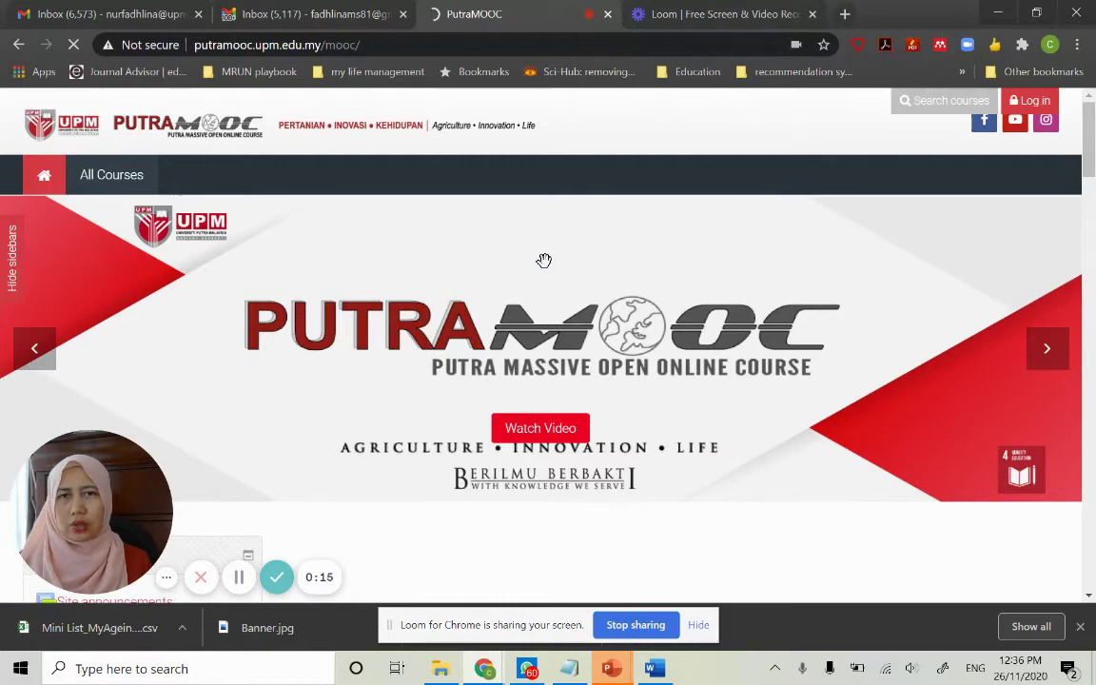
scroll(543, 260, down, 2)
scroll(544, 260, down, 3)
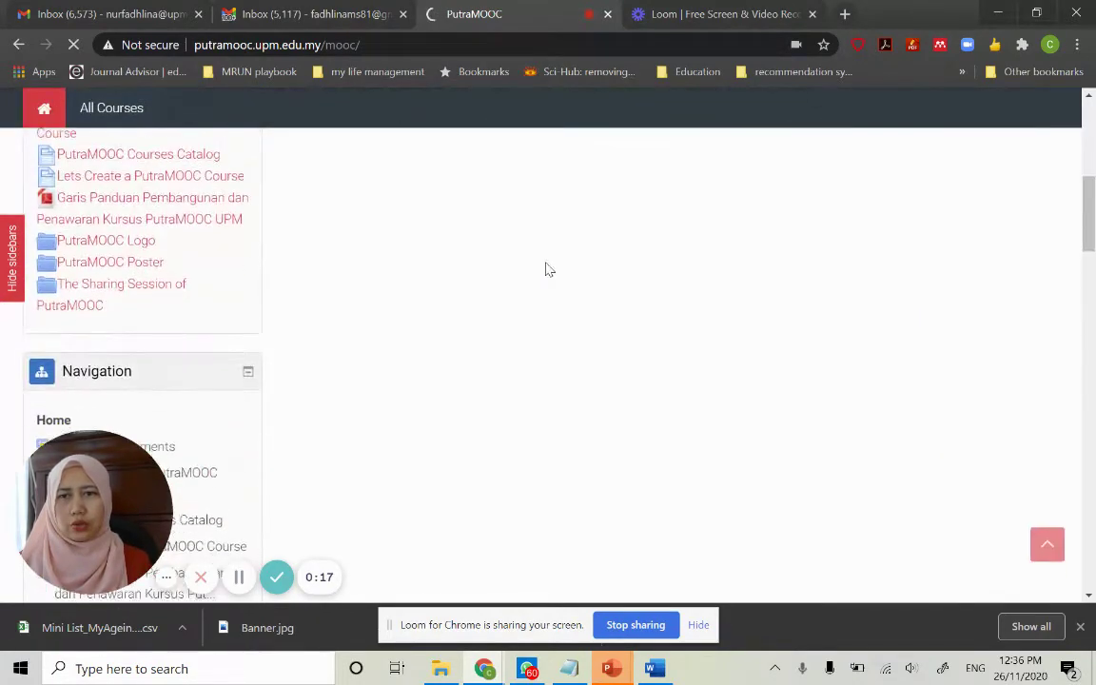
scroll(545, 269, up, 2)
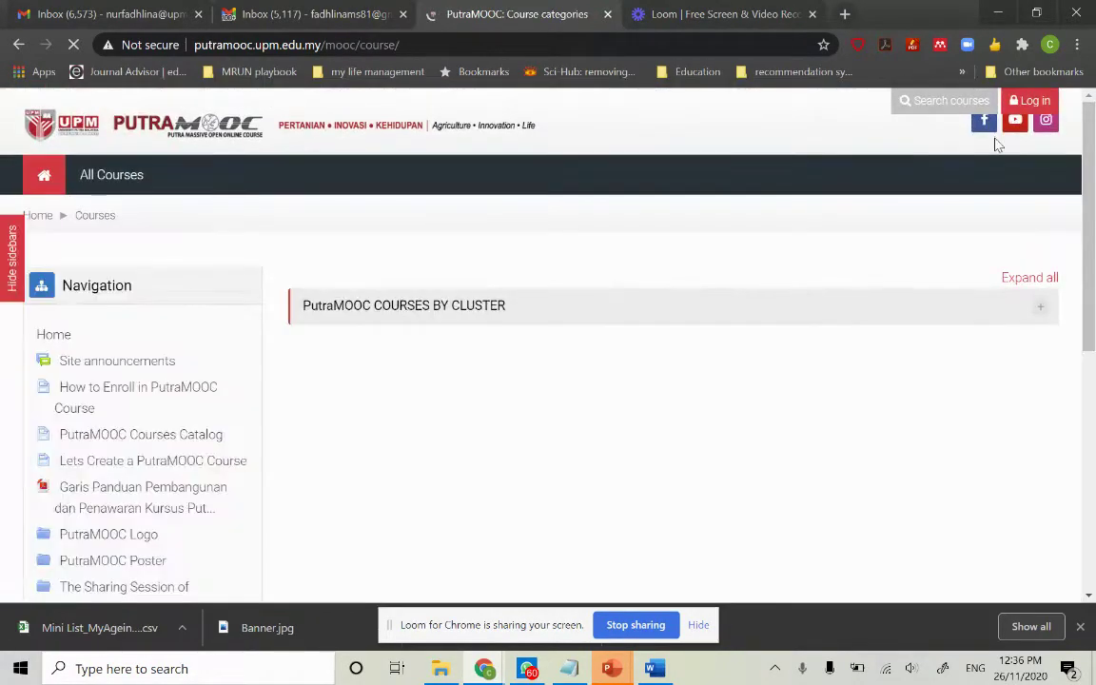
click(1042, 310)
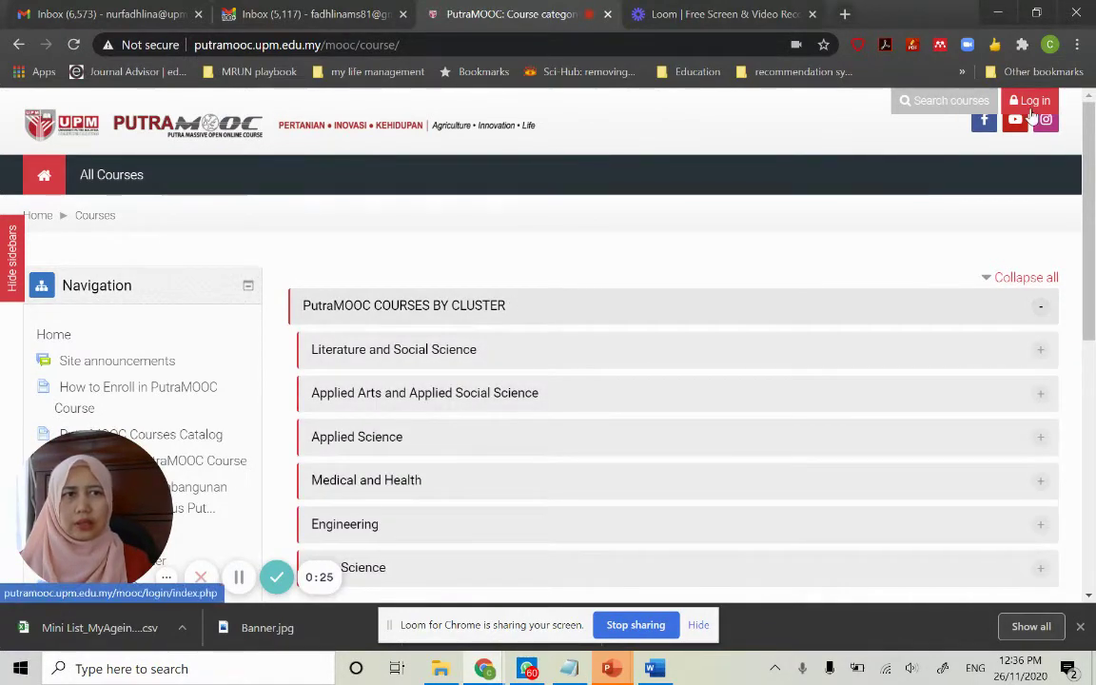
Log in with the username and password saved in Chrome's autofill
click(1032, 103)
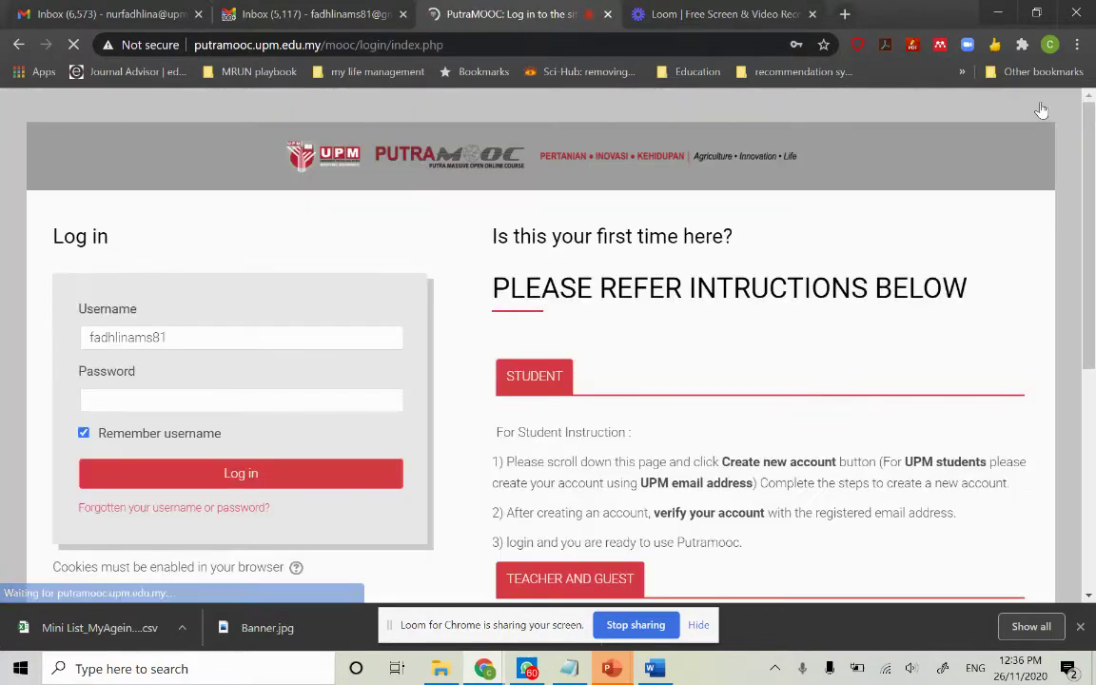
click(225, 340)
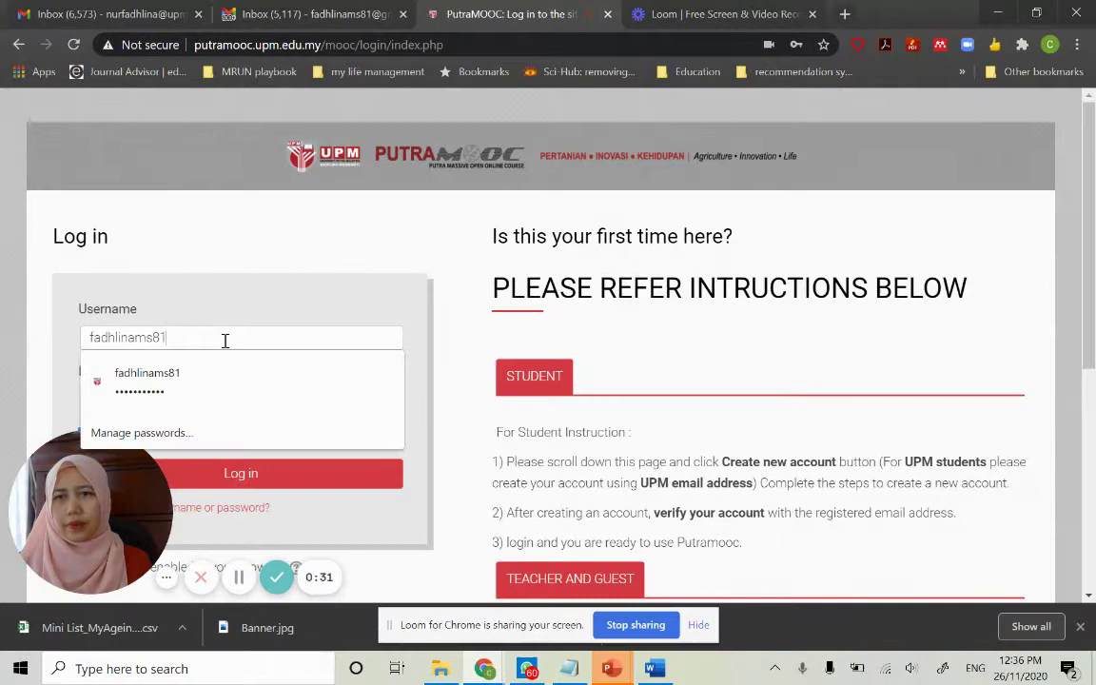
click(208, 386)
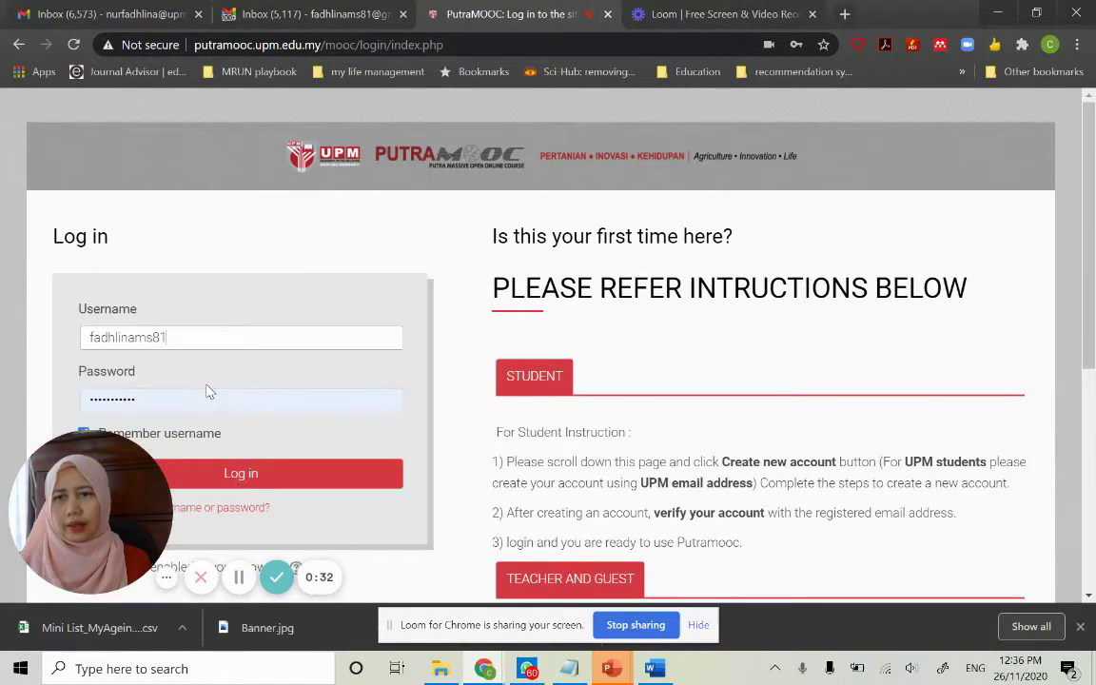
click(262, 474)
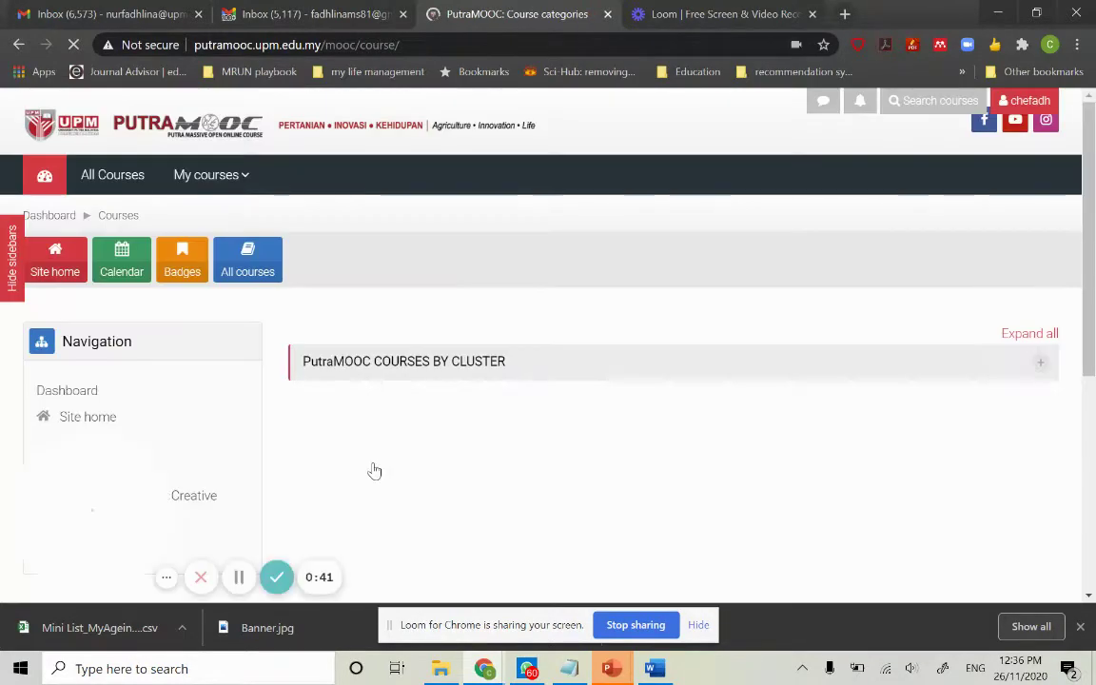
Go to the student dashboard and look over the enrolled courses
click(50, 215)
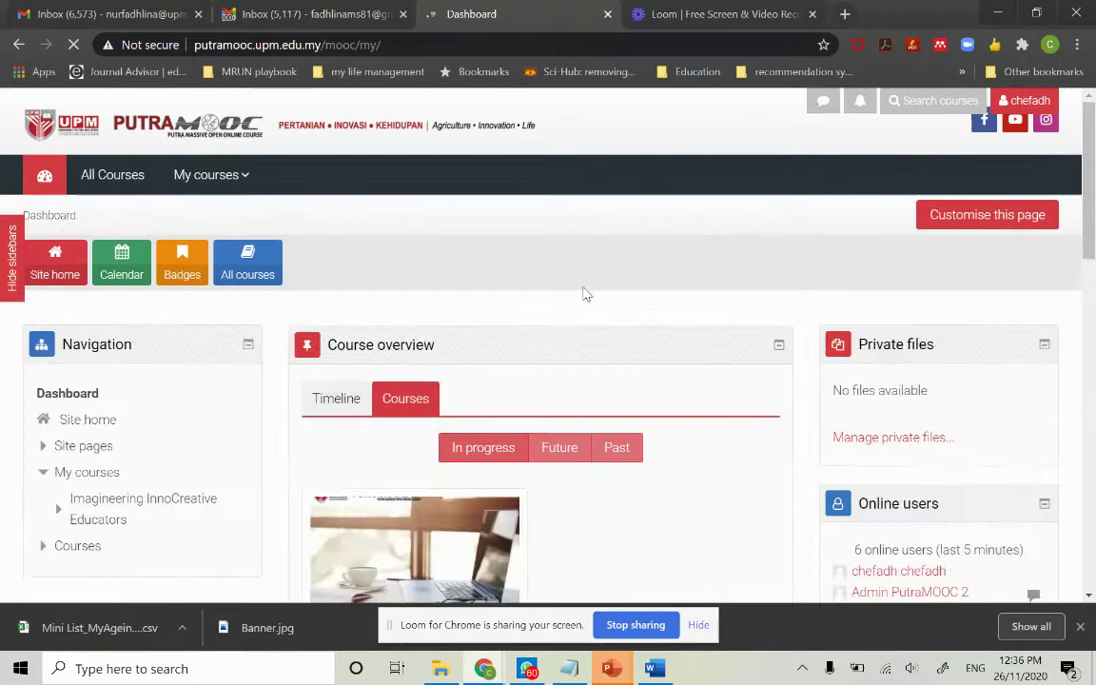
scroll(585, 292, down, 6)
scroll(590, 292, up, 6)
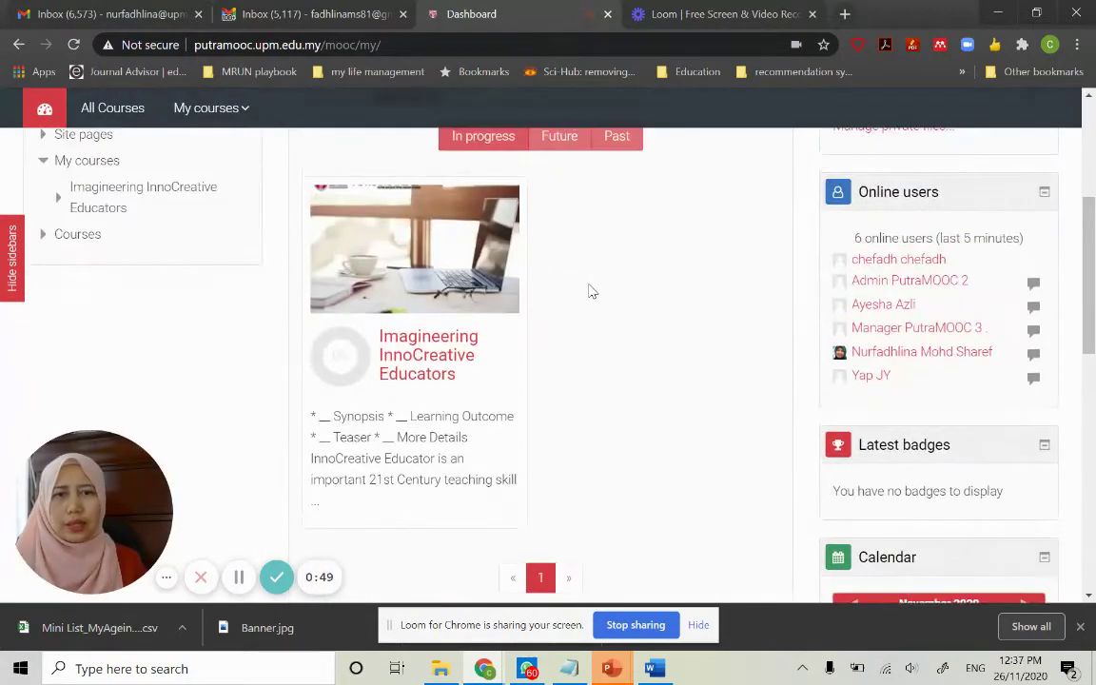
scroll(590, 291, down, 3)
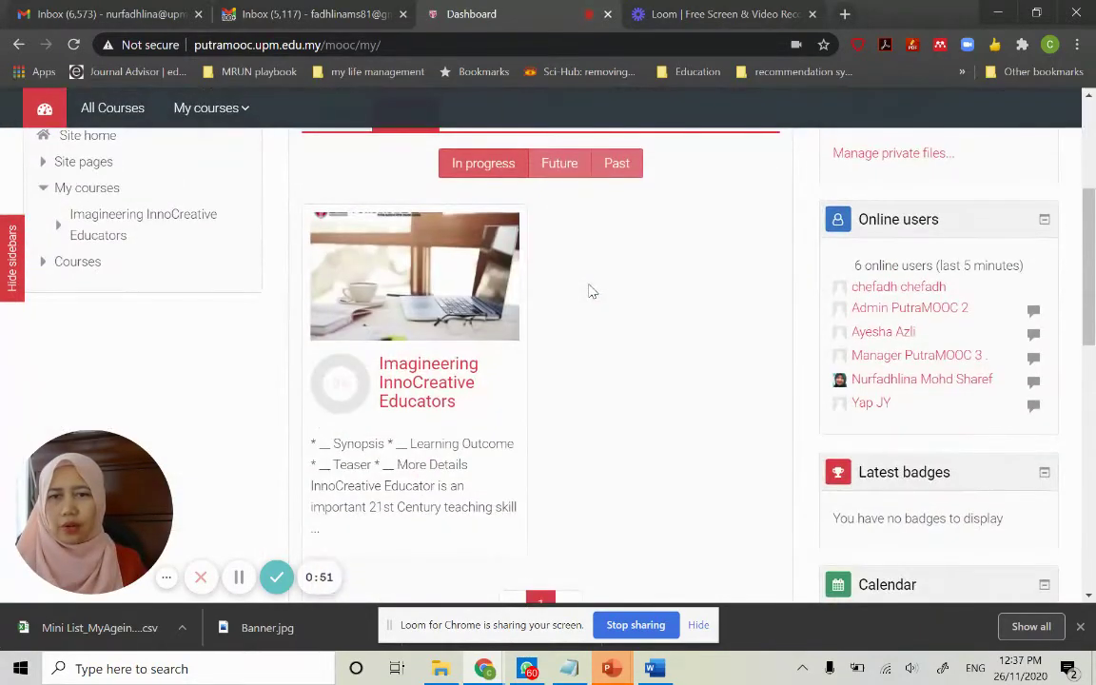
scroll(590, 292, up, 1)
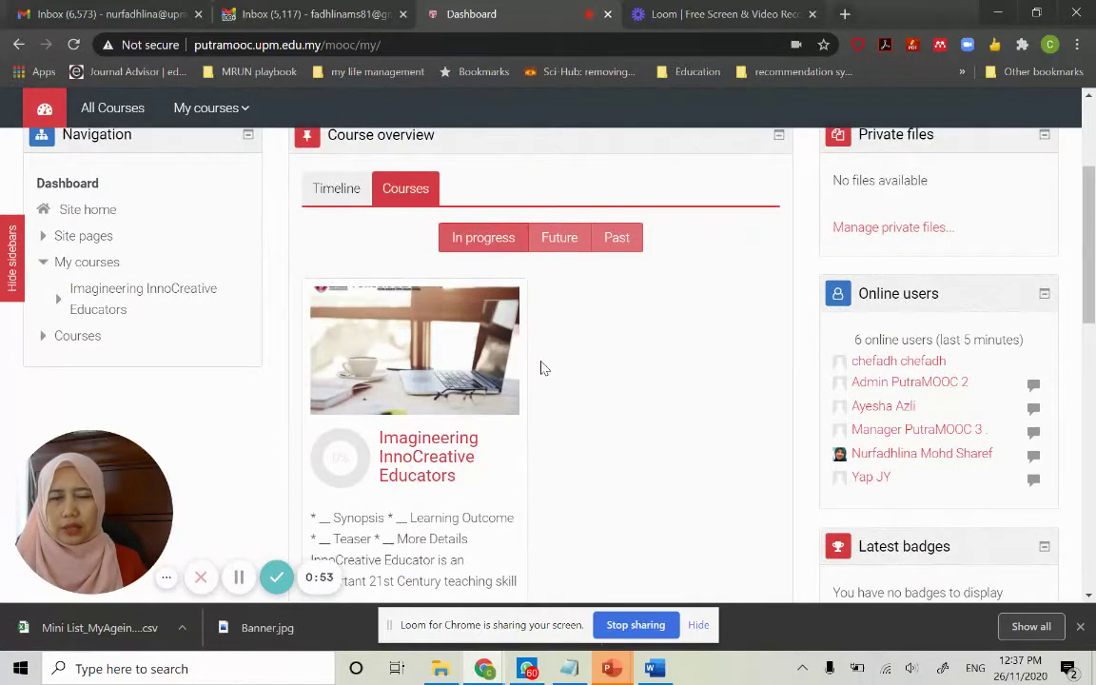
scroll(543, 367, up, 3)
Enter covid19 in the course search by picking the earlier suggestion
click(906, 105)
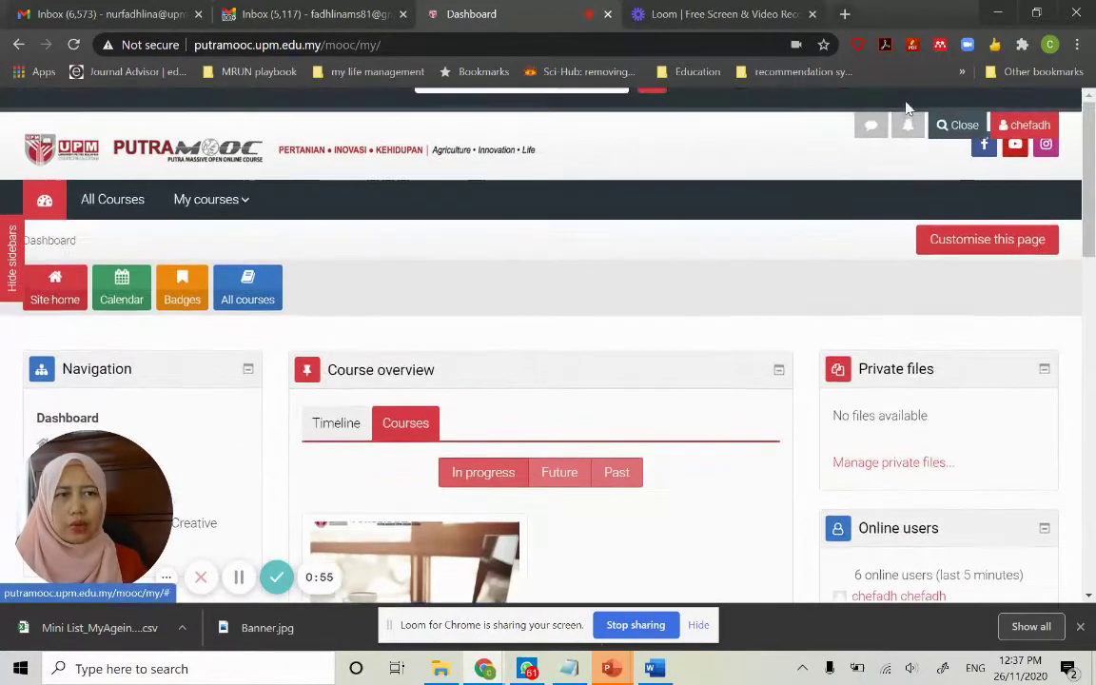
click(607, 123)
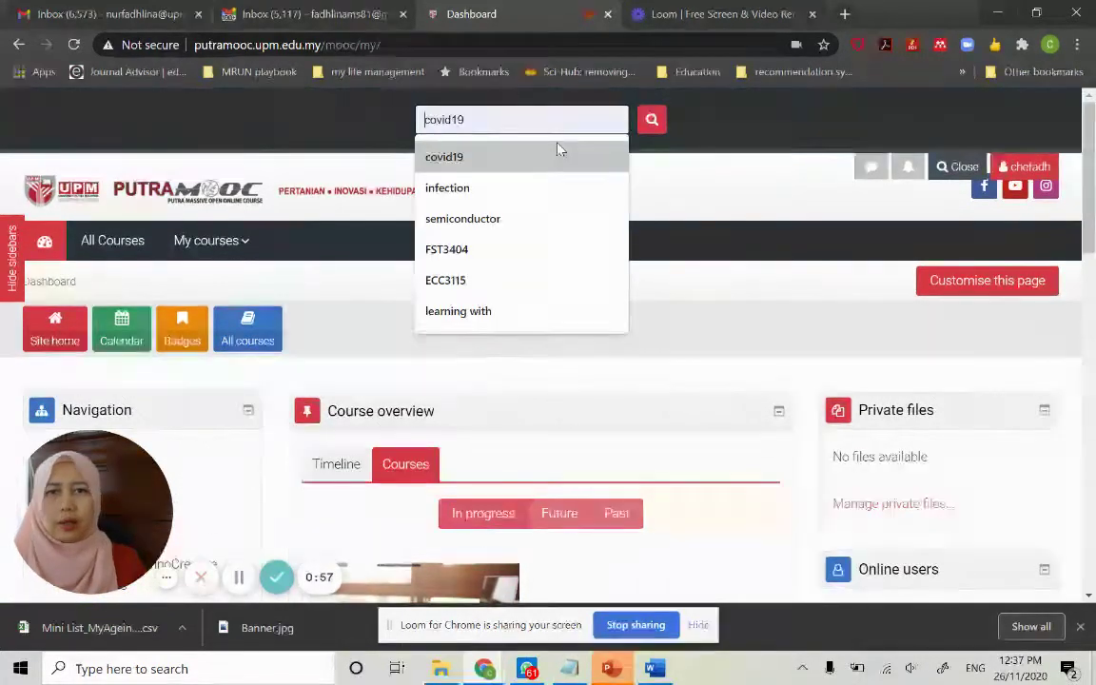
click(559, 150)
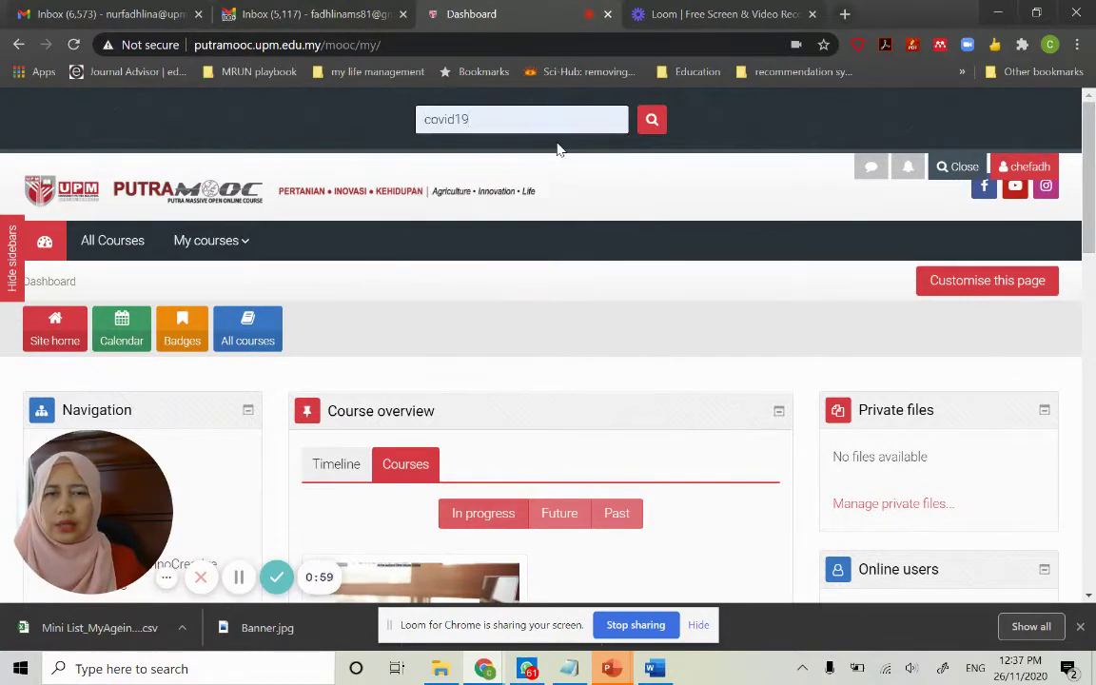
Search covid19 and open the COVID19 Infection Prevention and Control for the Aged Care Sector course
click(652, 121)
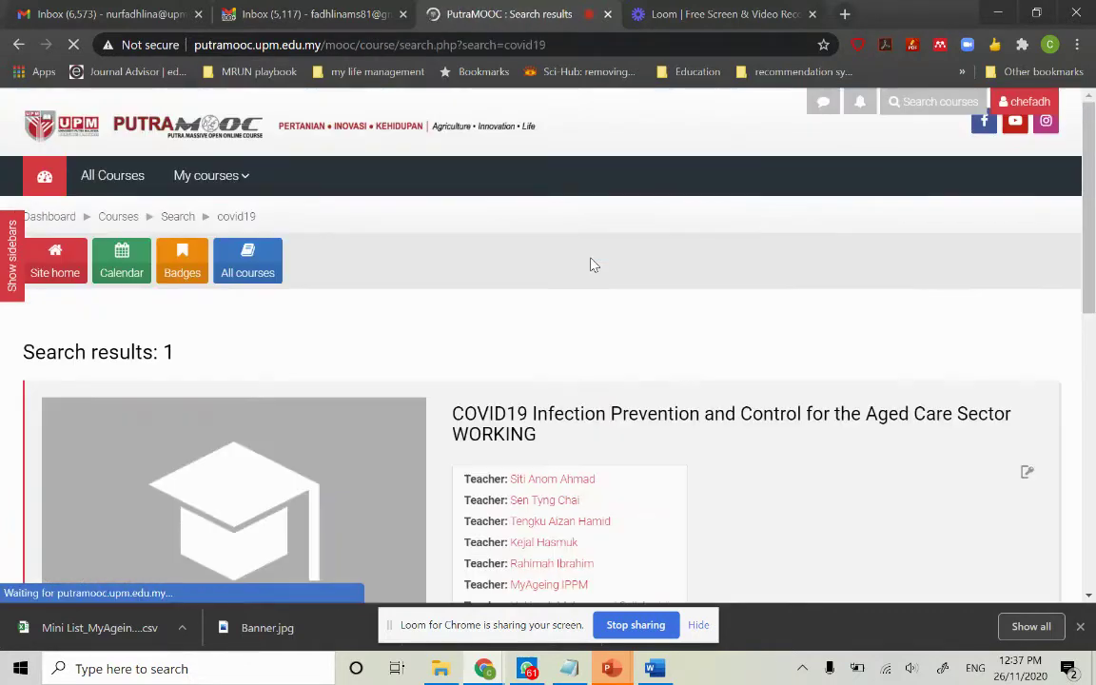
scroll(590, 264, down, 4)
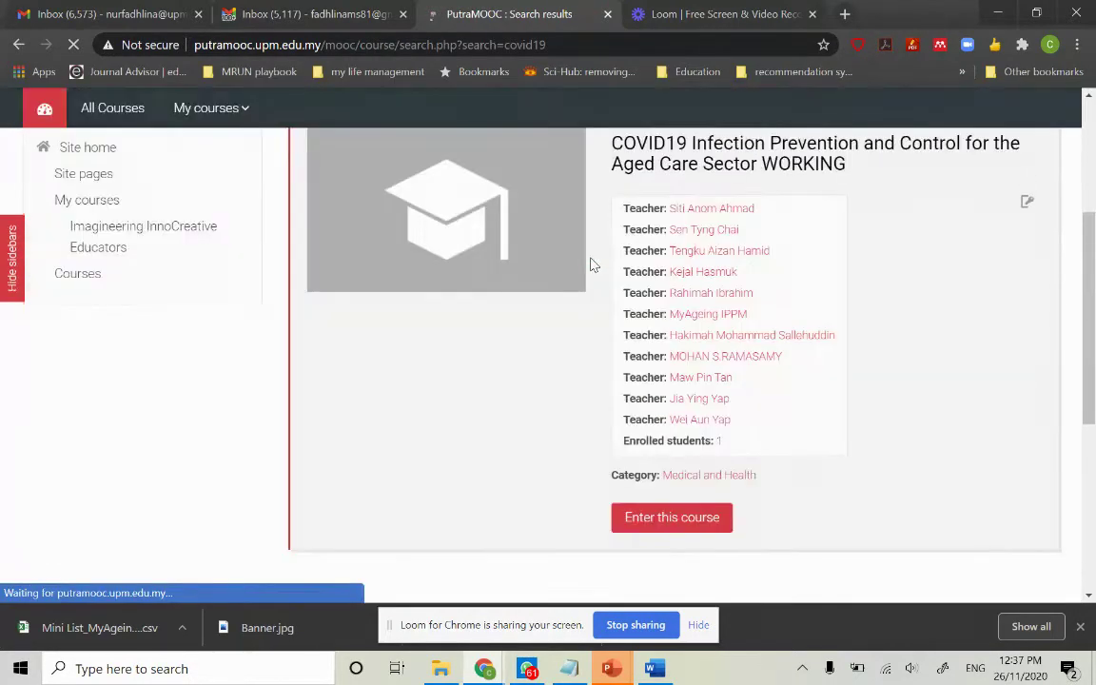
click(705, 536)
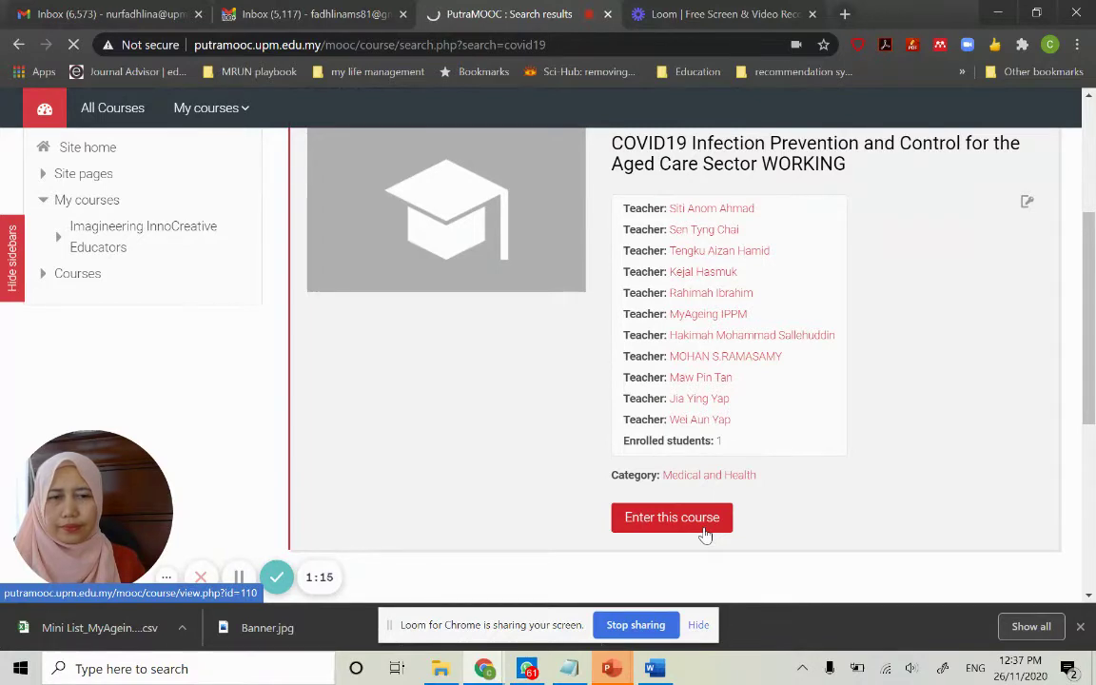
scroll(745, 463, down, 5)
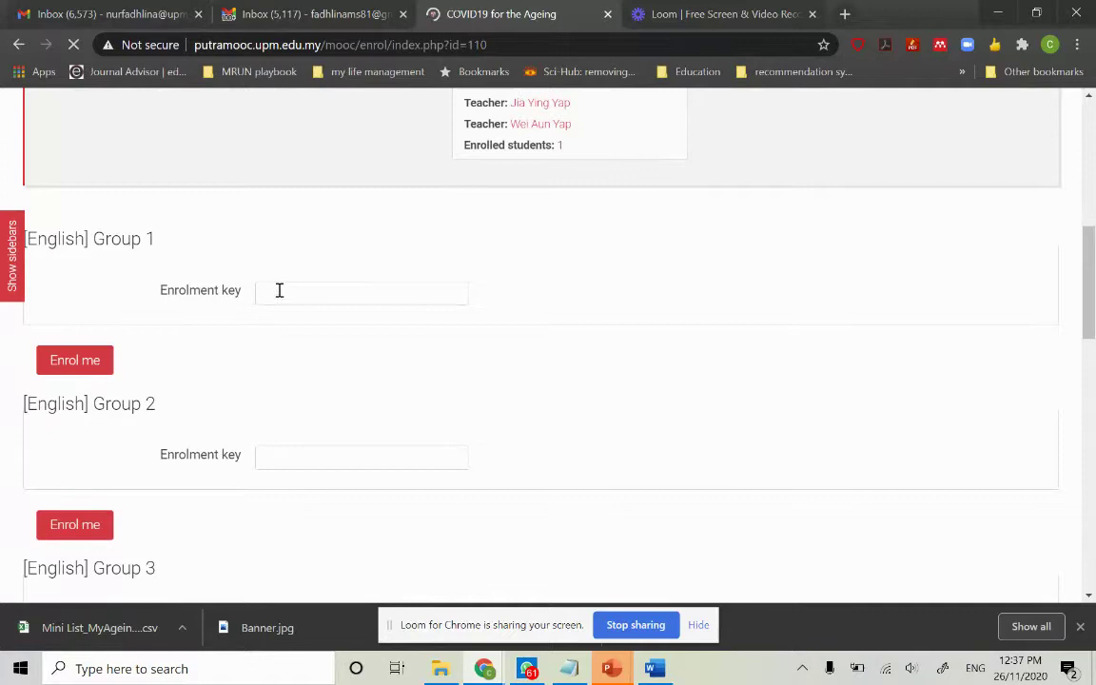
Dismiss the access error, enter the Group 1 enrolment key and enrol in Group 1
click(281, 285)
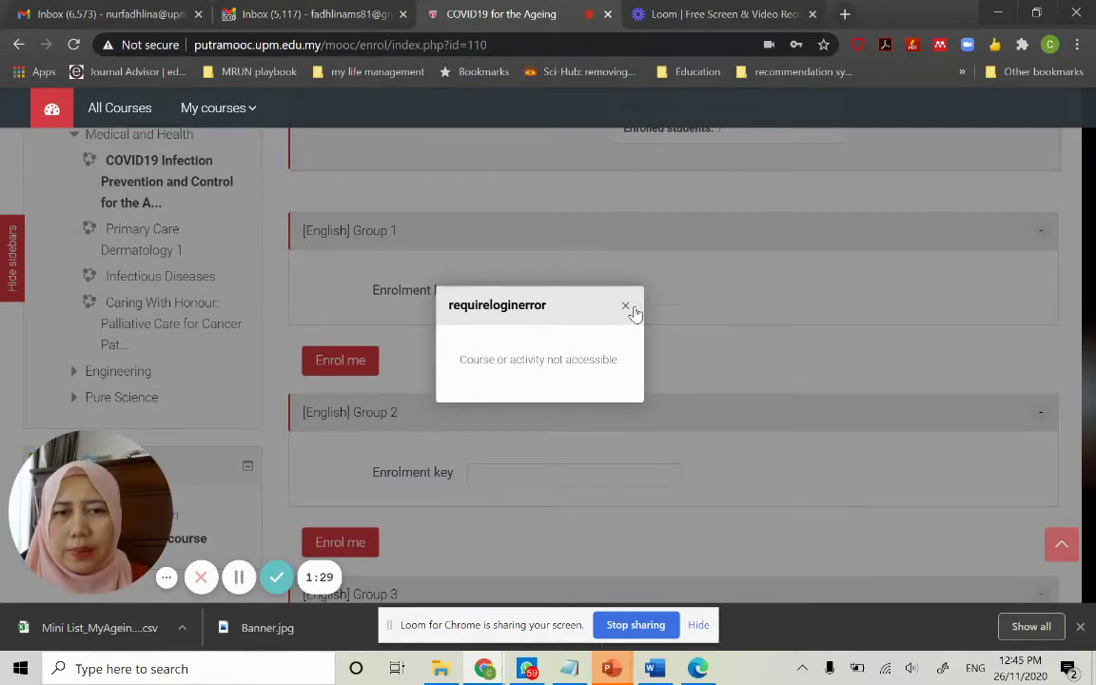
click(626, 307)
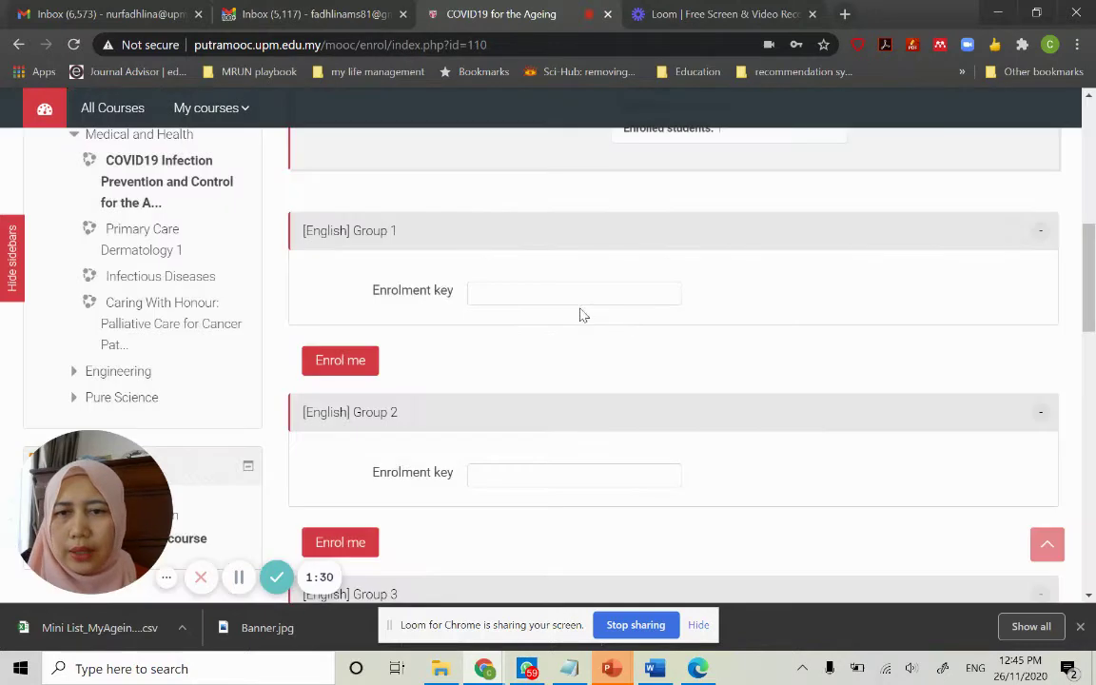
click(516, 286)
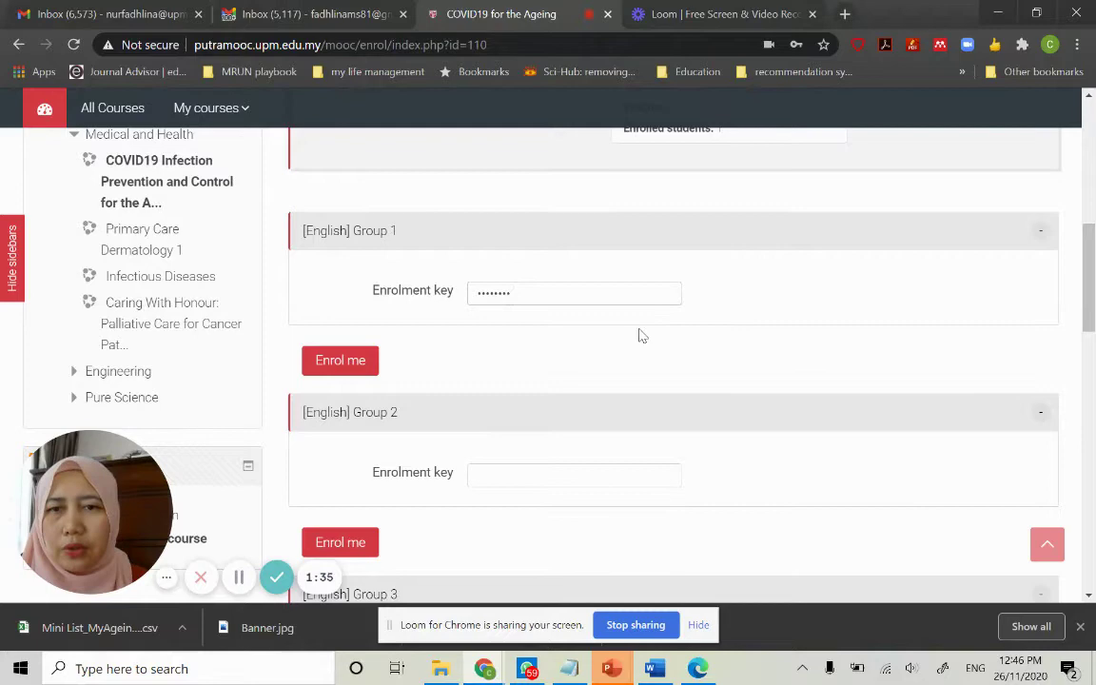
scroll(640, 335, up, 2)
scroll(640, 334, down, 3)
click(376, 303)
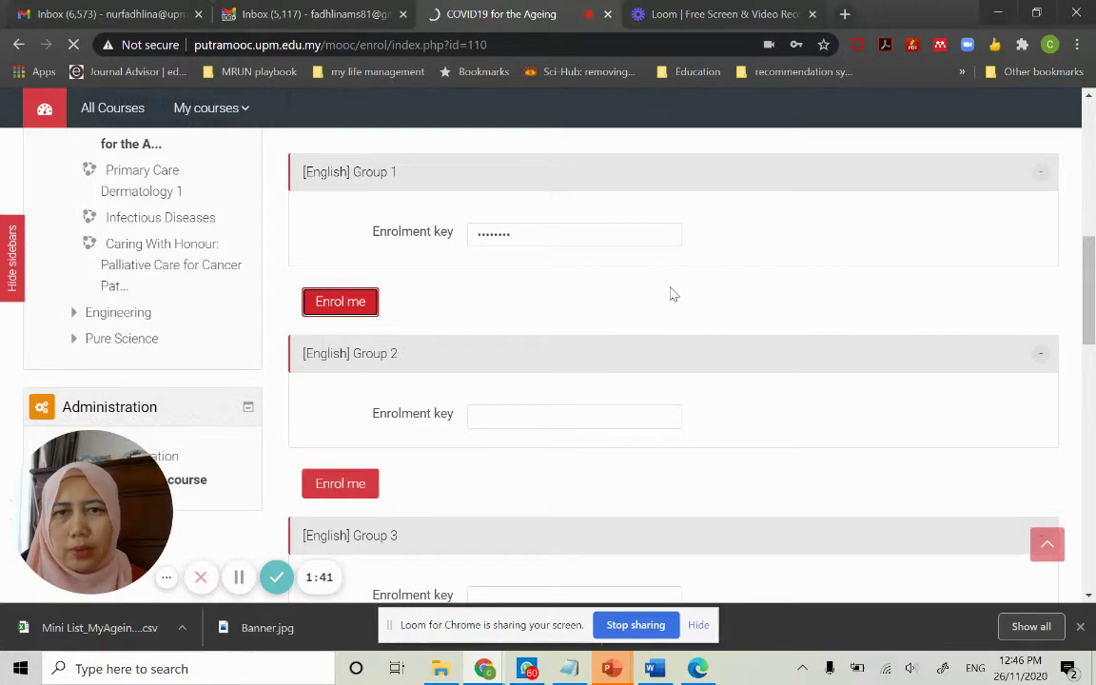
scroll(671, 295, up, 7)
scroll(671, 295, down, 4)
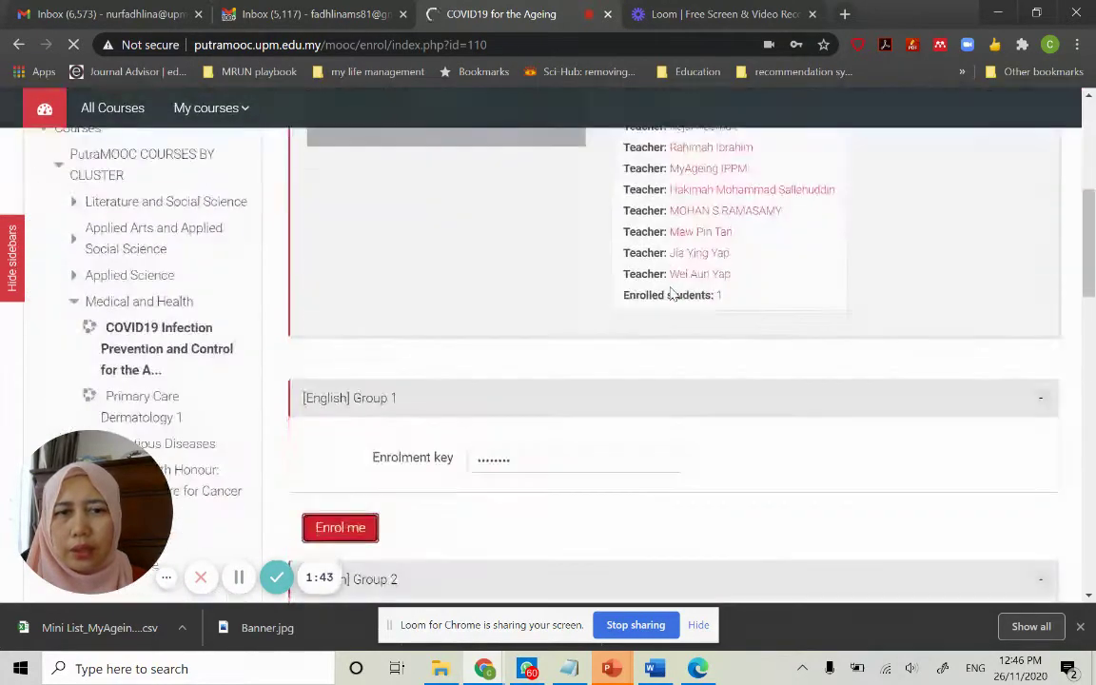
scroll(671, 295, up, 3)
scroll(671, 294, down, 4)
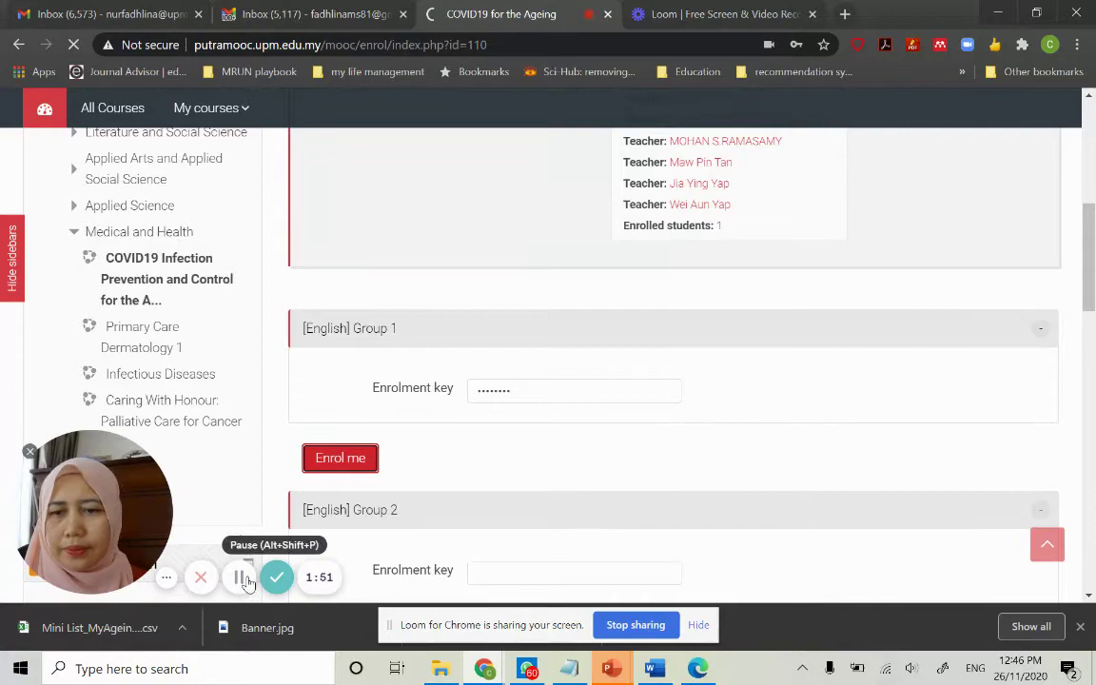
key(ctrl+Tab)
Return to the COVID19 course page and read through its description
click(488, 18)
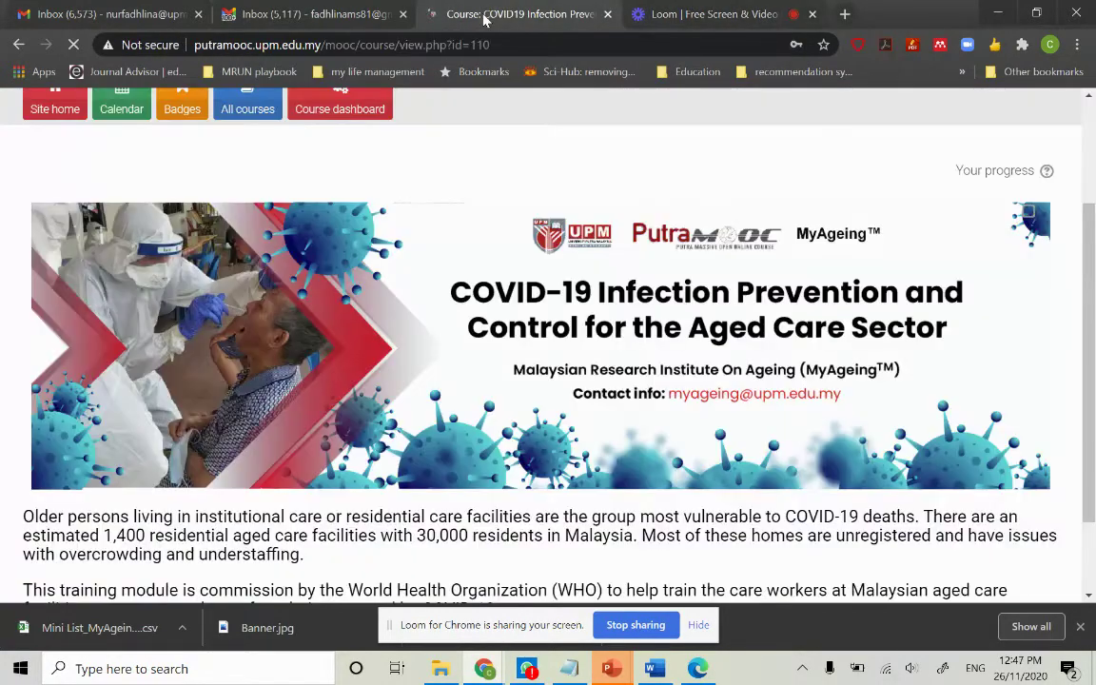
scroll(459, 340, up, 2)
scroll(460, 341, down, 3)
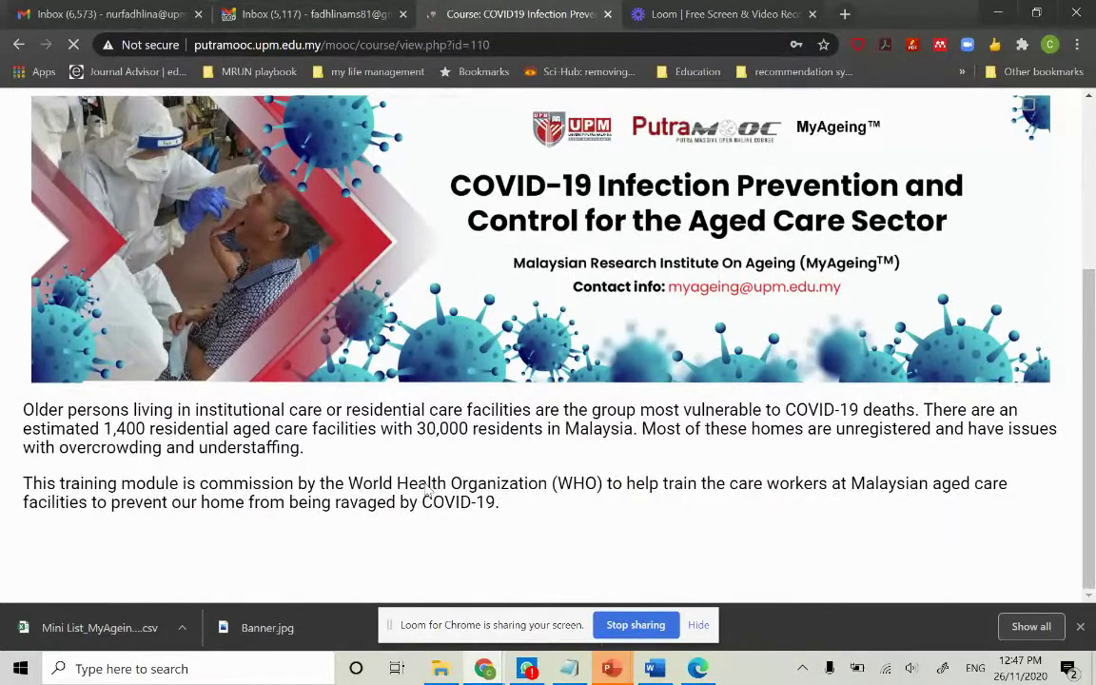
scroll(653, 312, up, 3)
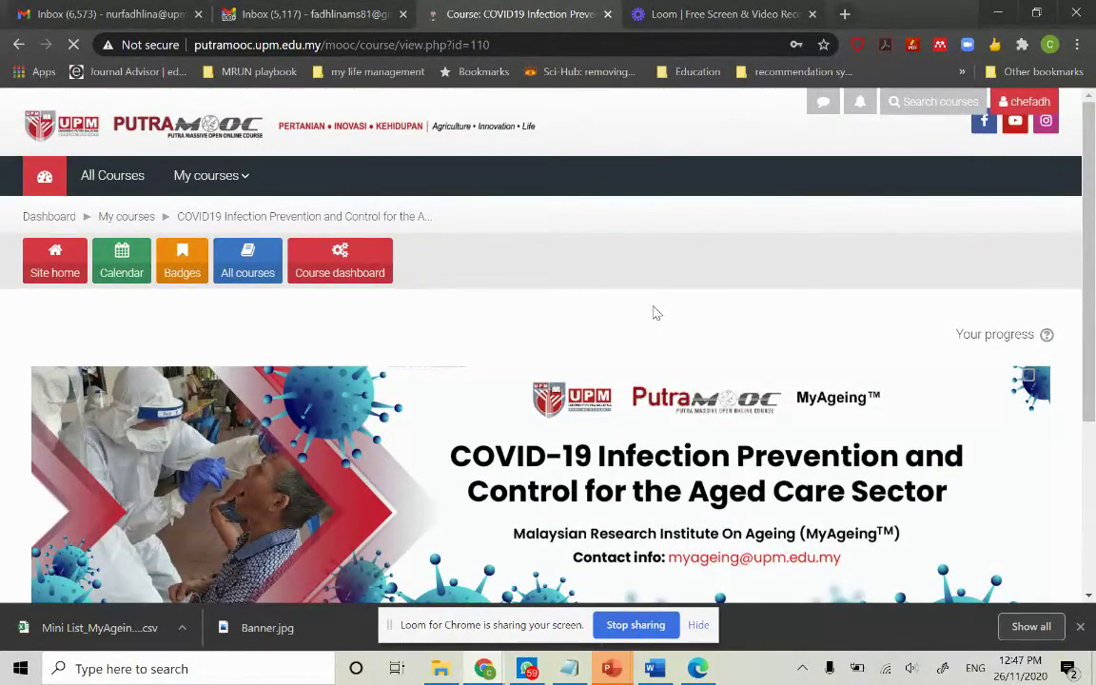
scroll(654, 312, down, 3)
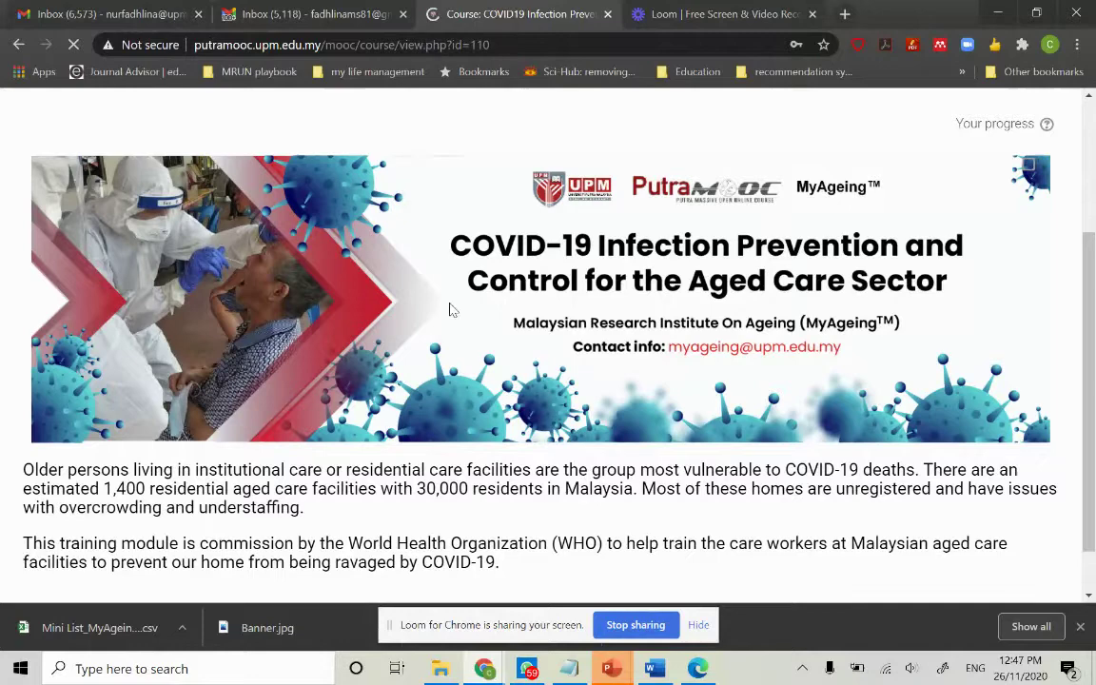
scroll(519, 304, up, 3)
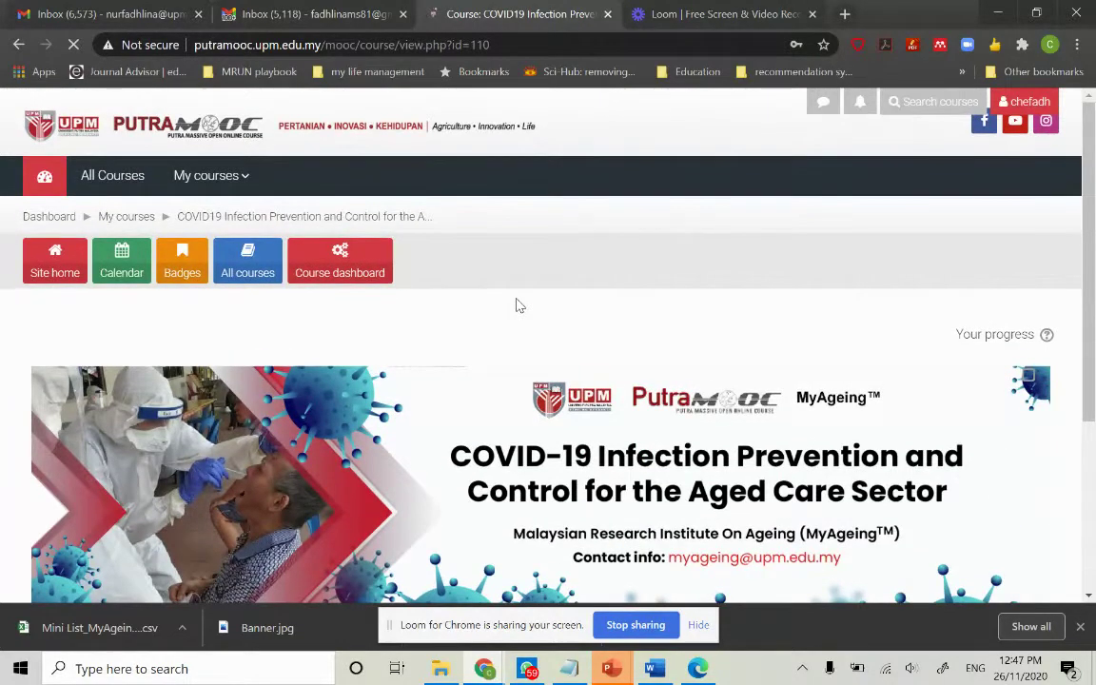
Open the Course dashboard link in a new browser tab
right_click(337, 271)
click(366, 277)
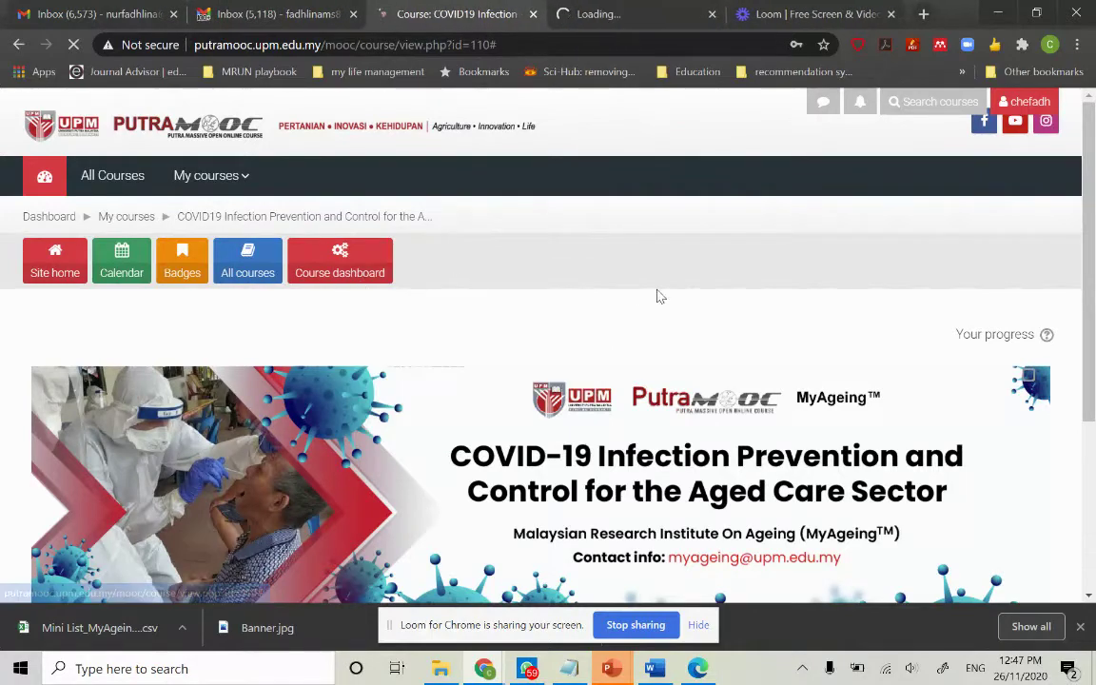
scroll(659, 297, down, 1)
scroll(658, 297, down, 3)
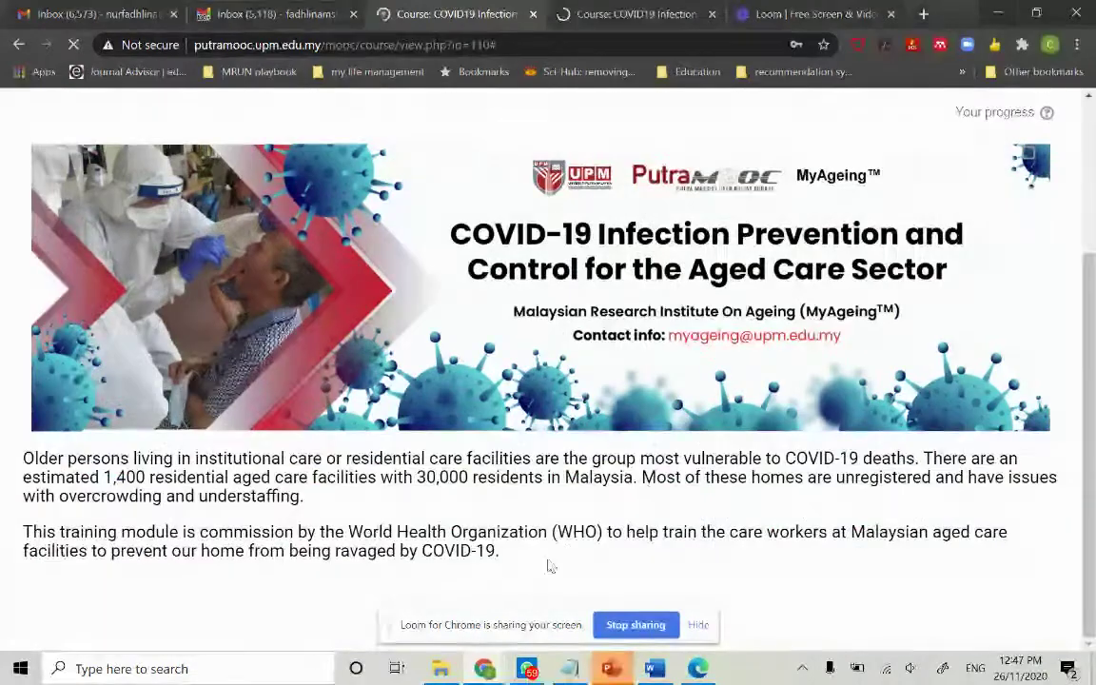
Pause and resume the Loom screen recording
click(778, 13)
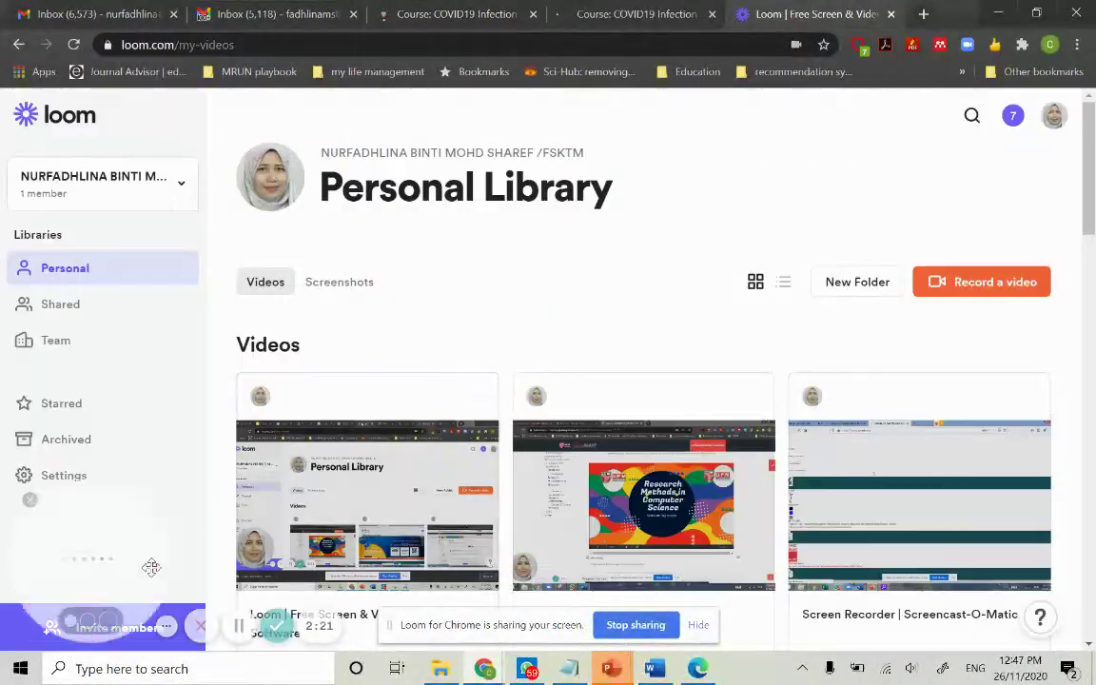
click(239, 625)
click(239, 625)
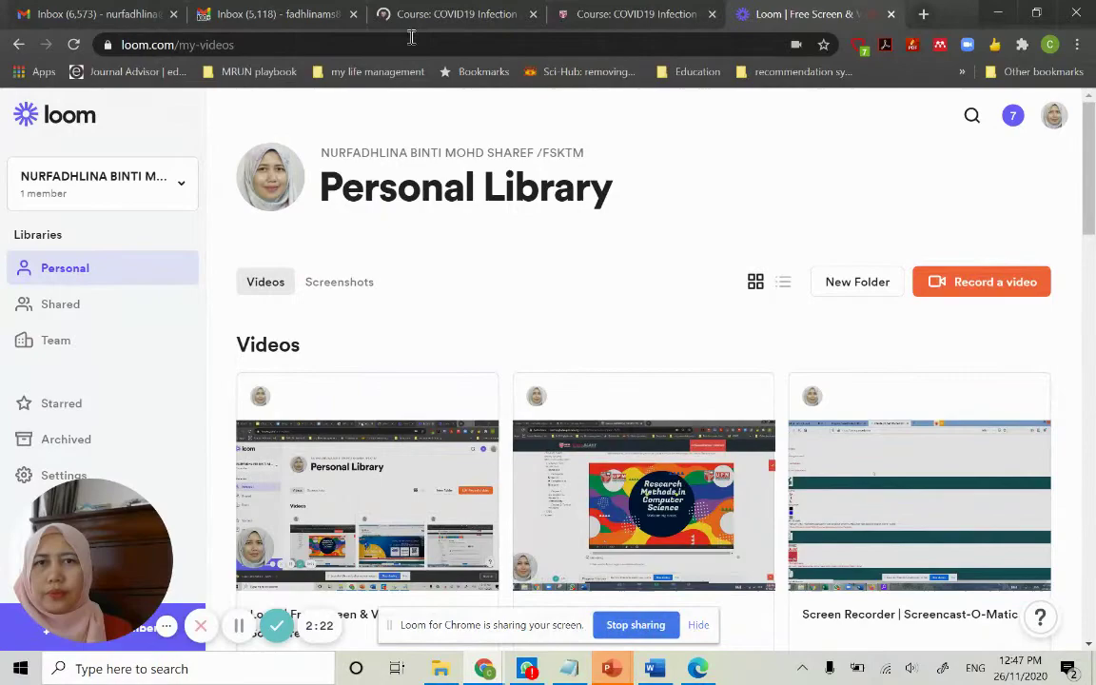
On the COVID19 course tab, dismiss the password update prompt and scroll to Module 2
click(407, 23)
scroll(444, 384, down, 8)
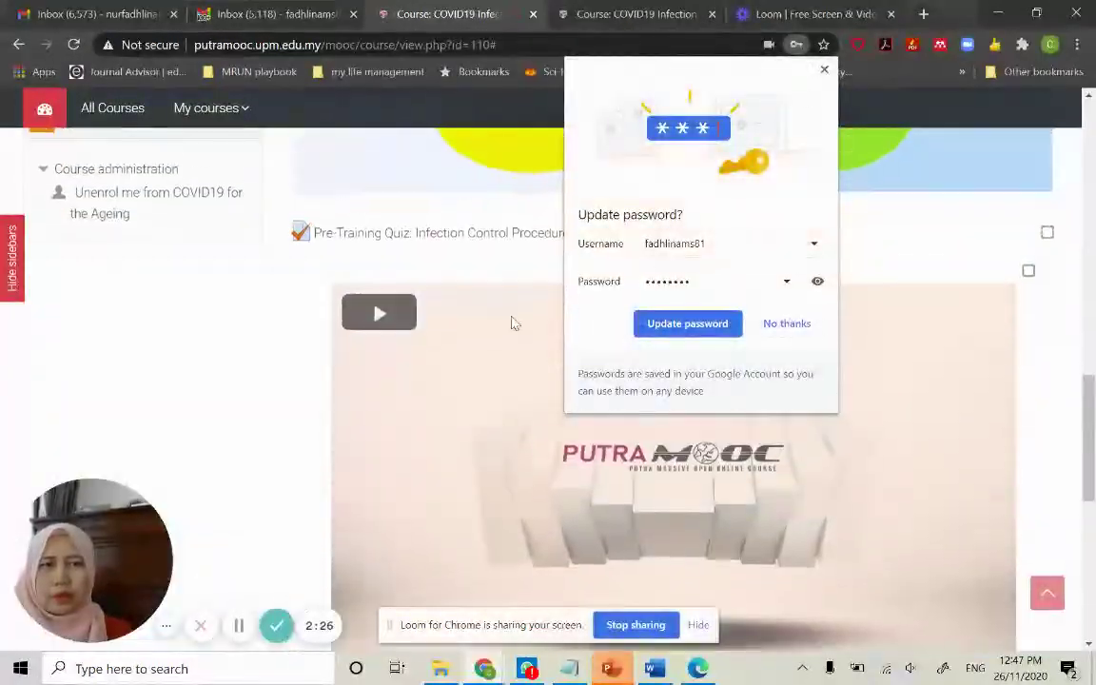
click(825, 69)
scroll(367, 267, up, 4)
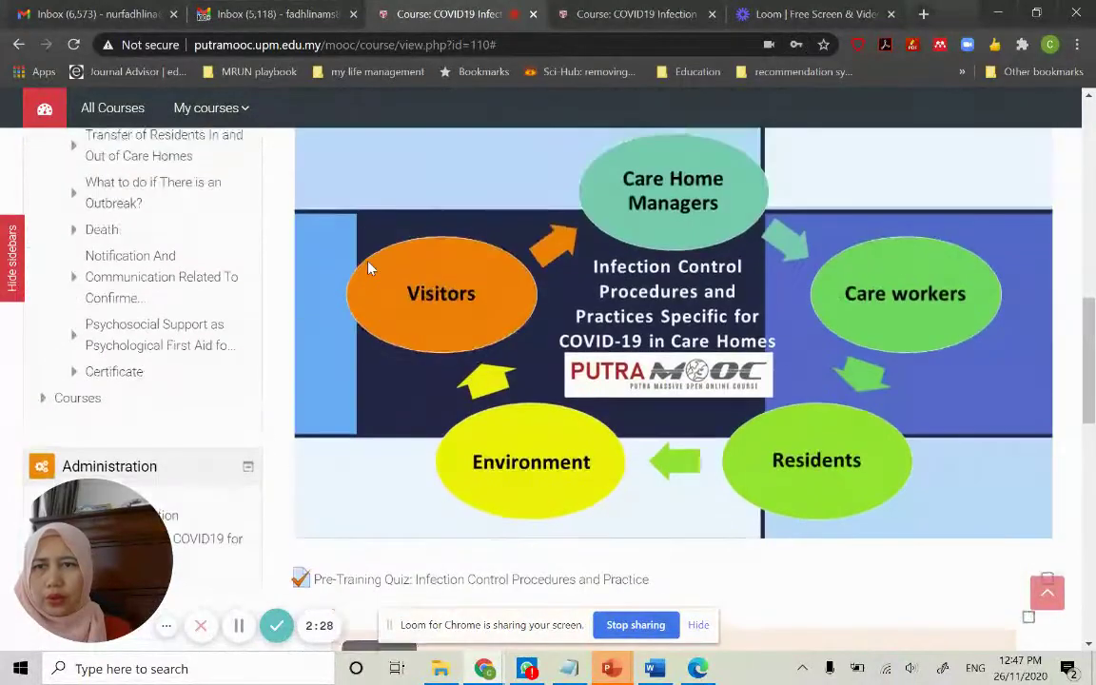
scroll(370, 268, down, 3)
scroll(371, 268, up, 1)
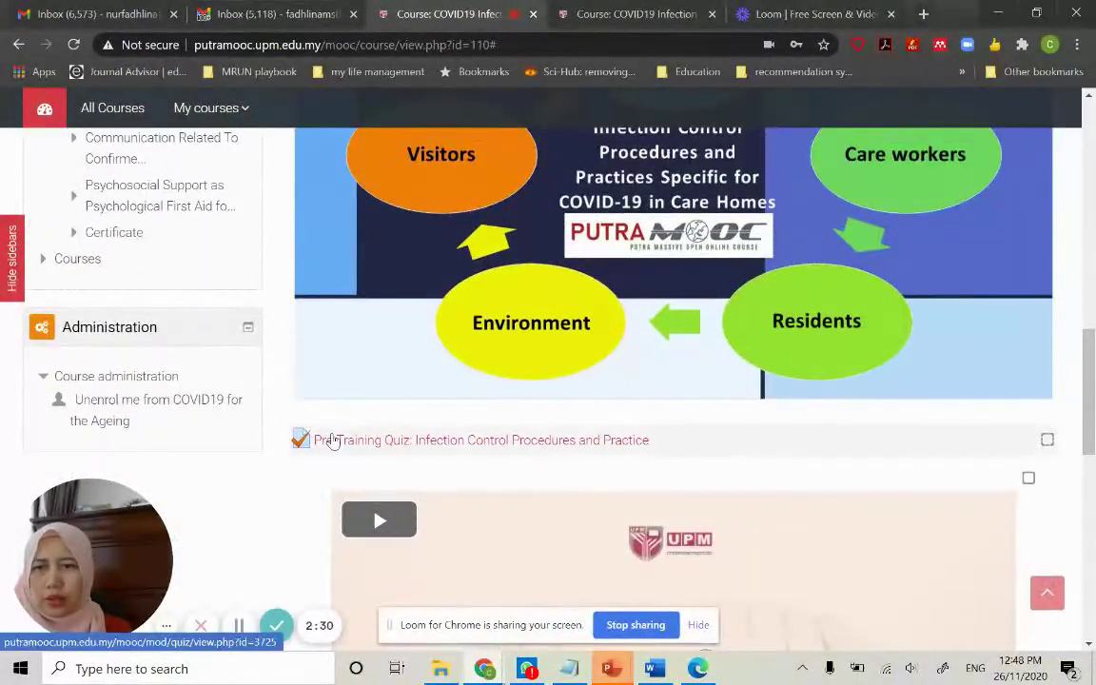
scroll(391, 396, up, 6)
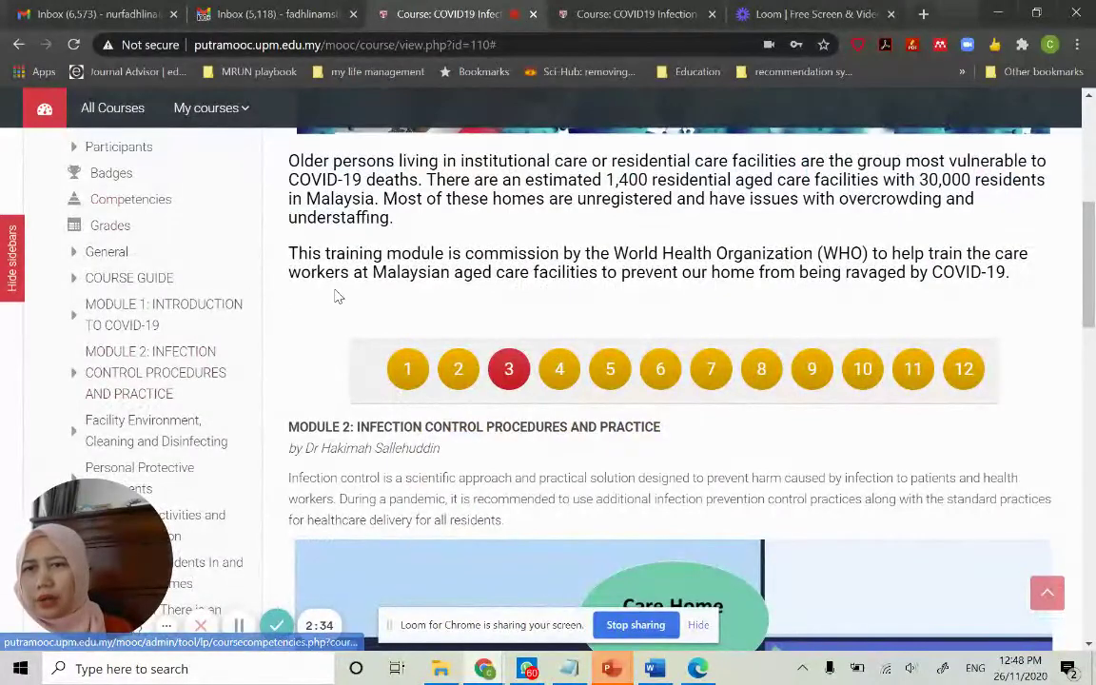
scroll(337, 294, down, 2)
scroll(204, 314, down, 3)
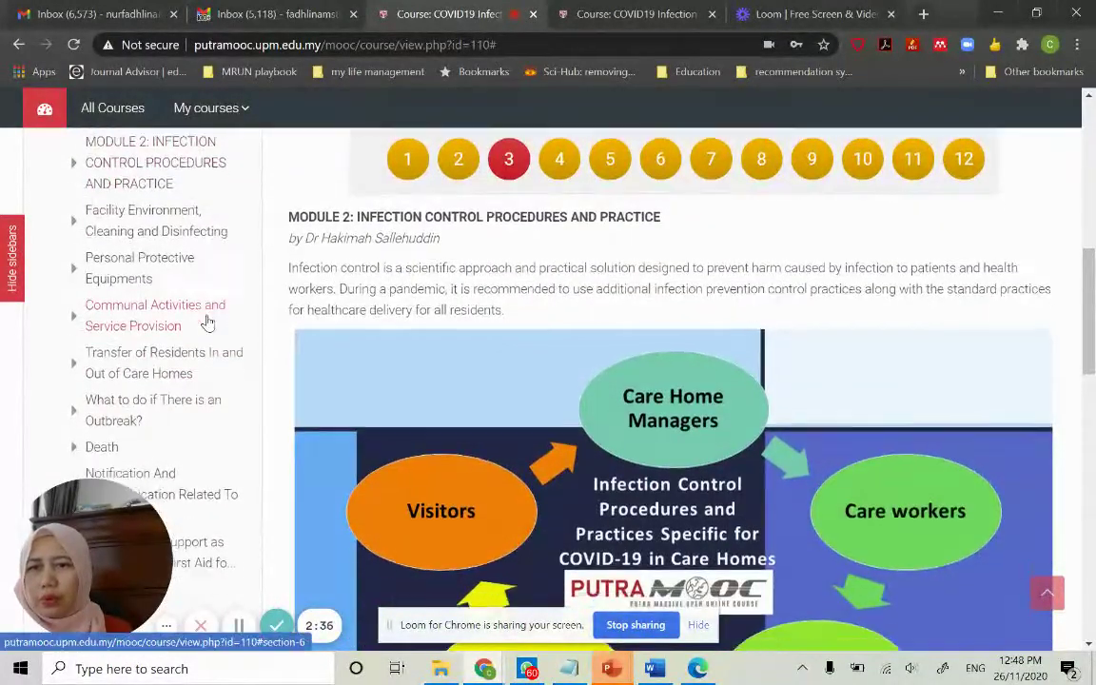
scroll(206, 321, up, 5)
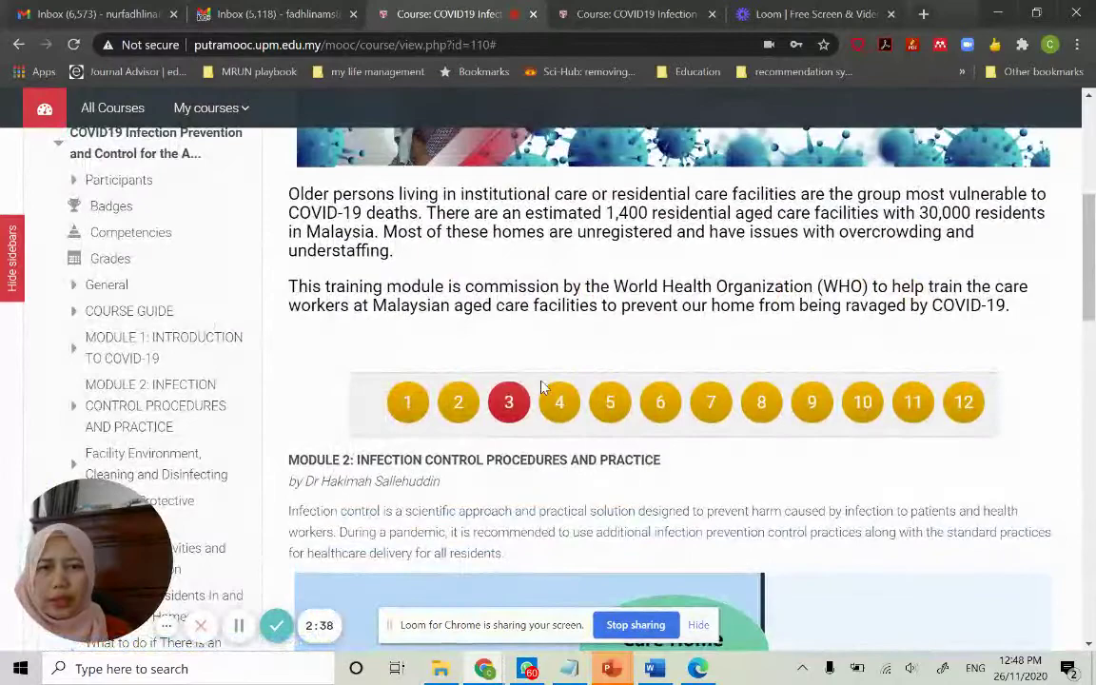
Show Module 3 content, then open Imagineering InnoCreative Educators from My courses
click(560, 403)
scroll(453, 399, up, 5)
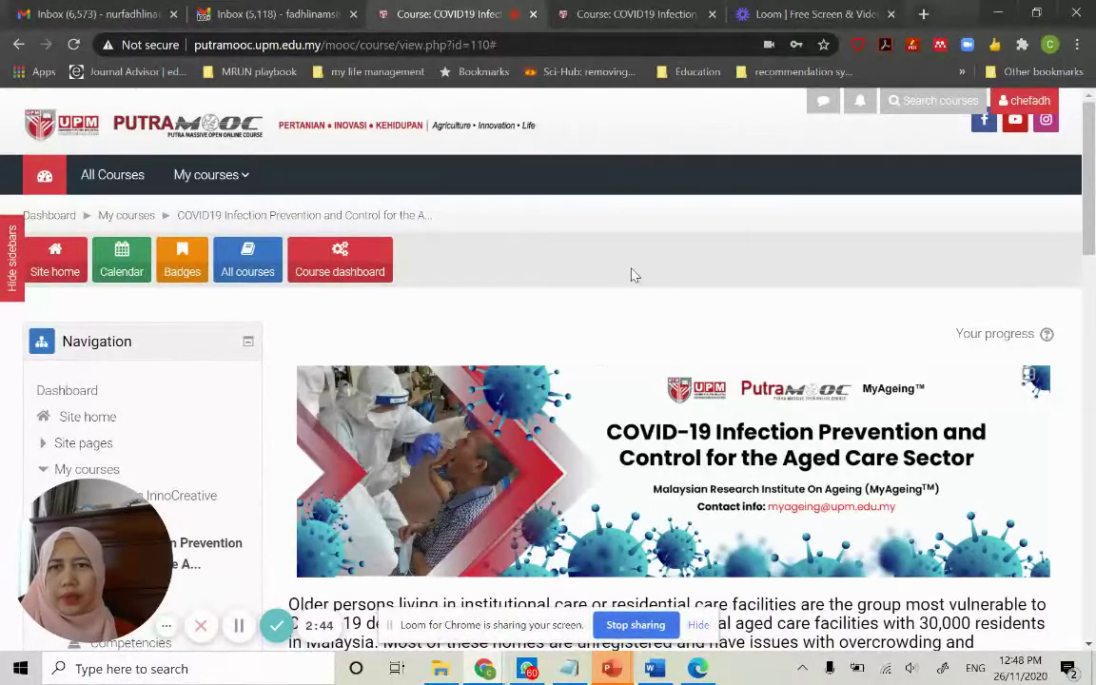
mouse_move(217, 181)
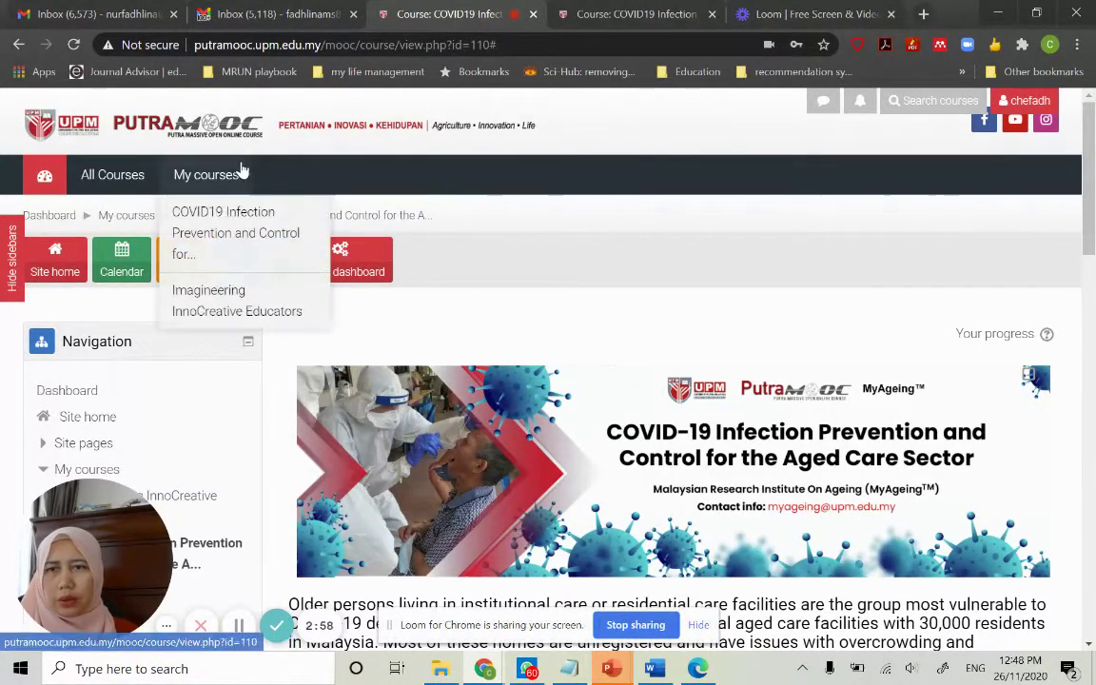
click(235, 307)
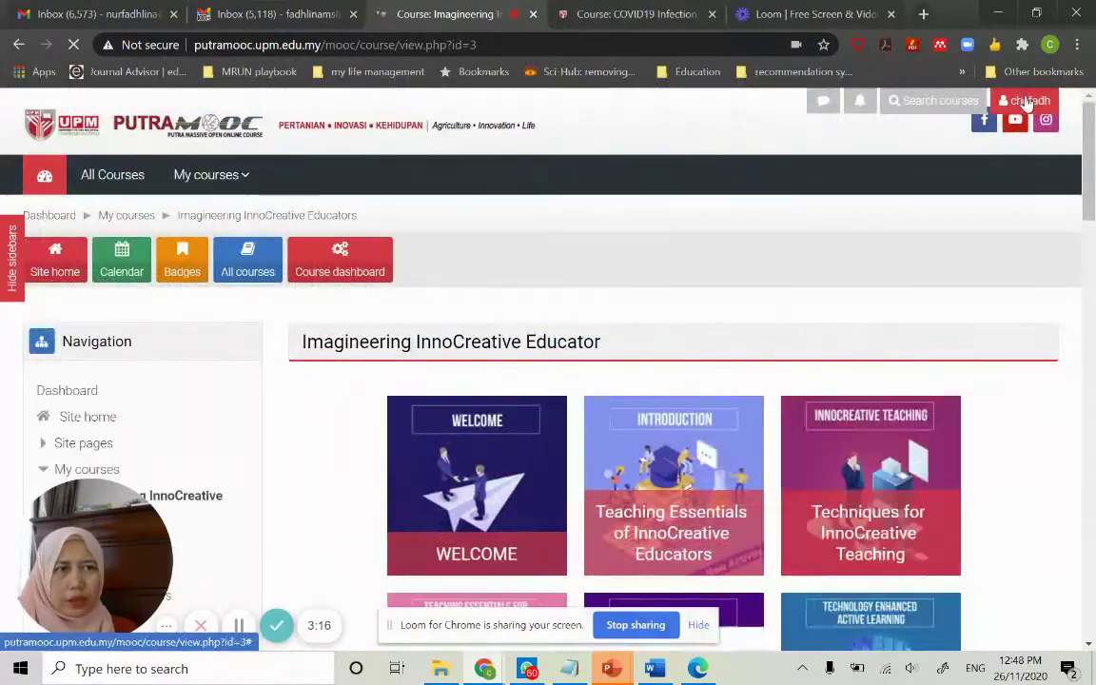
Open Preferences from the user menu, then show the account links on the COVID19 tab
click(1026, 105)
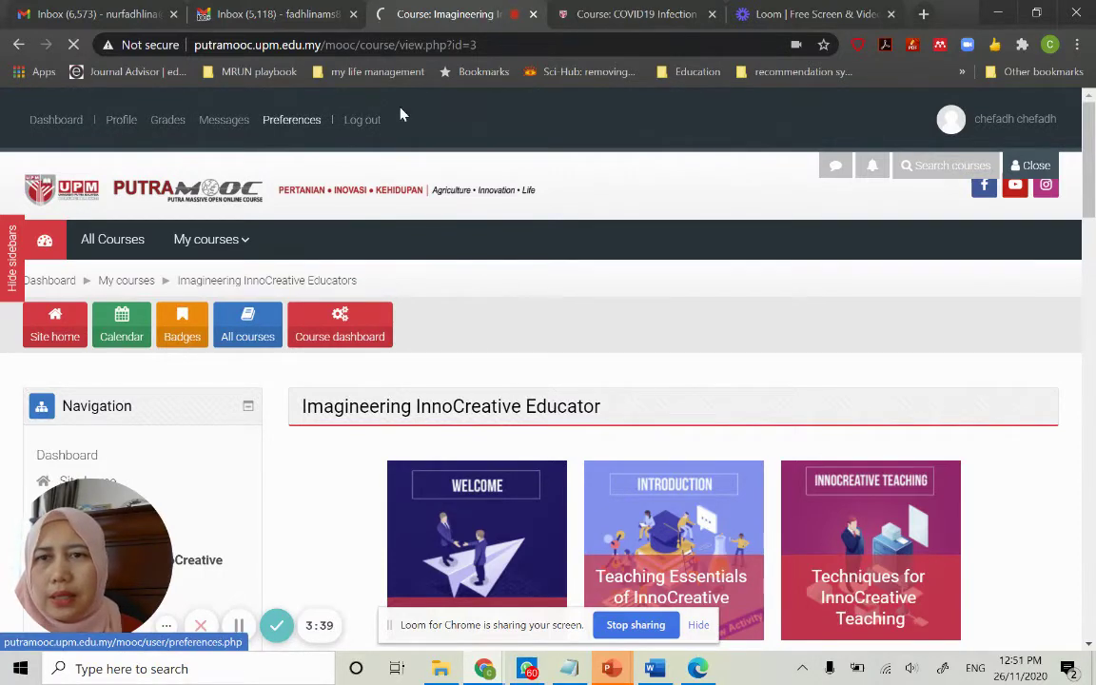
click(623, 15)
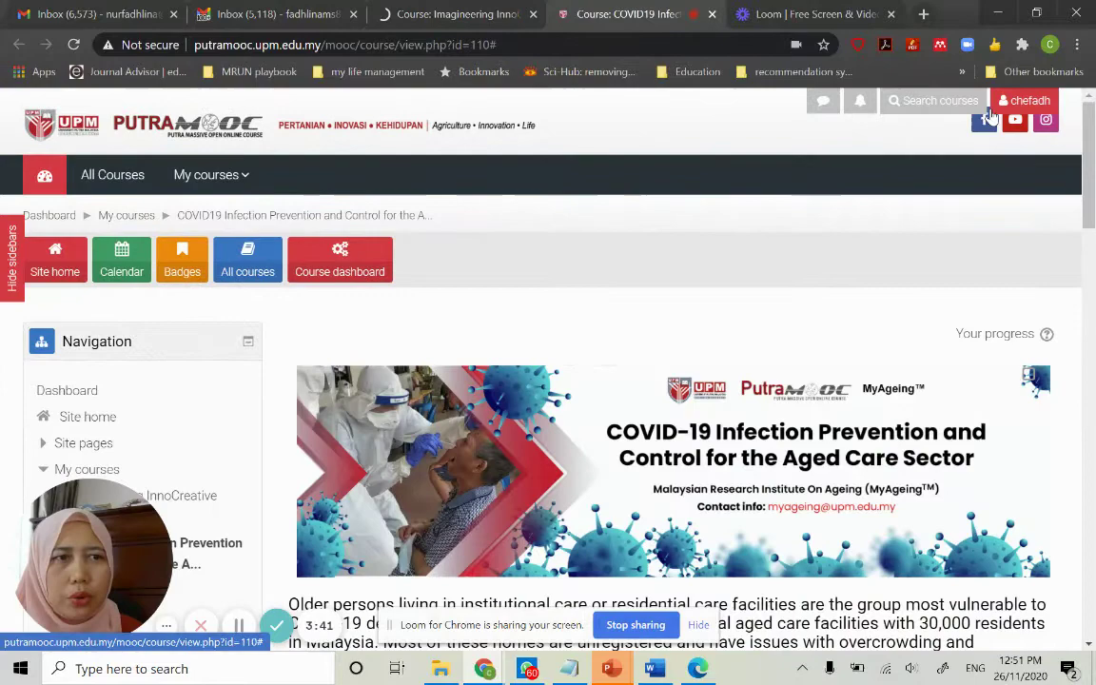
click(1026, 100)
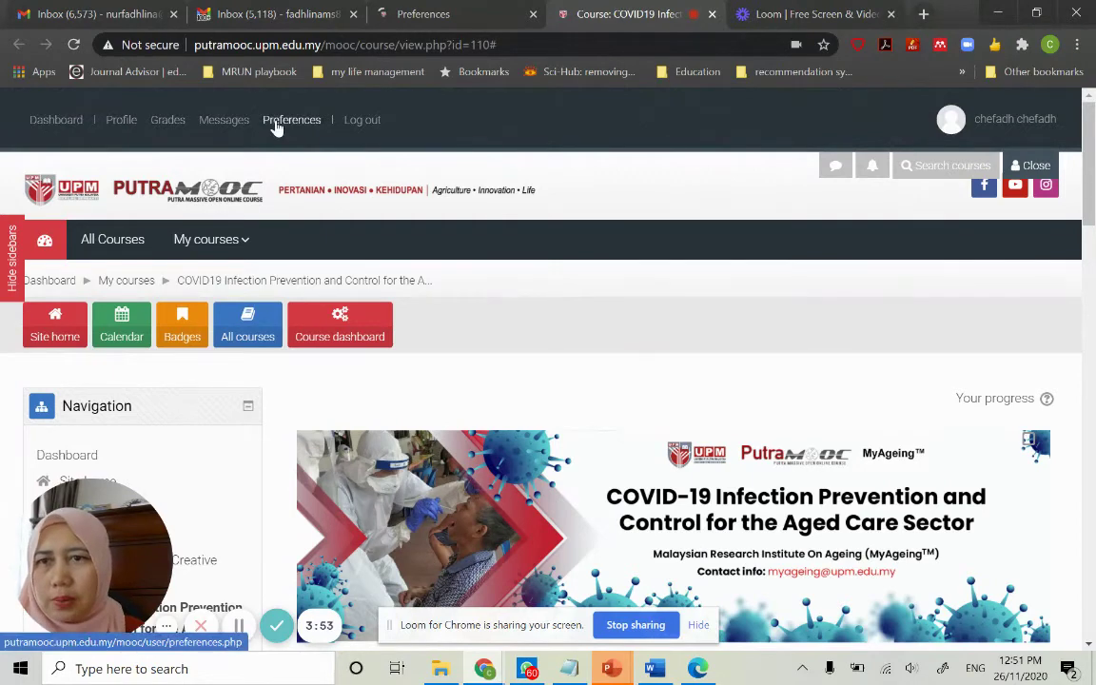
Open the student's profile page and scroll through its course profiles and login activity
click(121, 122)
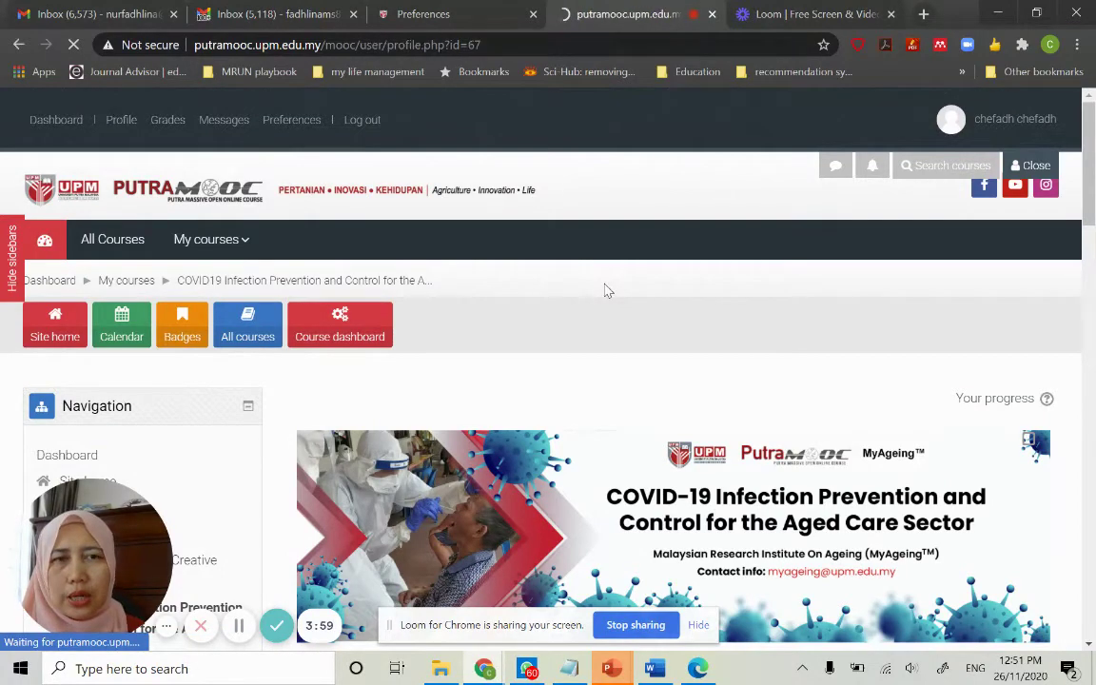
scroll(607, 290, down, 3)
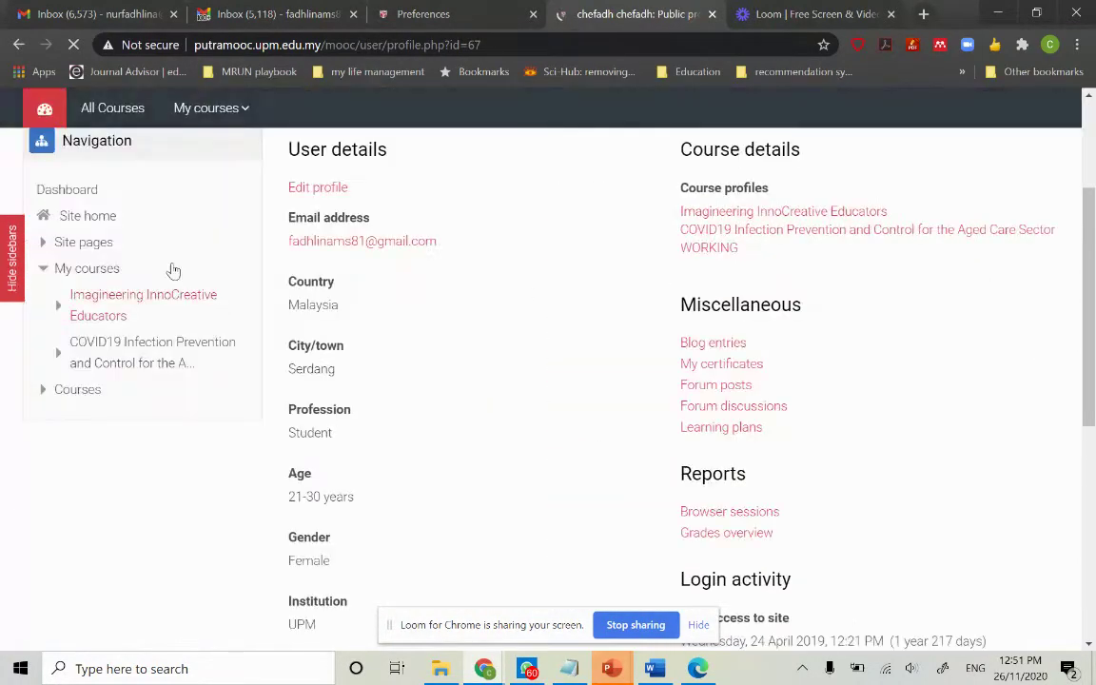
scroll(469, 305, down, 1)
scroll(469, 305, down, 1)
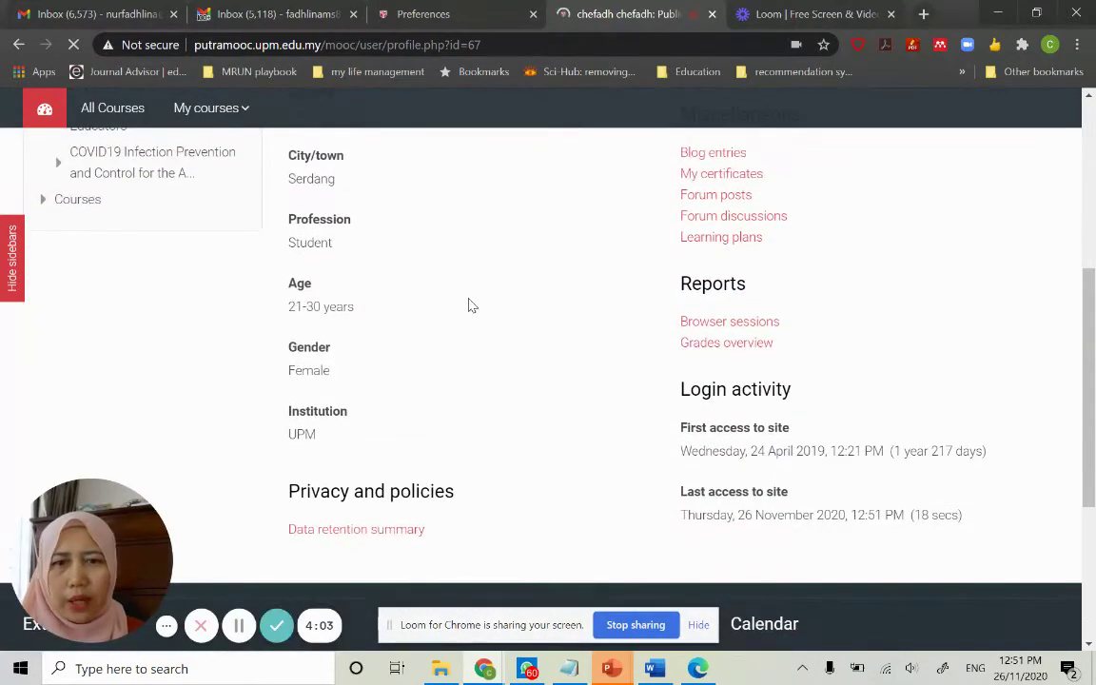
scroll(468, 305, up, 3)
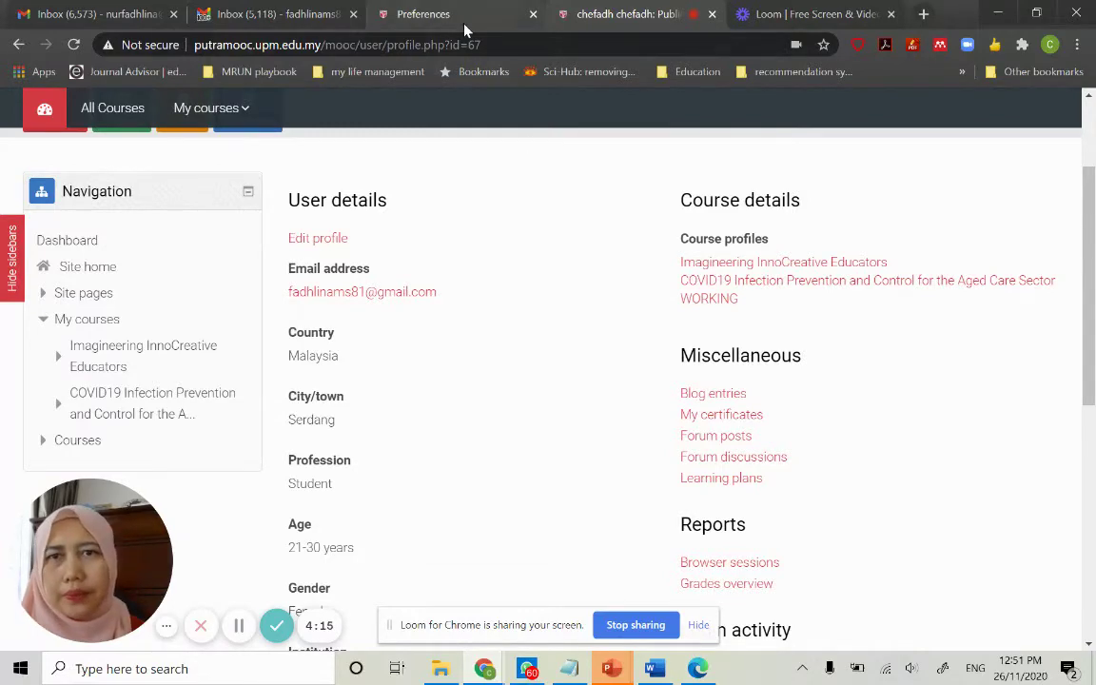
Return to the Preferences page and open the user account links panel
click(416, 19)
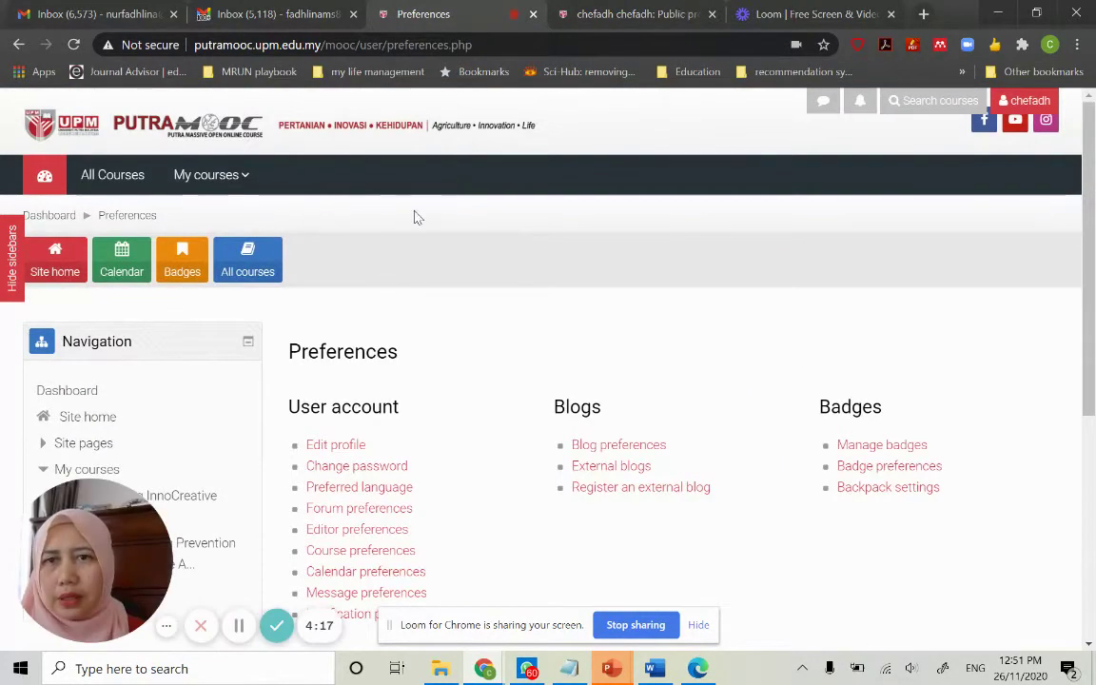
scroll(423, 238, down, 2)
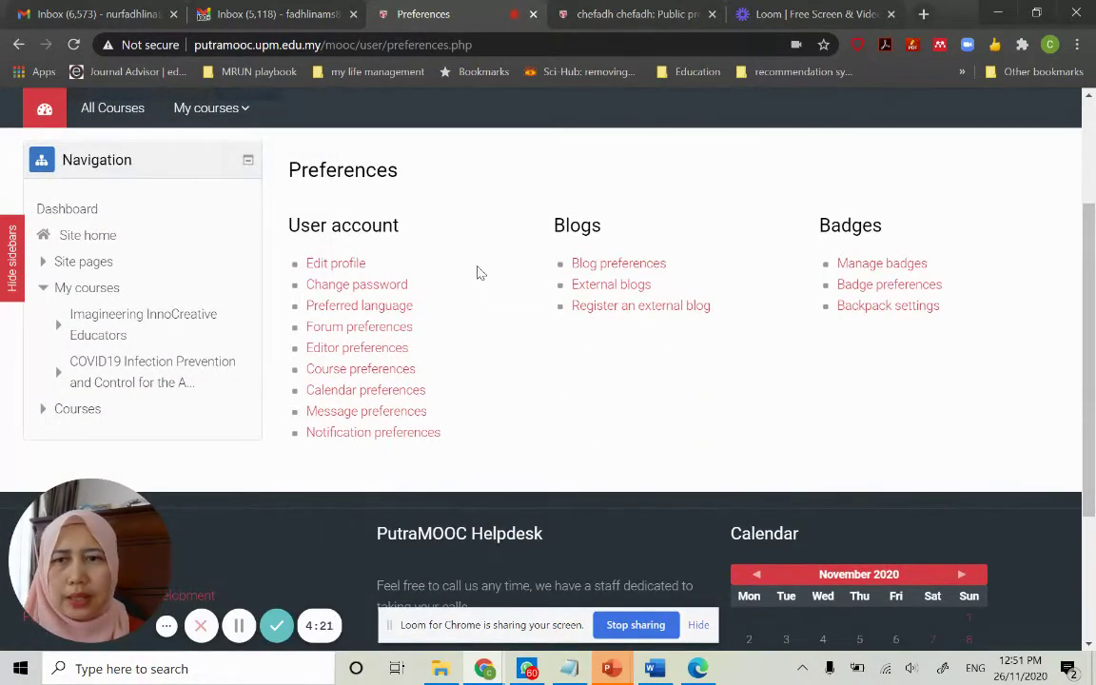
scroll(477, 271, up, 2)
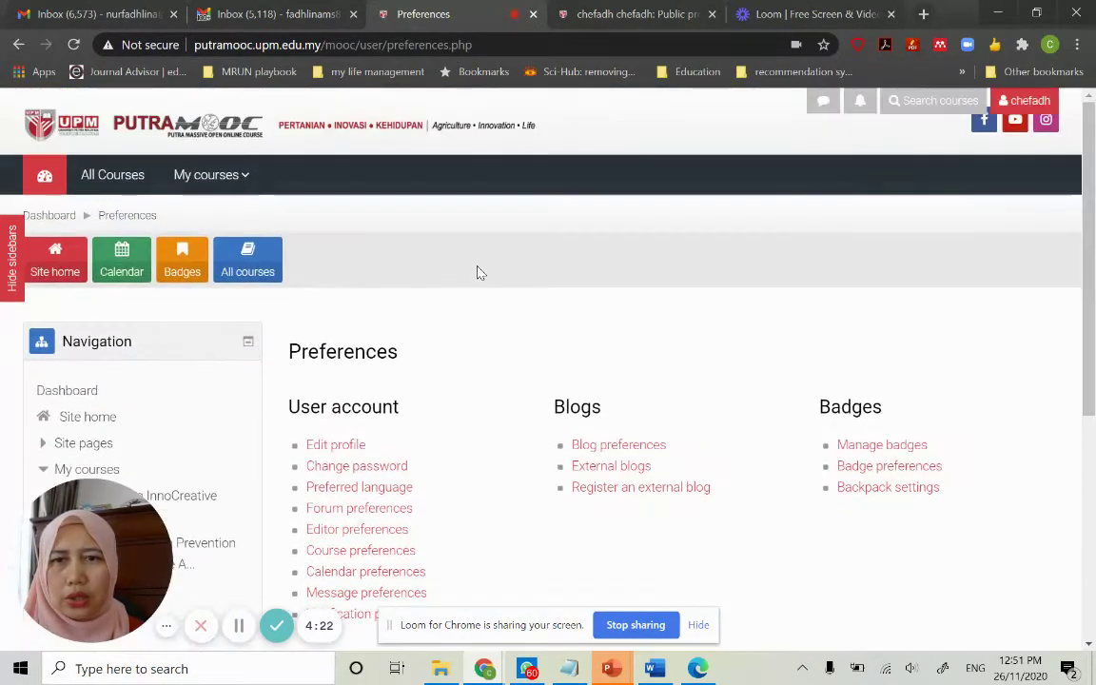
click(1020, 100)
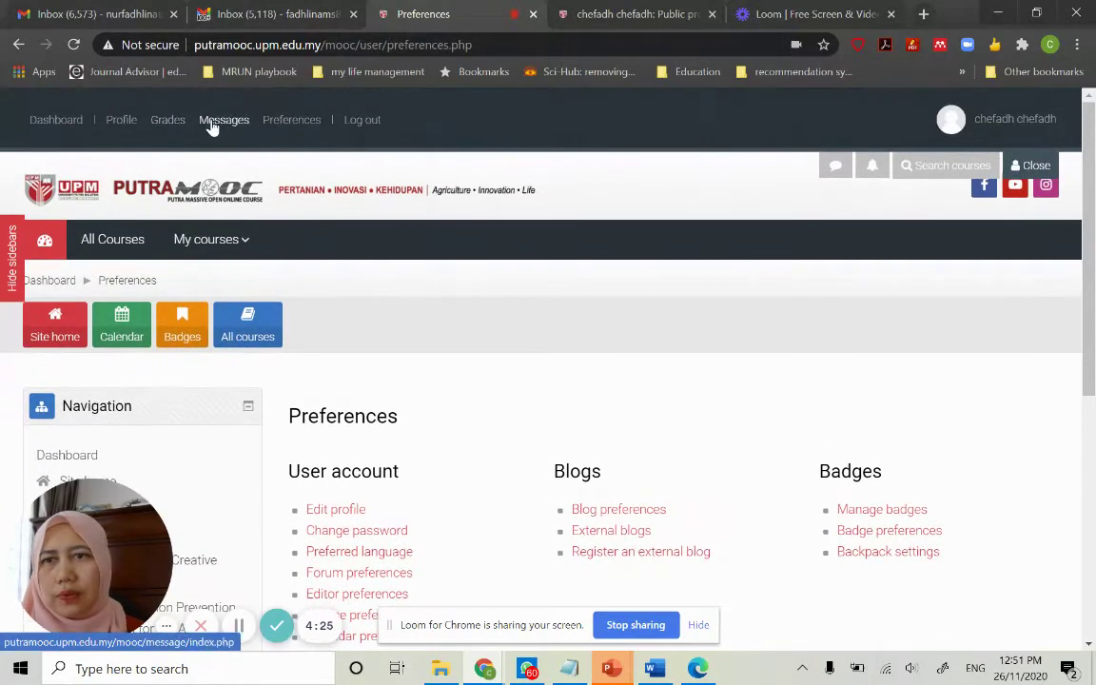
Open the Messages page and switch to its contacts list
click(213, 128)
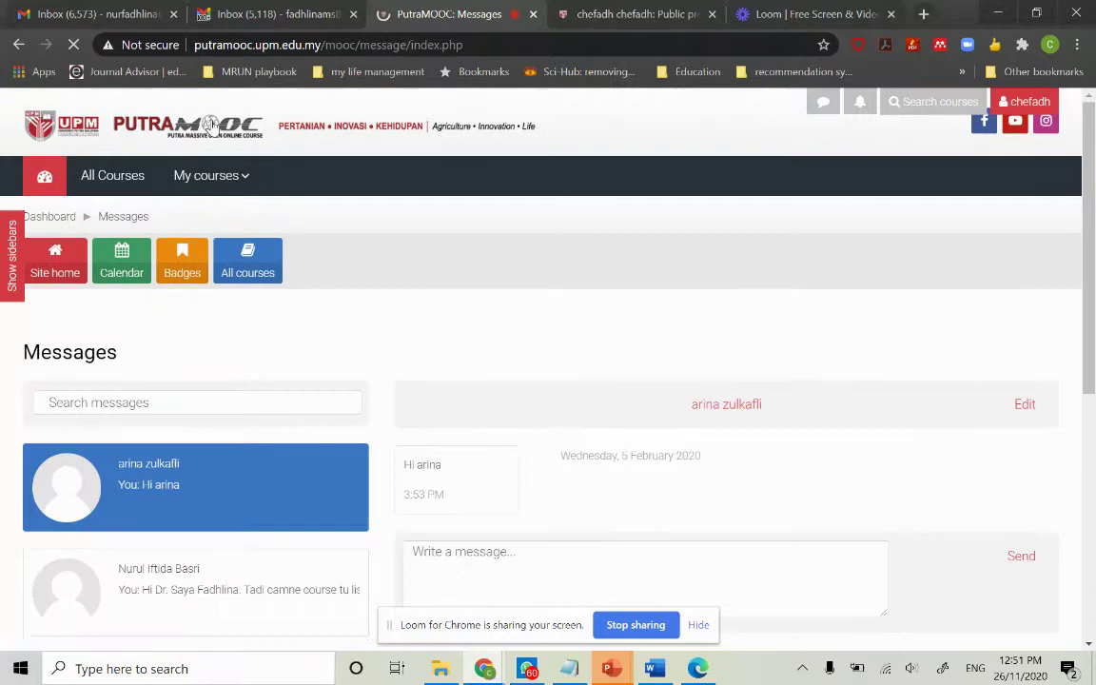
scroll(562, 284, down, 3)
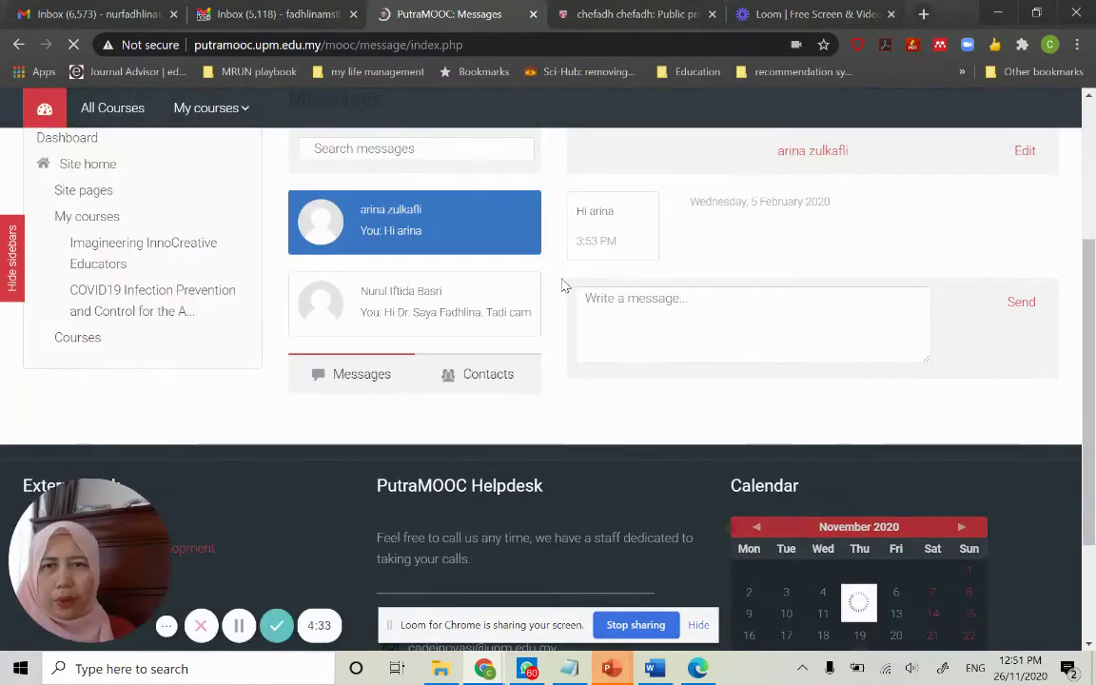
click(470, 159)
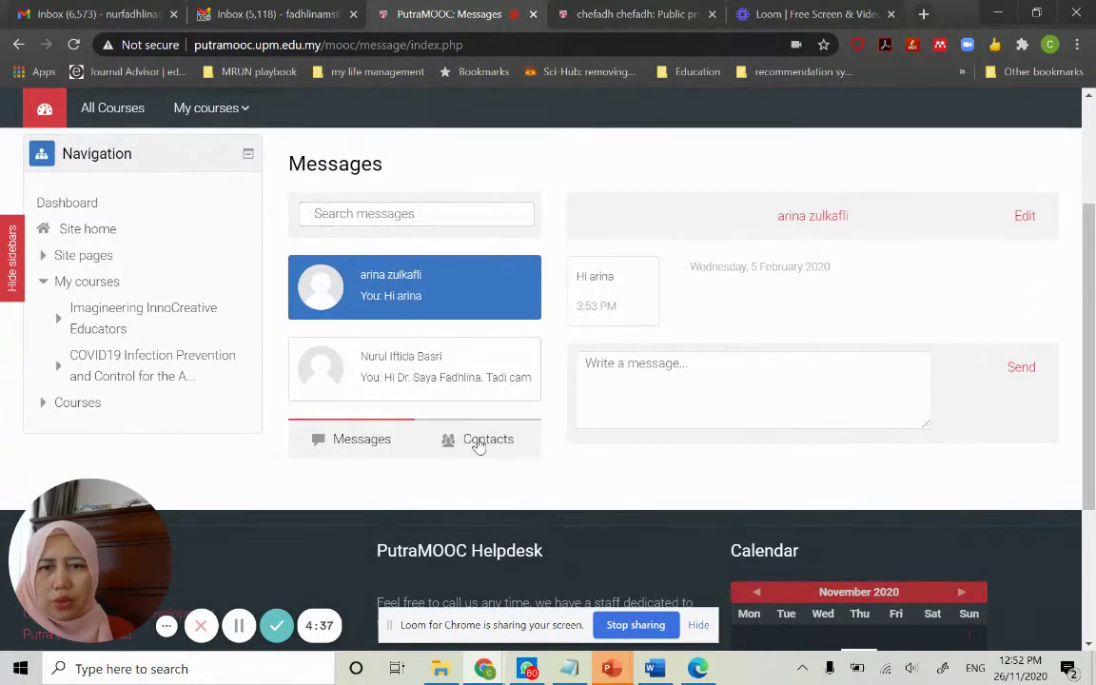
click(478, 443)
Search 'imagineering' and filter contacts to the Imagineering InnoCreative Educators course
click(462, 354)
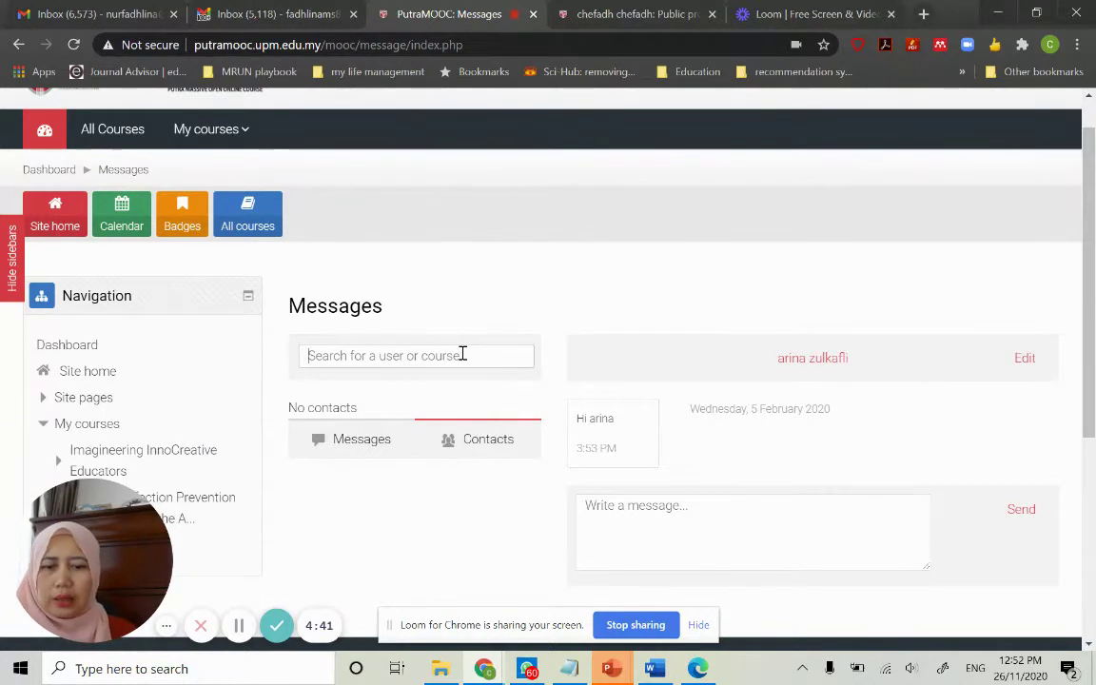
text(imaginee)
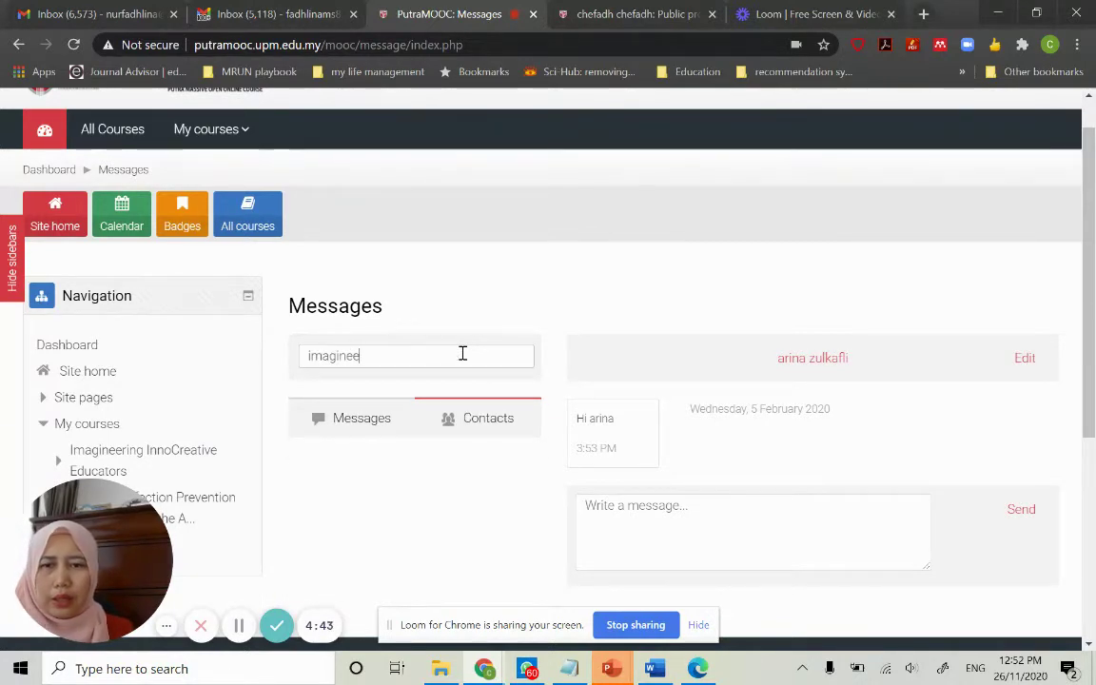
text(ring)
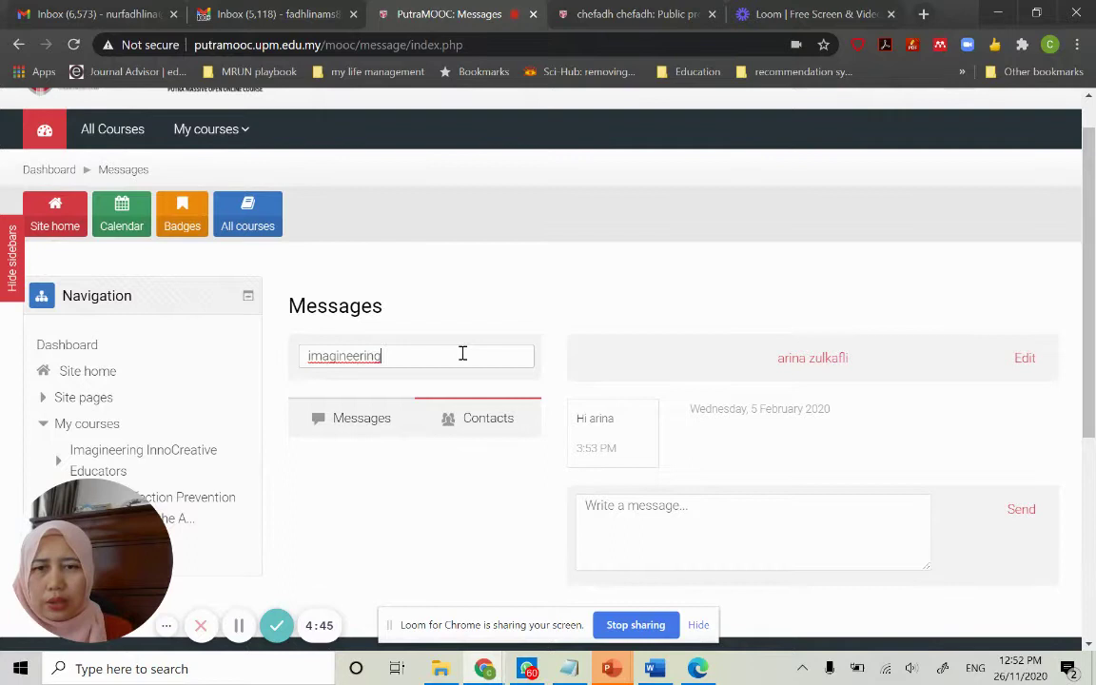
scroll(463, 353, down, 1)
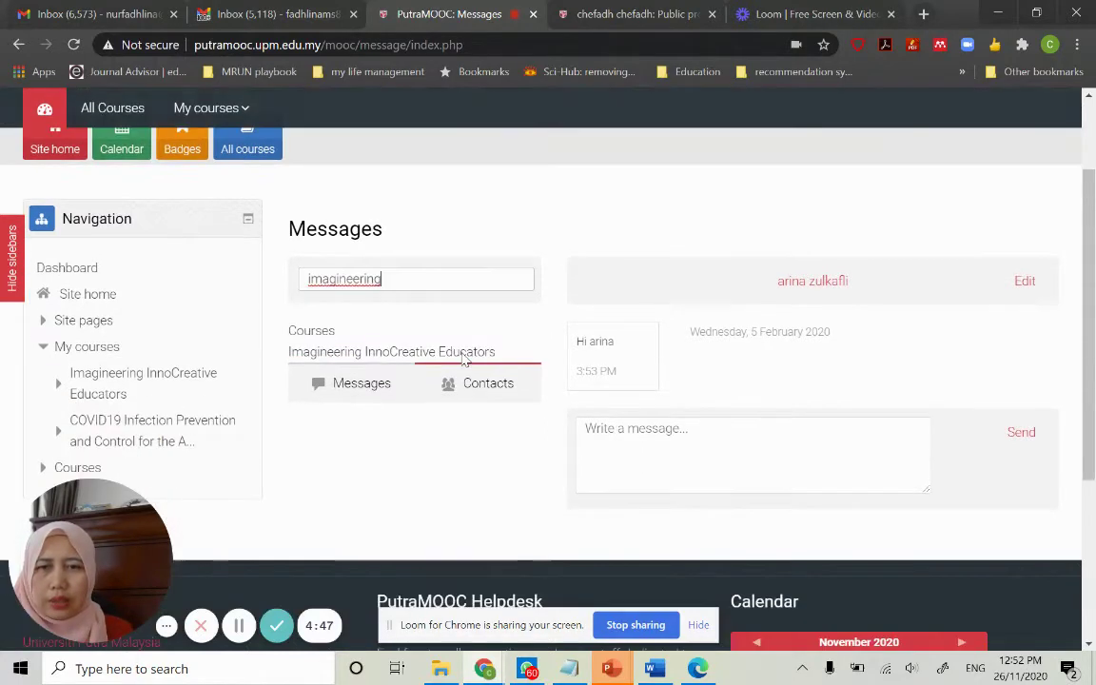
click(367, 333)
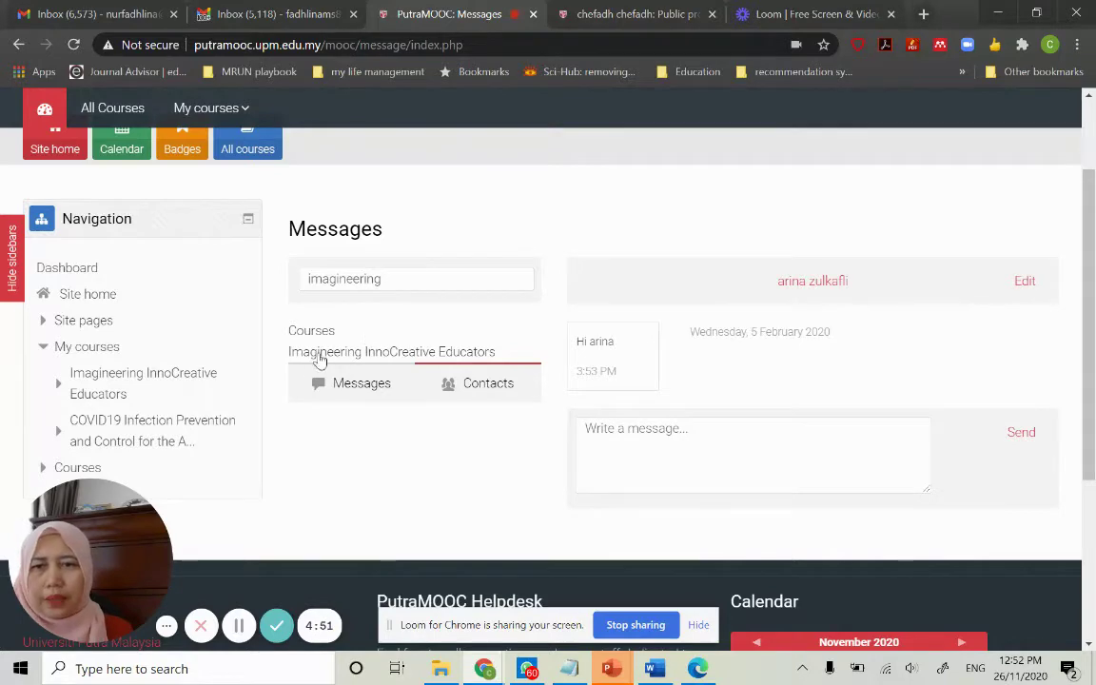
click(321, 360)
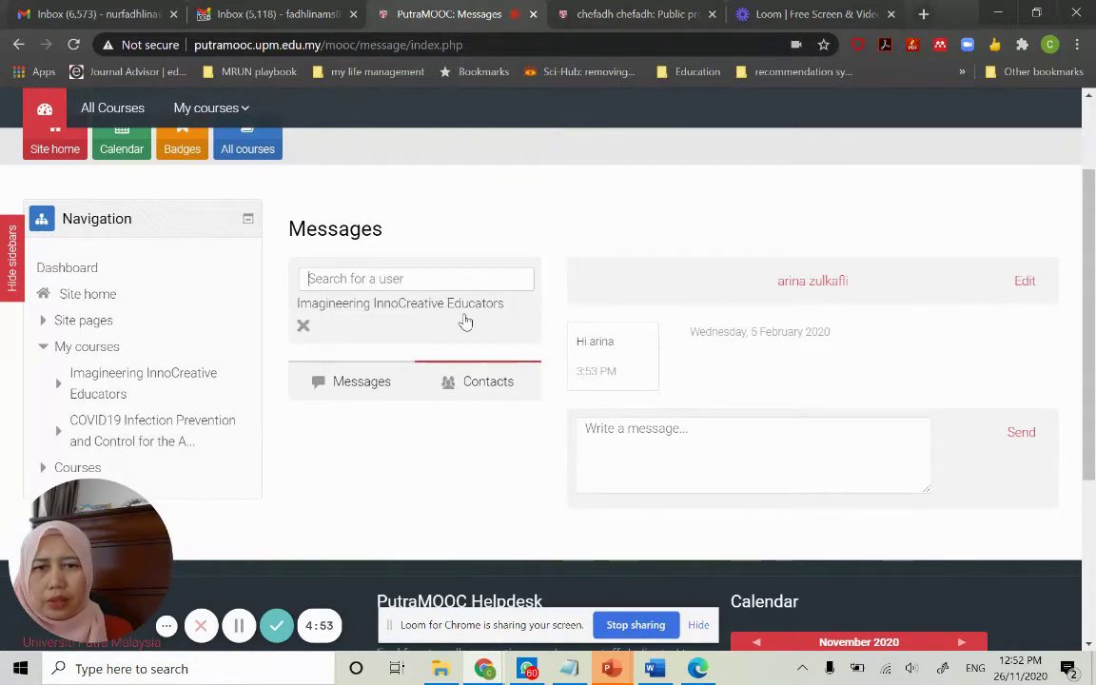
scroll(466, 321, down, 2)
scroll(404, 160, up, 1)
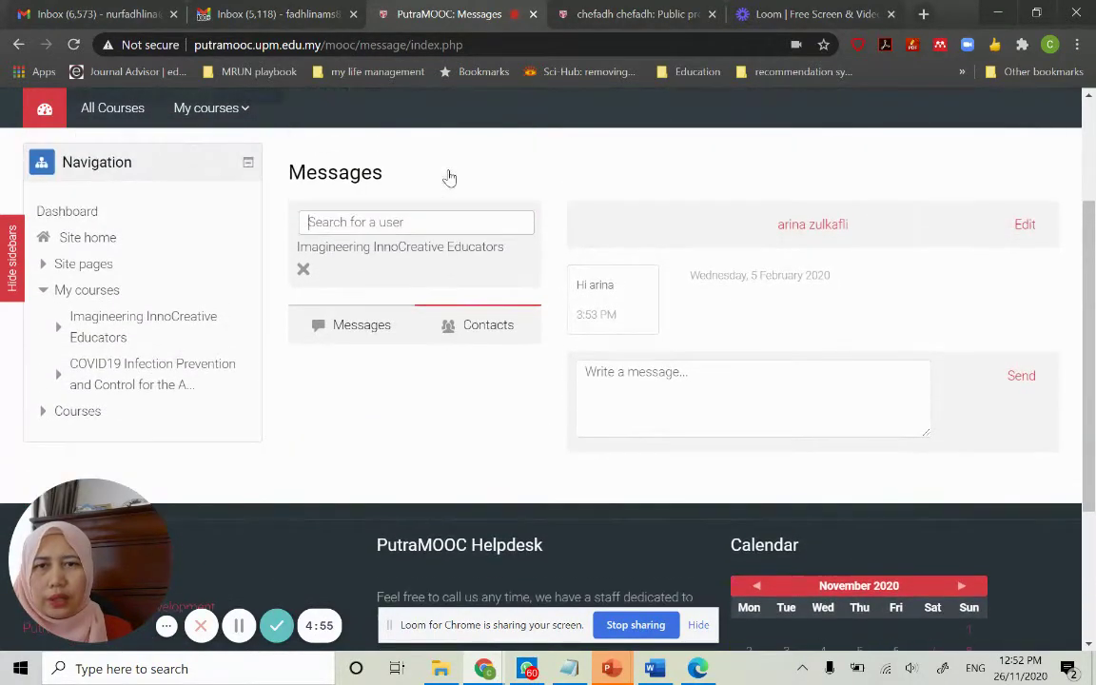
Remove the course filter and try a 'data analyt' search, which finds nothing
click(344, 254)
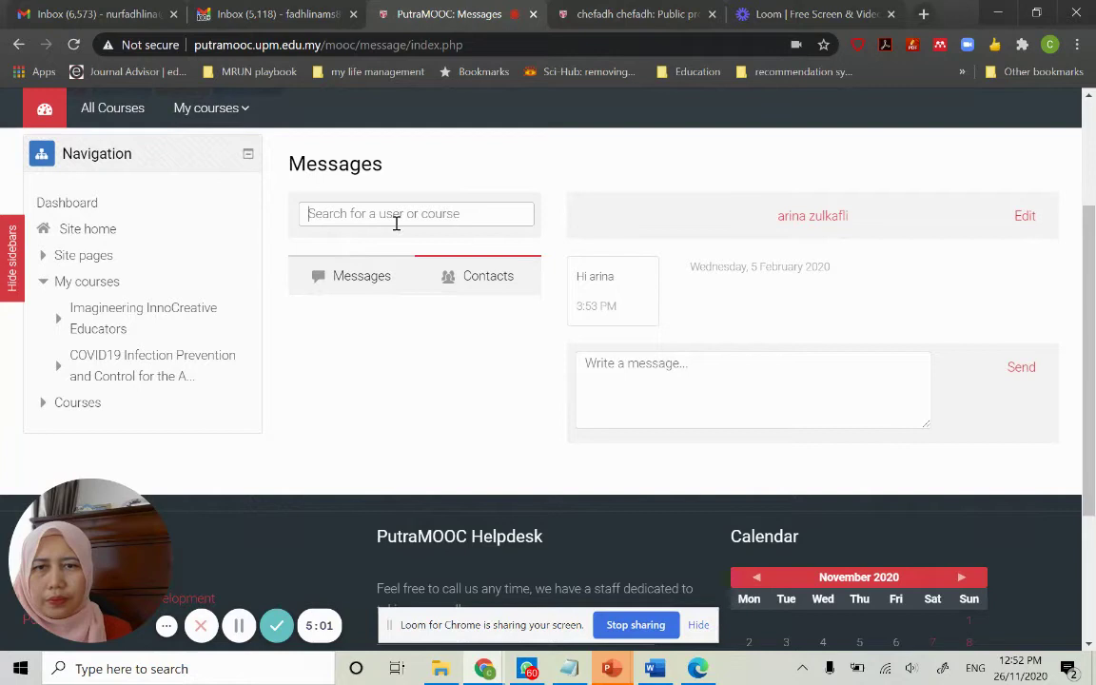
text(c)
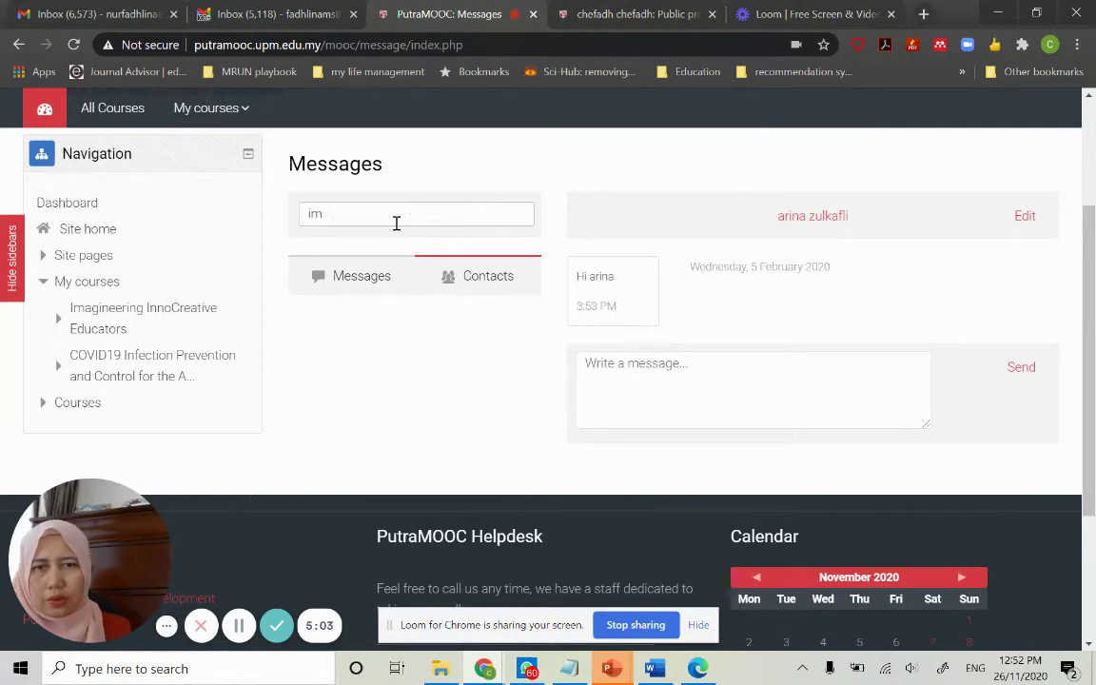
key(BackSpace)
key(BackSpace)
text(data analytics)
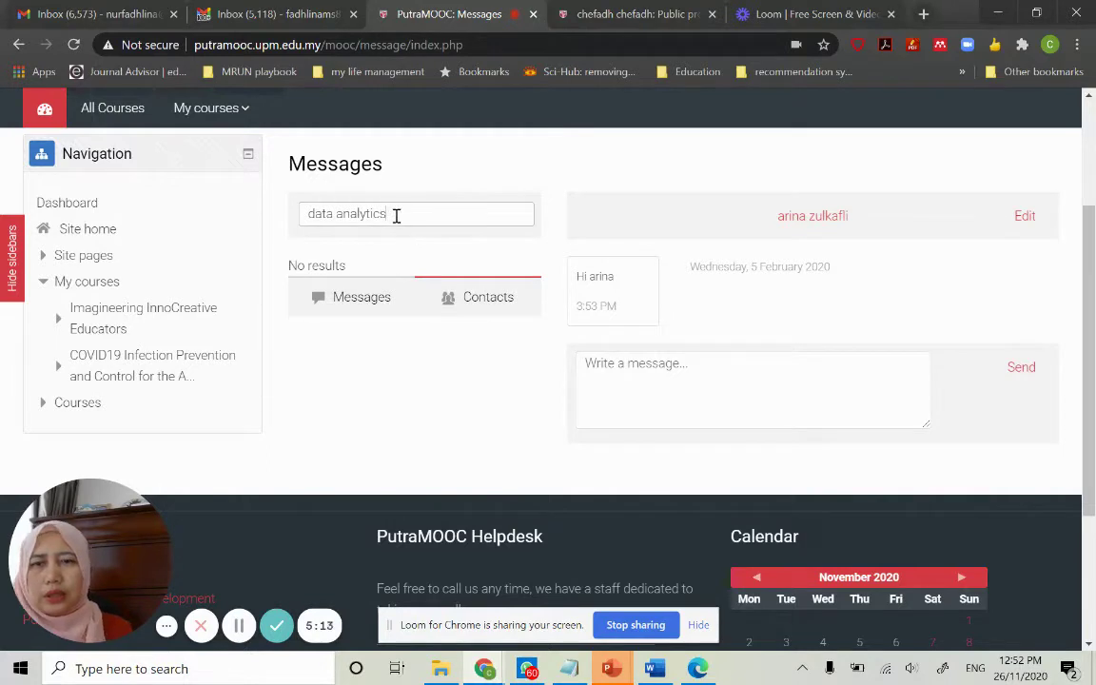
key(BackSpace)
key(BackSpace)
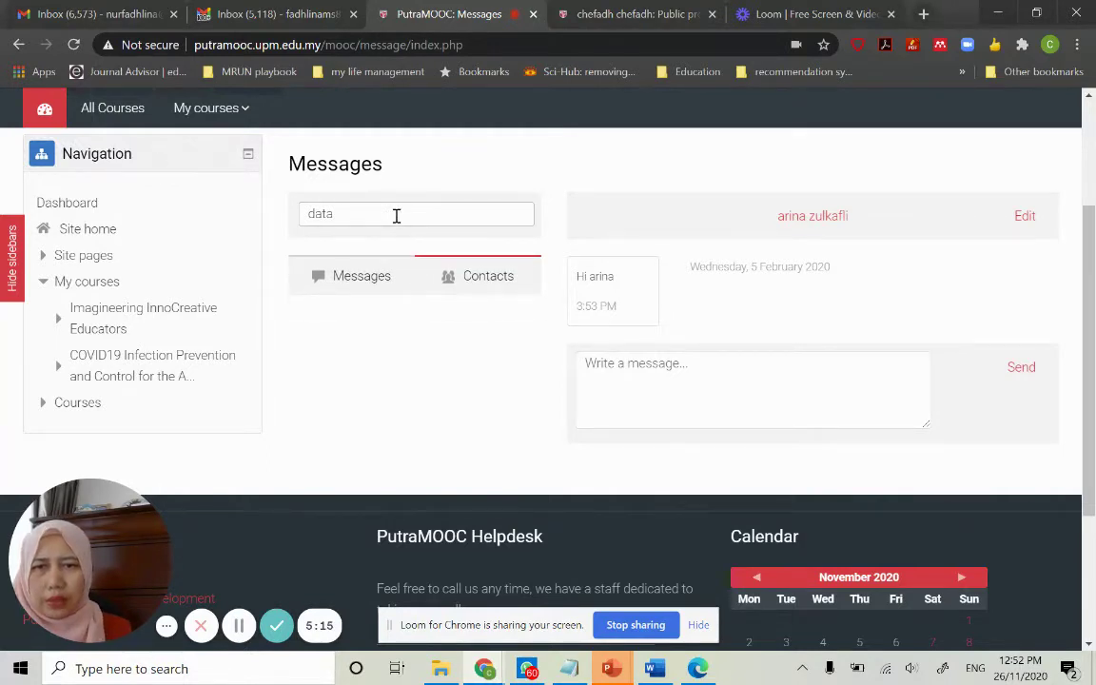
key(BackSpace)
key(BackSpace)
key(BackSpace)
key(BackSpace)
Refilter to Imagineering InnoCreative Educators and open a chat with its first listed member
text(imagineering)
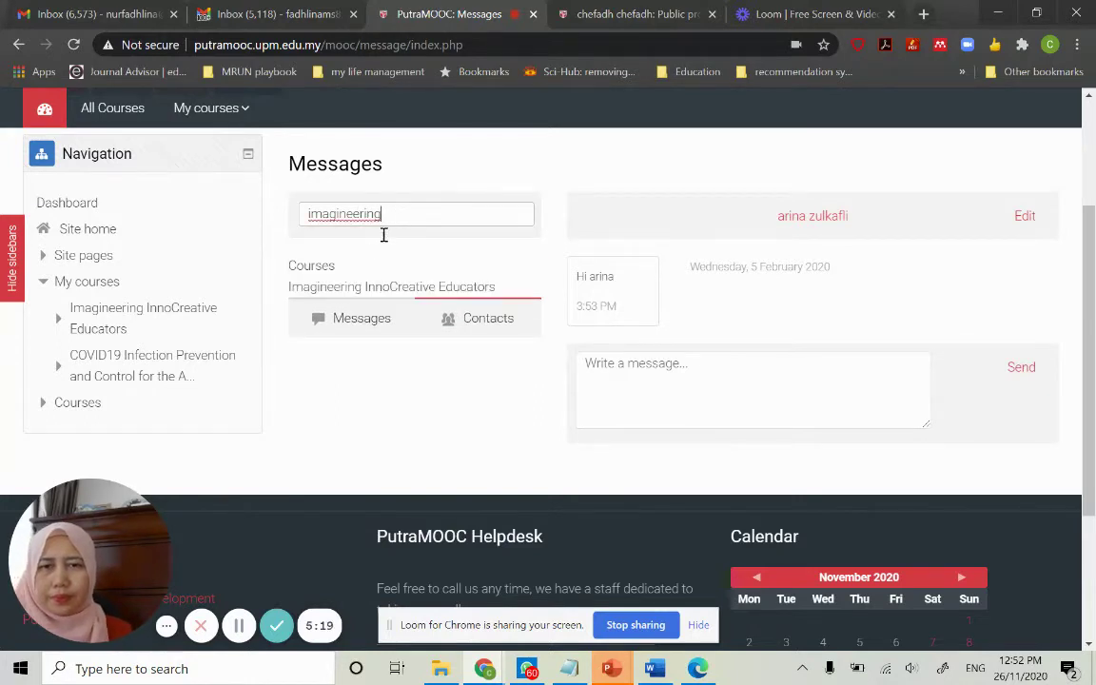
click(347, 289)
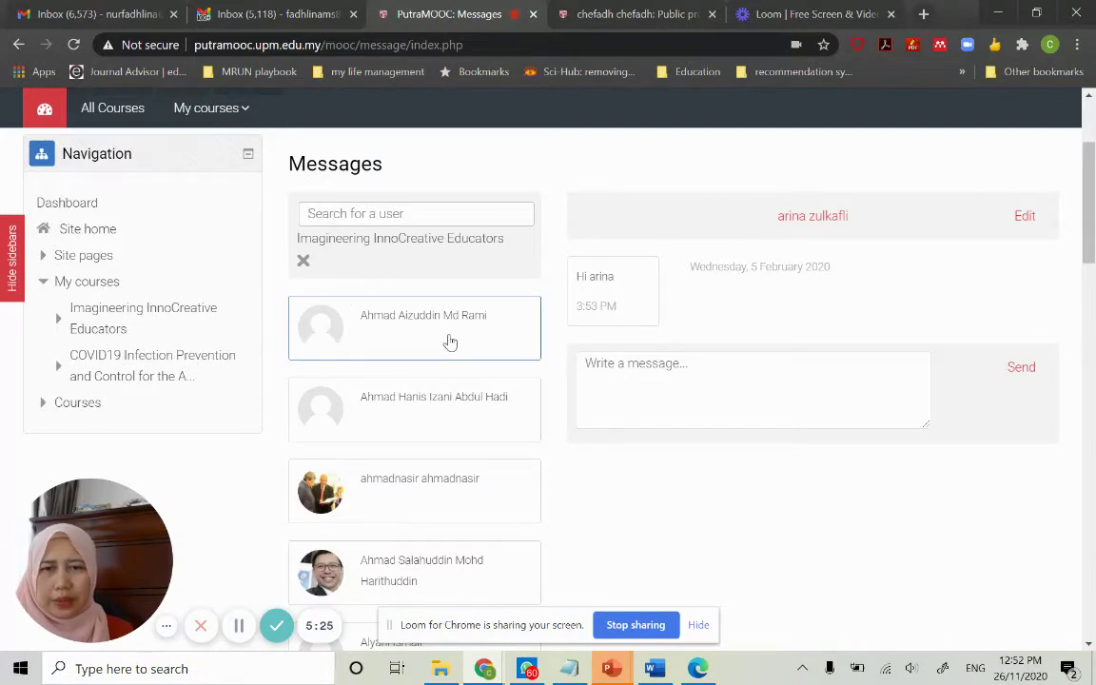
click(450, 341)
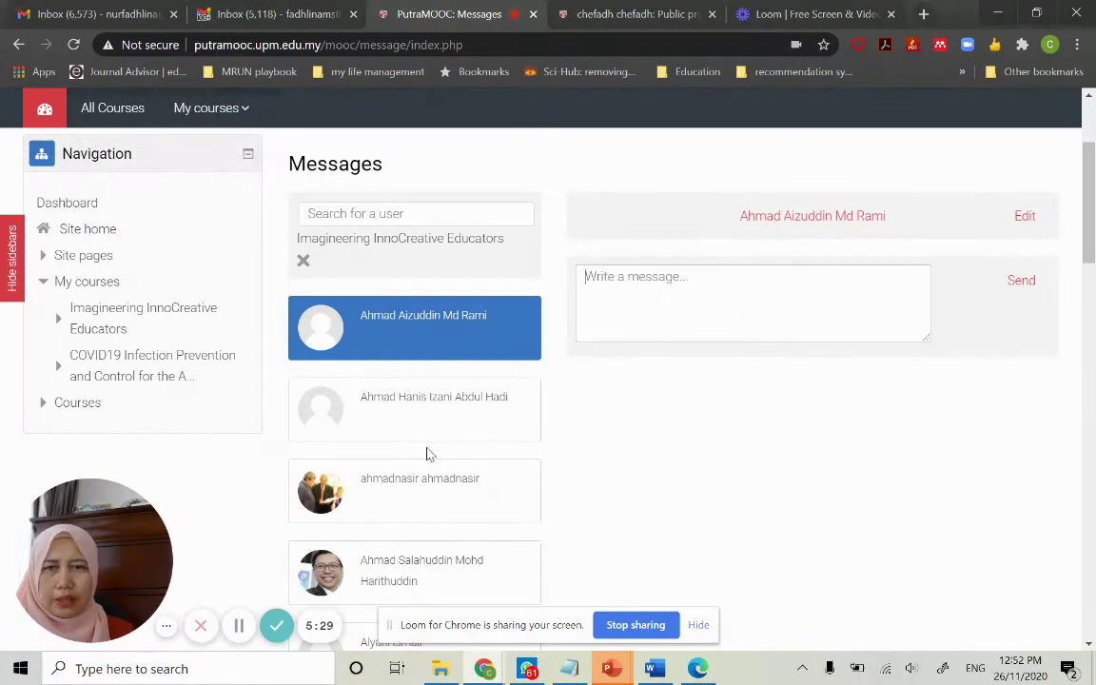
scroll(426, 454, up, 2)
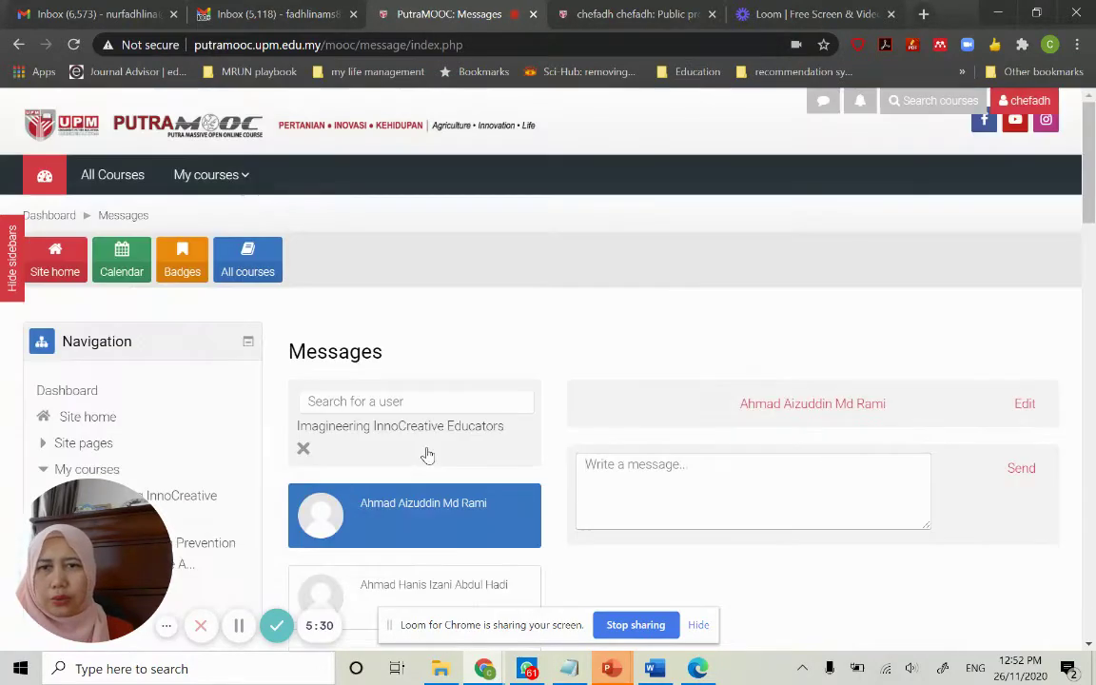
click(861, 107)
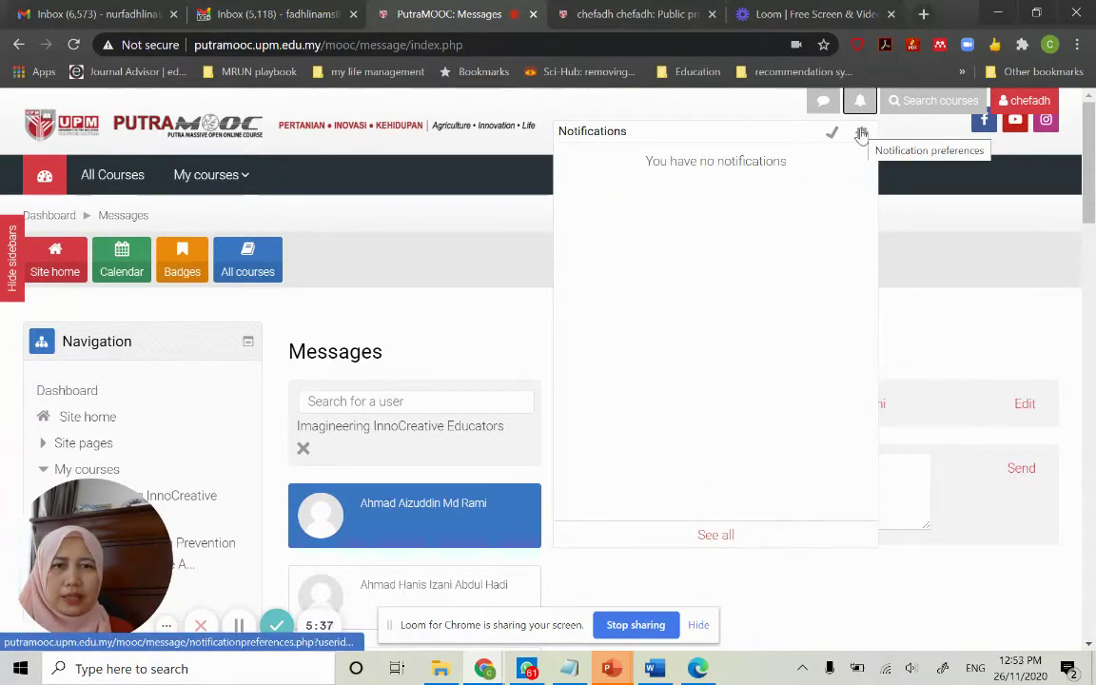
click(823, 103)
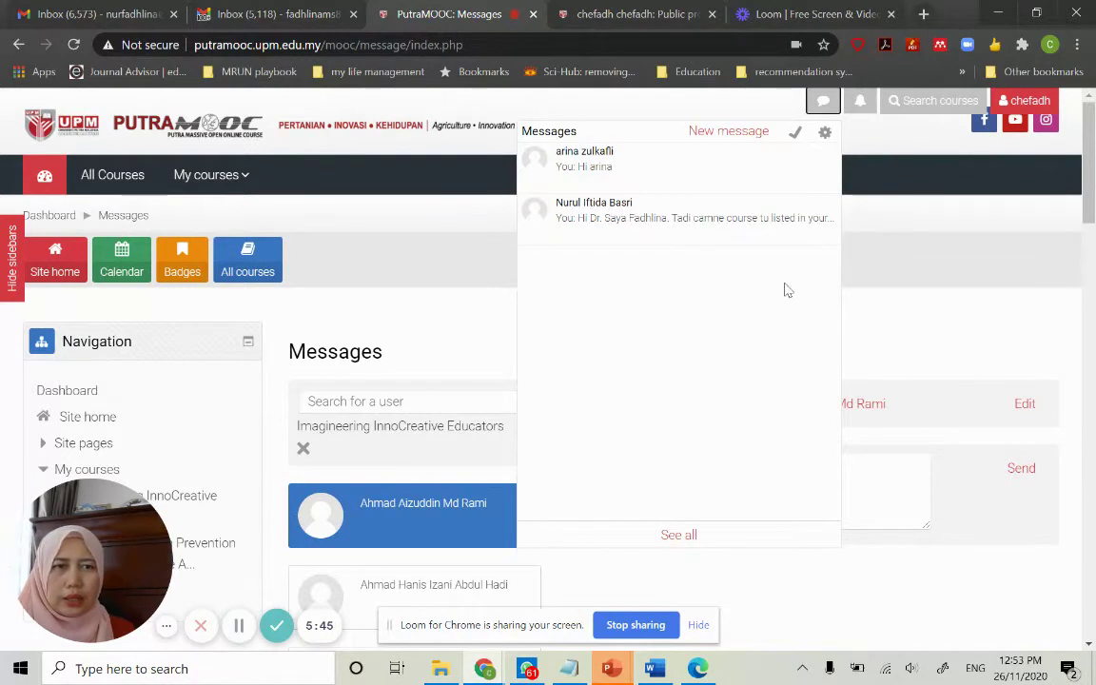
click(930, 262)
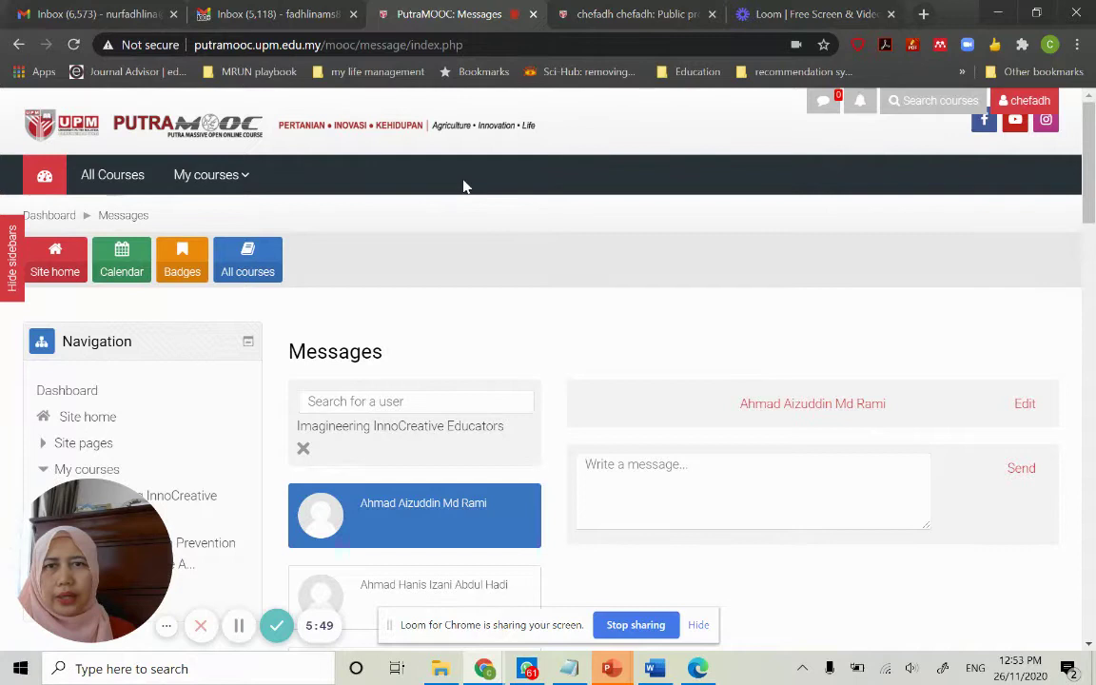
Open the COVID-19 Infection Prevention and Control for the Aged Care Sector course from My courses
click(230, 186)
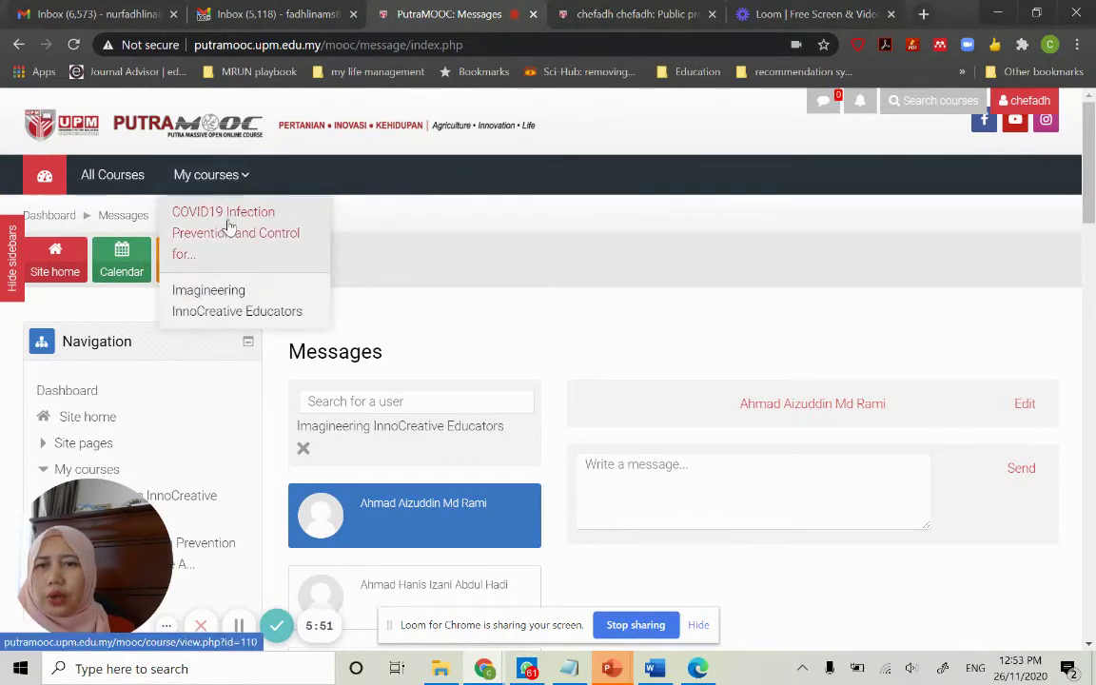
click(228, 225)
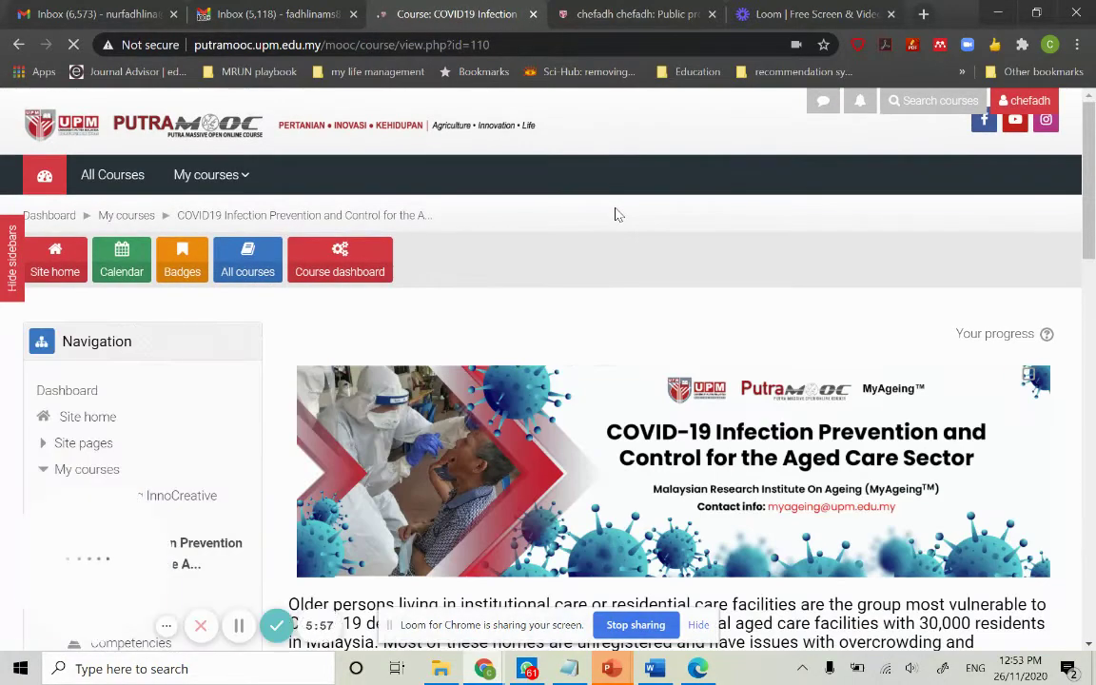
scroll(614, 215, down, 2)
scroll(615, 215, down, 8)
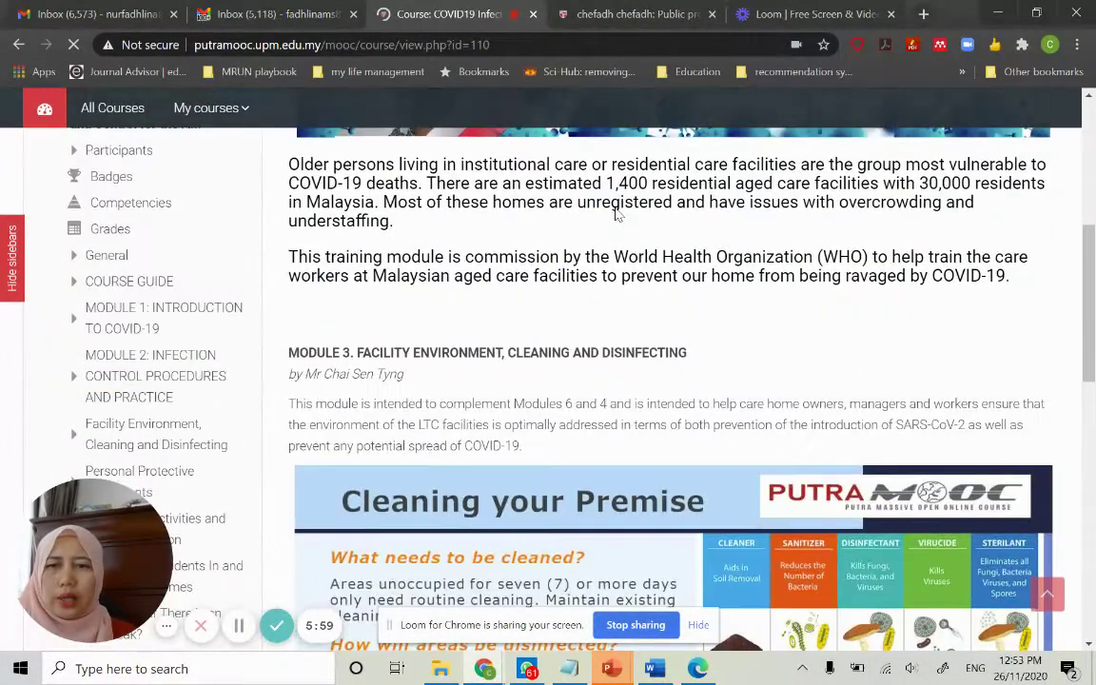
scroll(614, 215, up, 5)
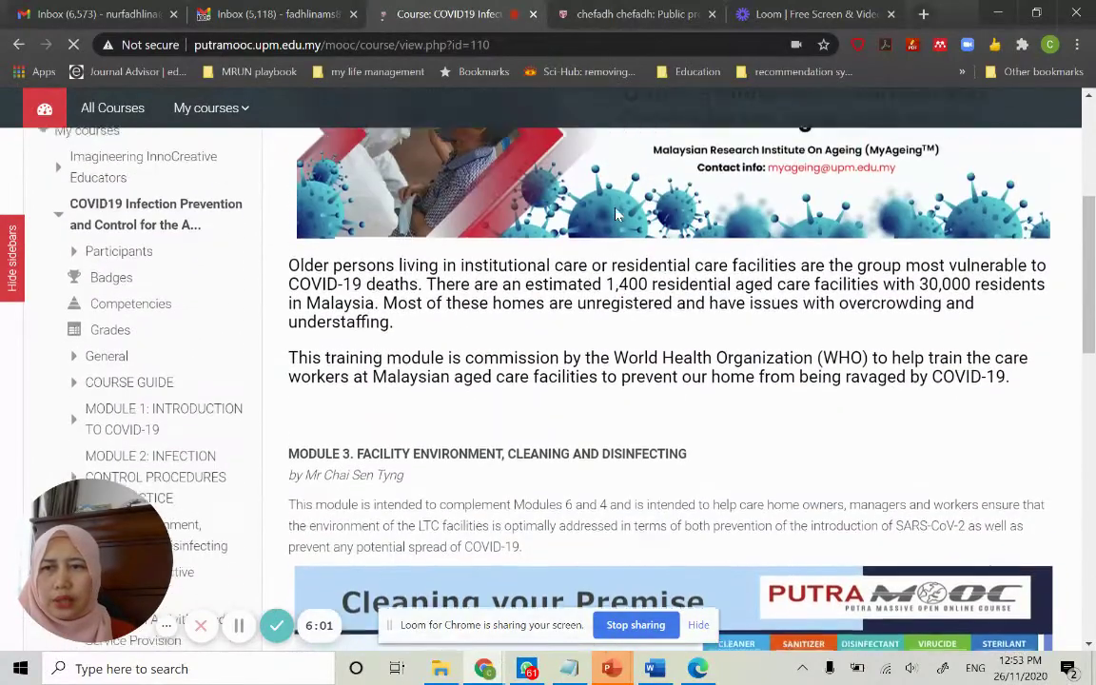
Hide the sidebars to widen the course content
click(12, 290)
scroll(282, 361, down, 3)
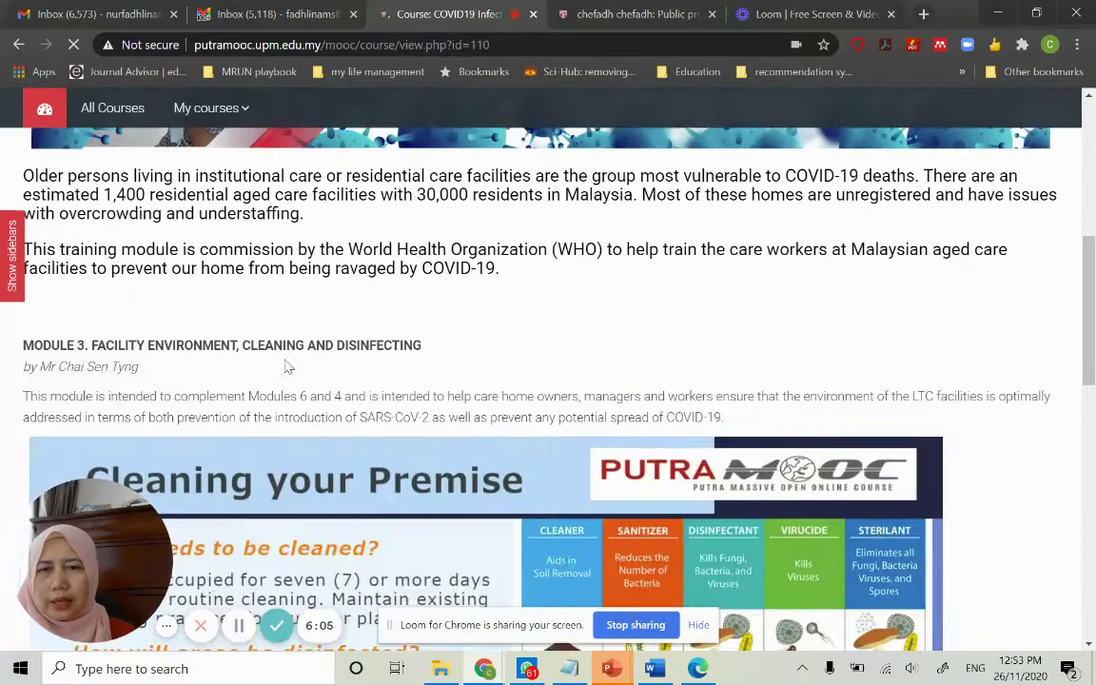
scroll(285, 367, down, 2)
scroll(285, 367, up, 4)
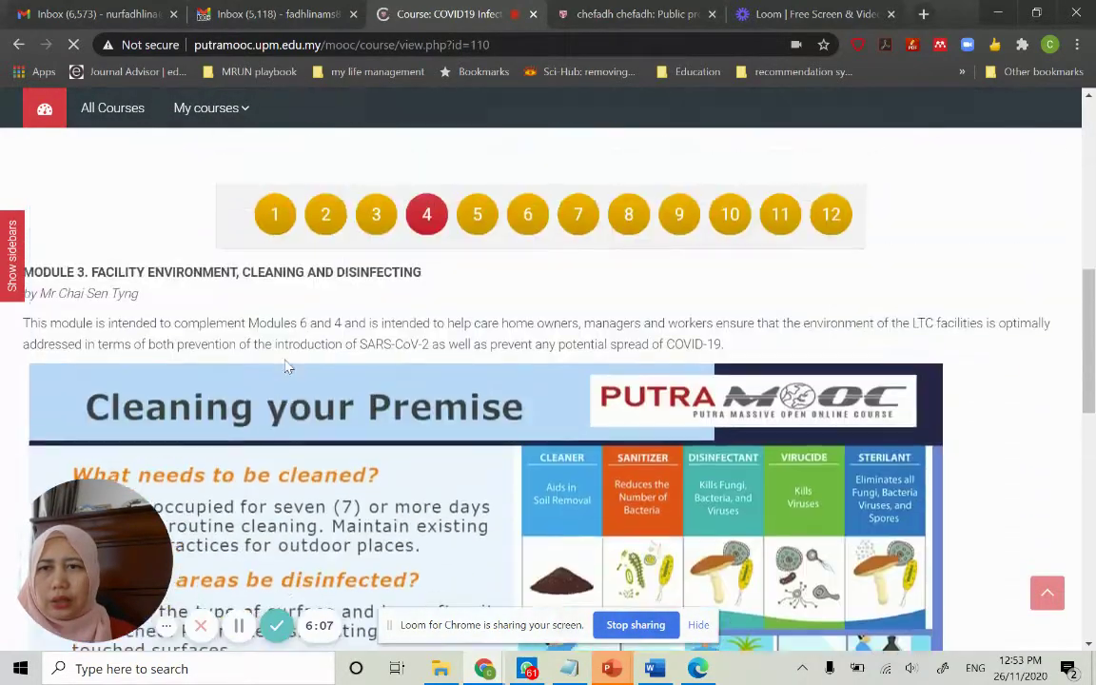
scroll(288, 367, down, 1)
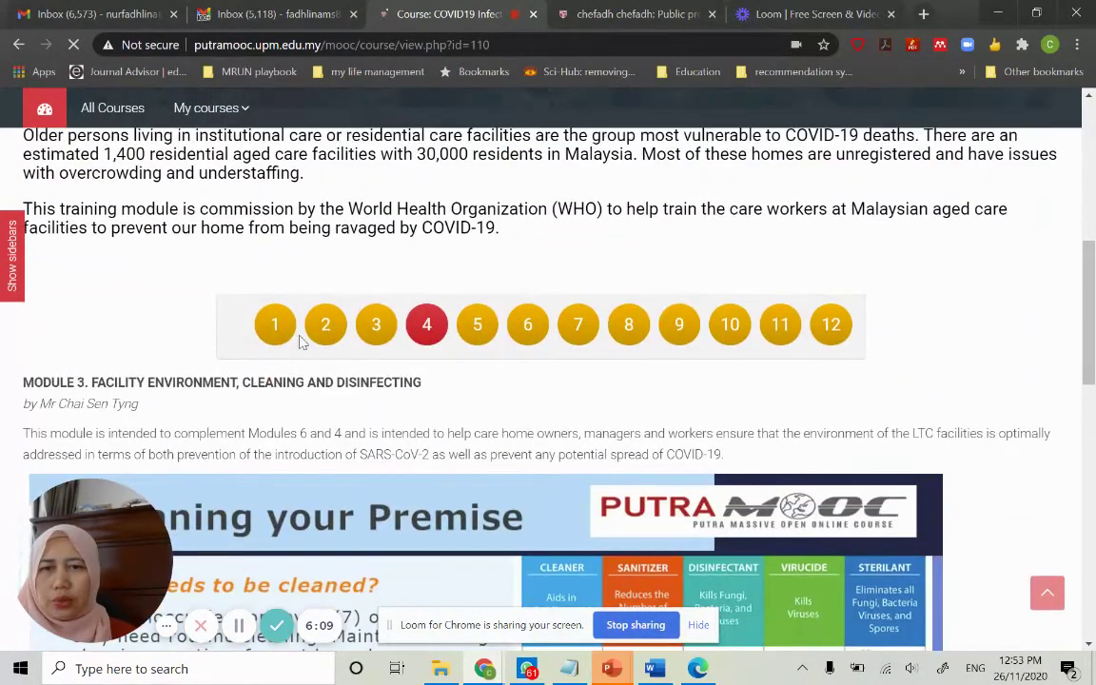
Switch to module 1 and play, then pause, the introduction video
click(282, 327)
scroll(338, 279, down, 2)
scroll(340, 279, up, 1)
scroll(339, 278, down, 3)
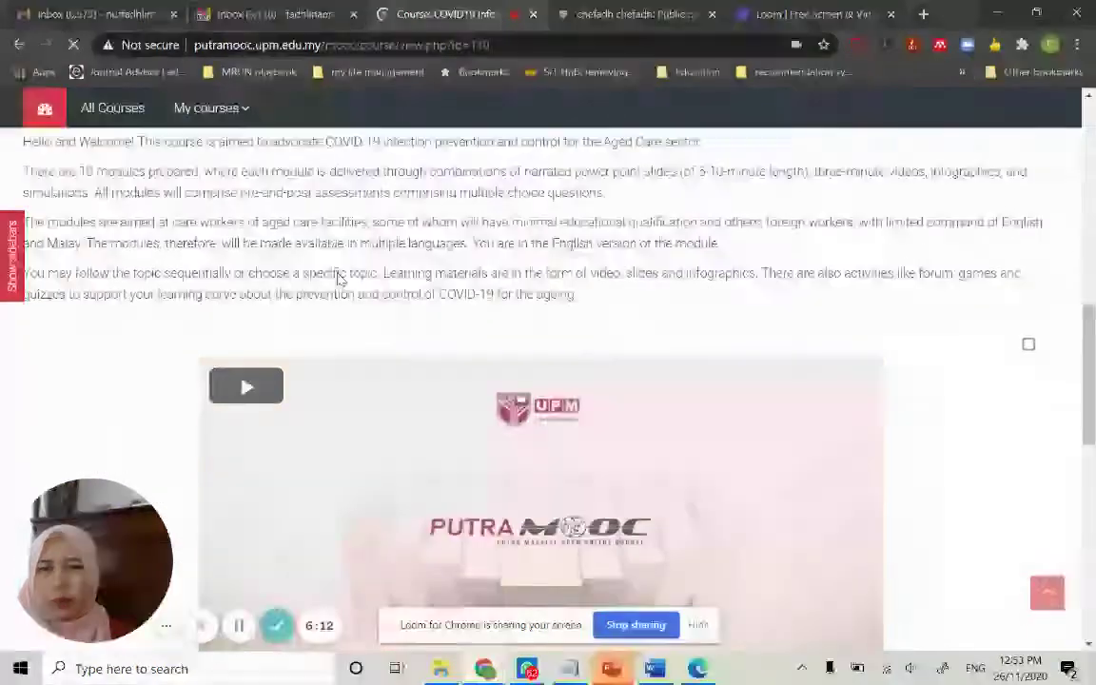
scroll(288, 293, up, 1)
click(252, 288)
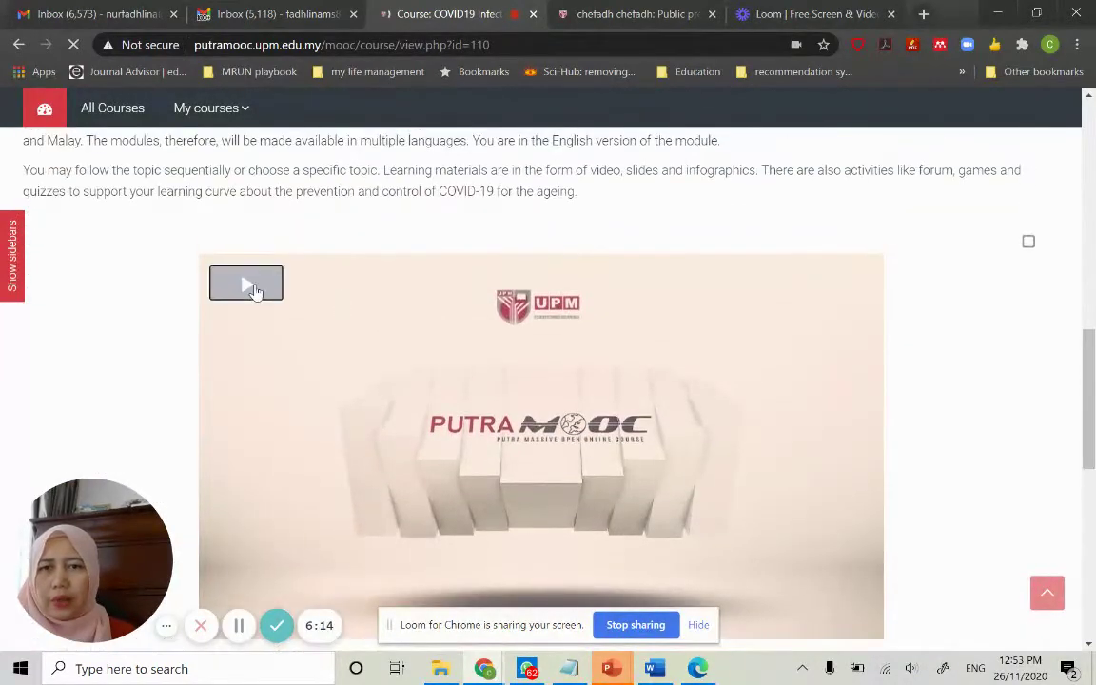
scroll(368, 457, down, 2)
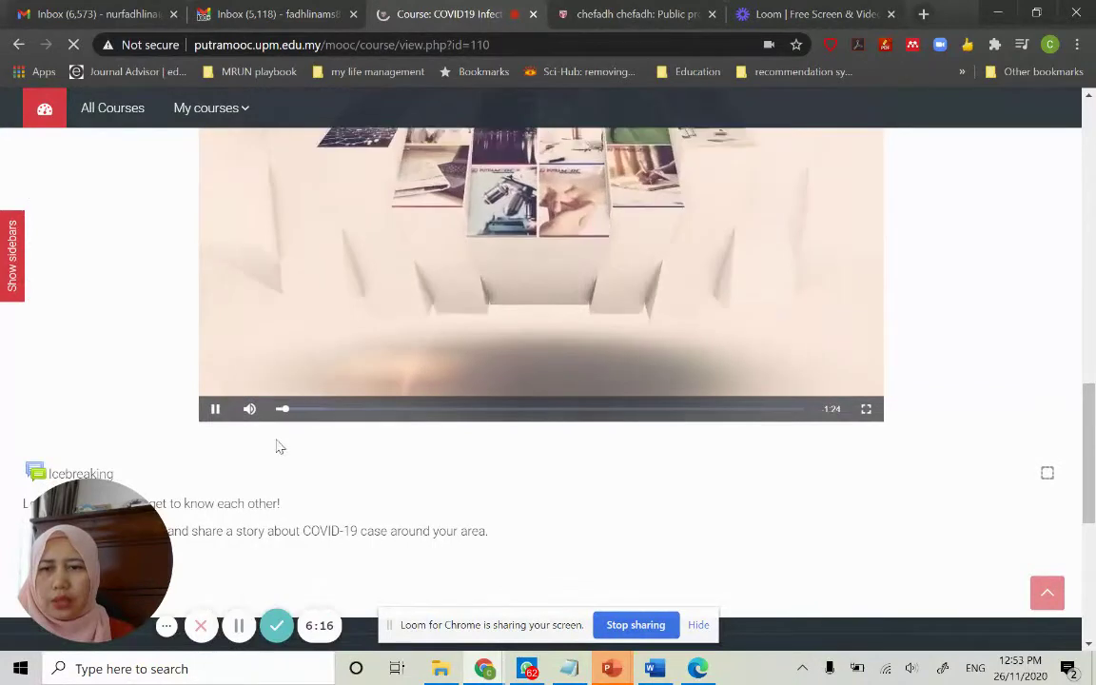
click(216, 411)
Scroll through the group G1 Icebreaking forum and its discussion list
scroll(142, 379, down, 2)
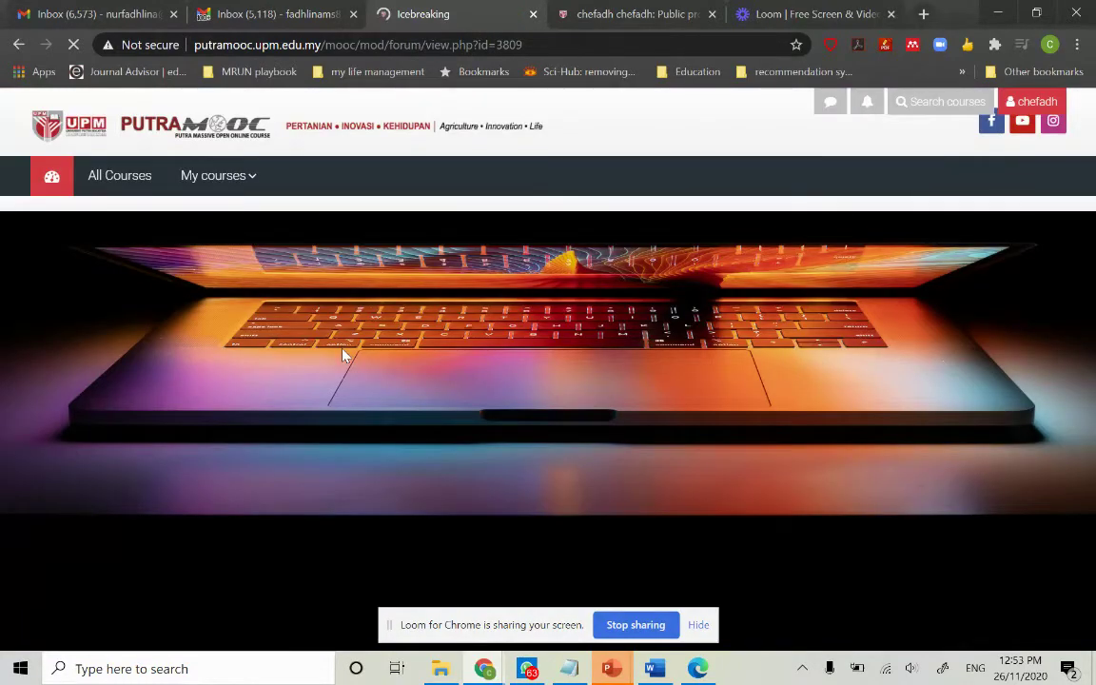
scroll(398, 426, down, 2)
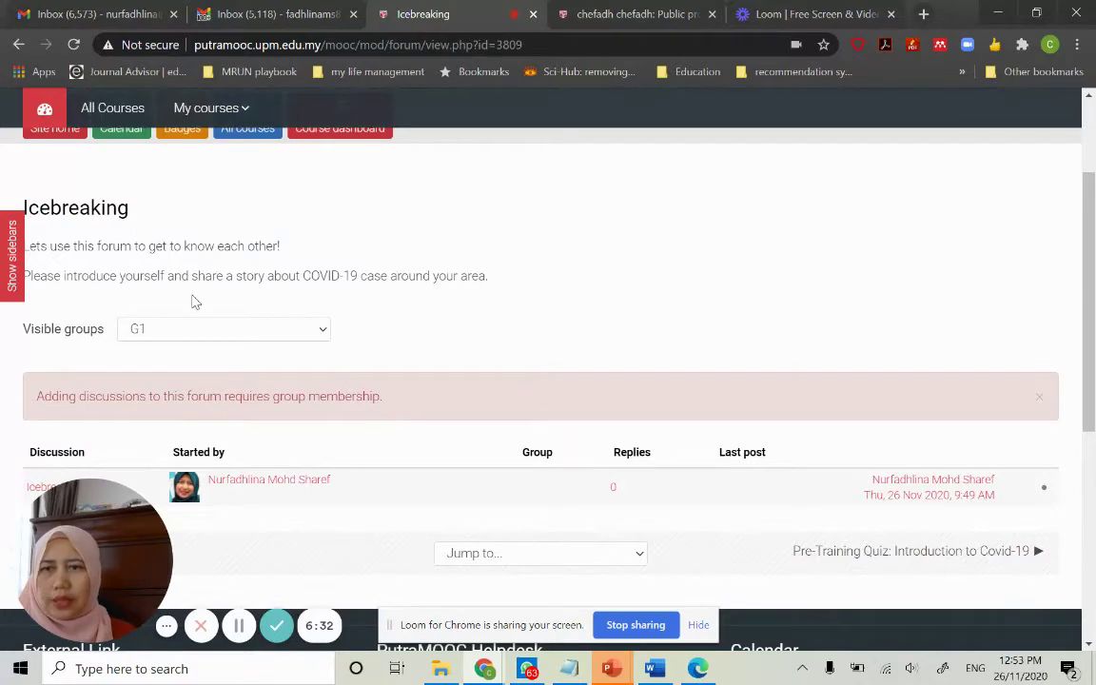
scroll(300, 297, down, 1)
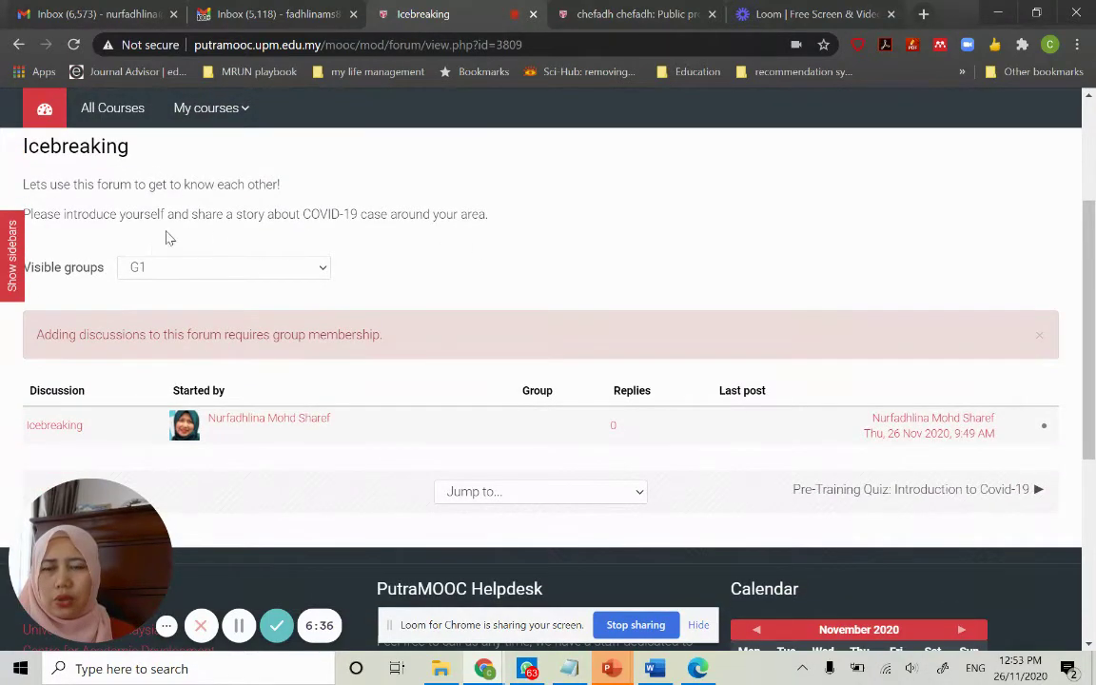
scroll(597, 275, down, 1)
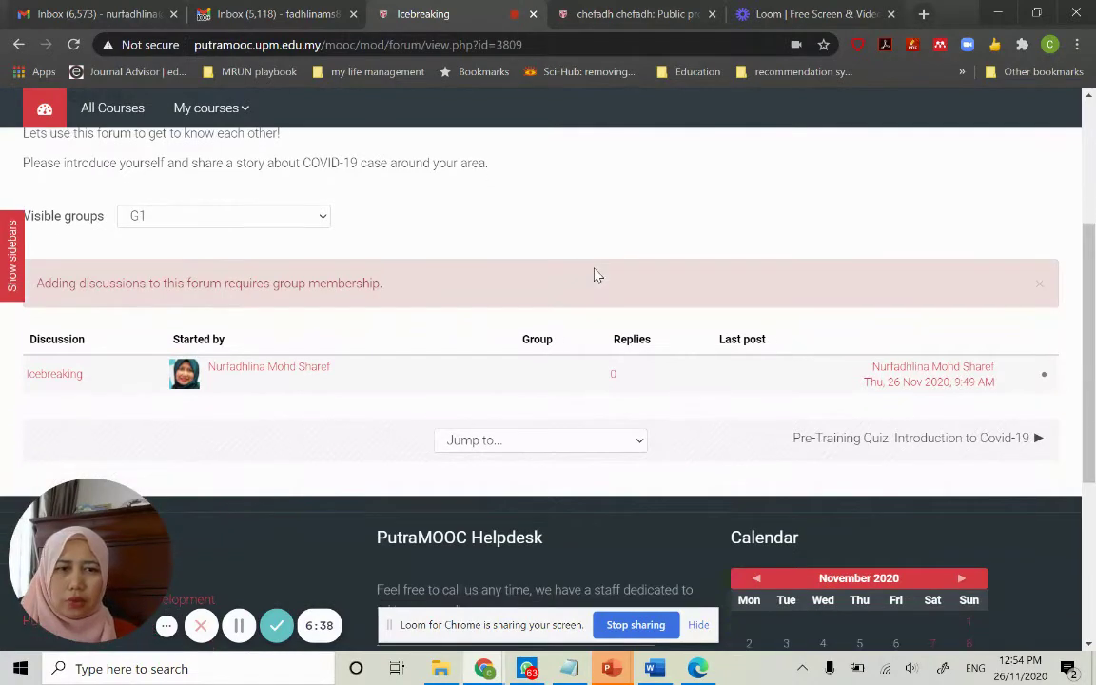
scroll(597, 275, down, 1)
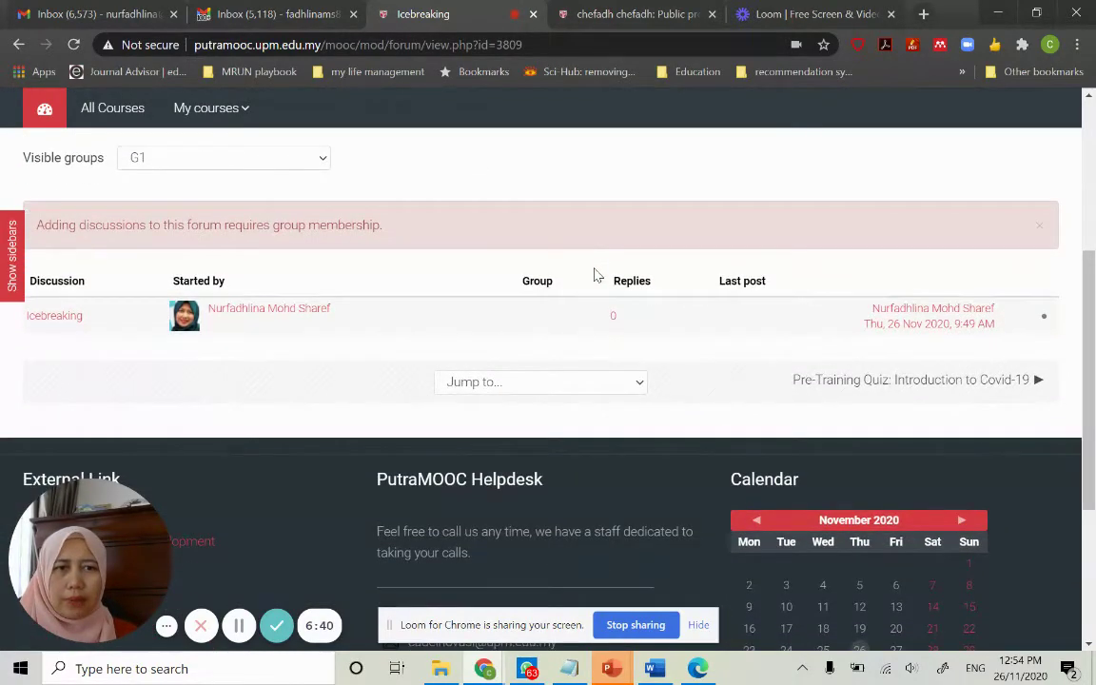
scroll(596, 275, up, 2)
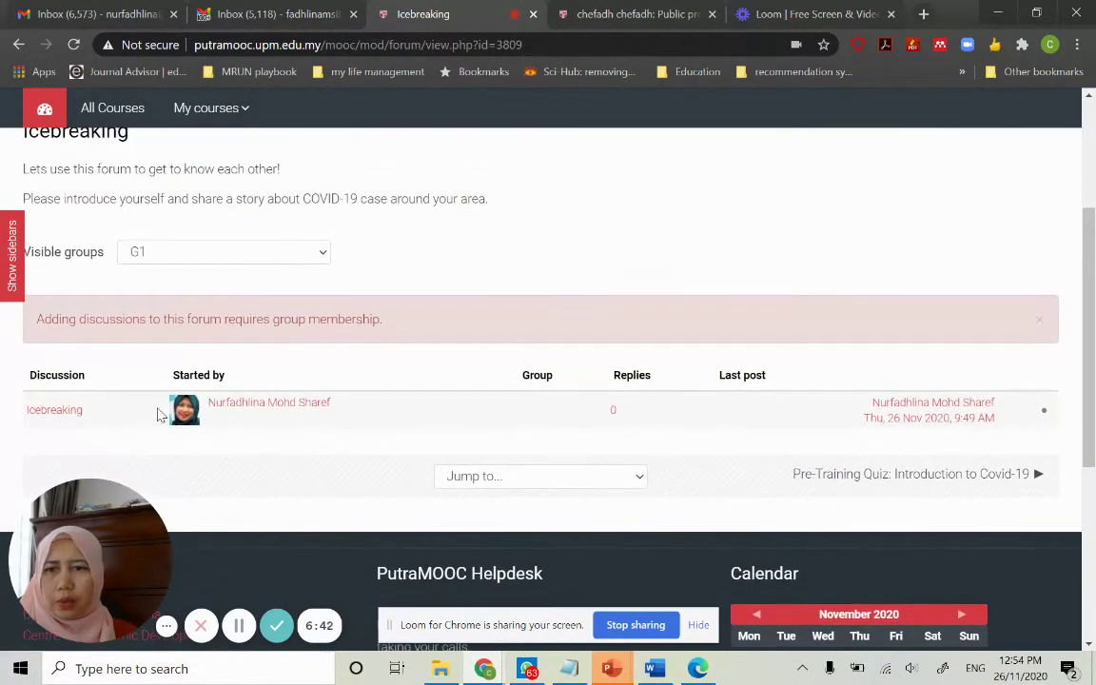
Reply to the Icebreaking post, beginning with the student's name and a note on local COVID-19 cases
click(69, 416)
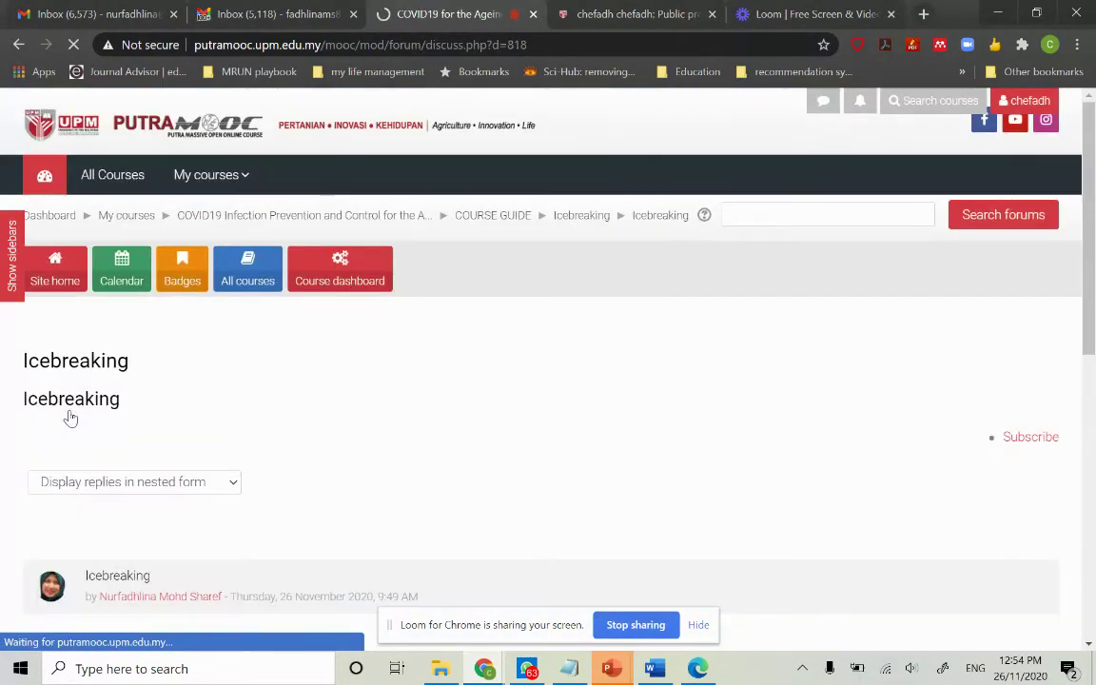
scroll(485, 397, down, 5)
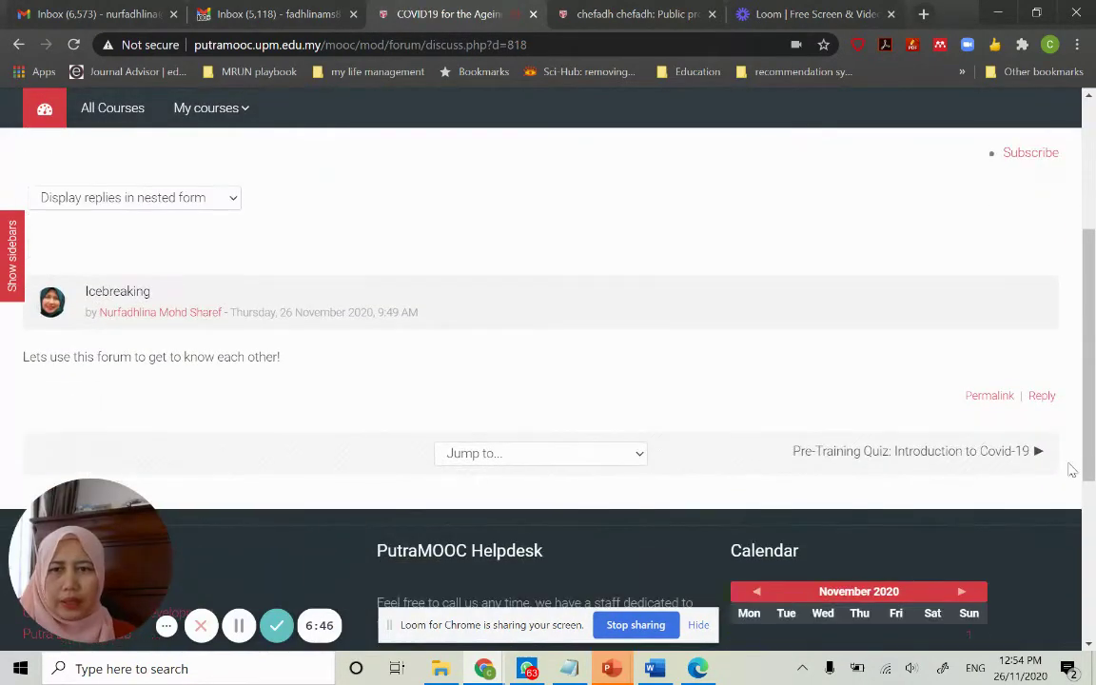
click(1043, 397)
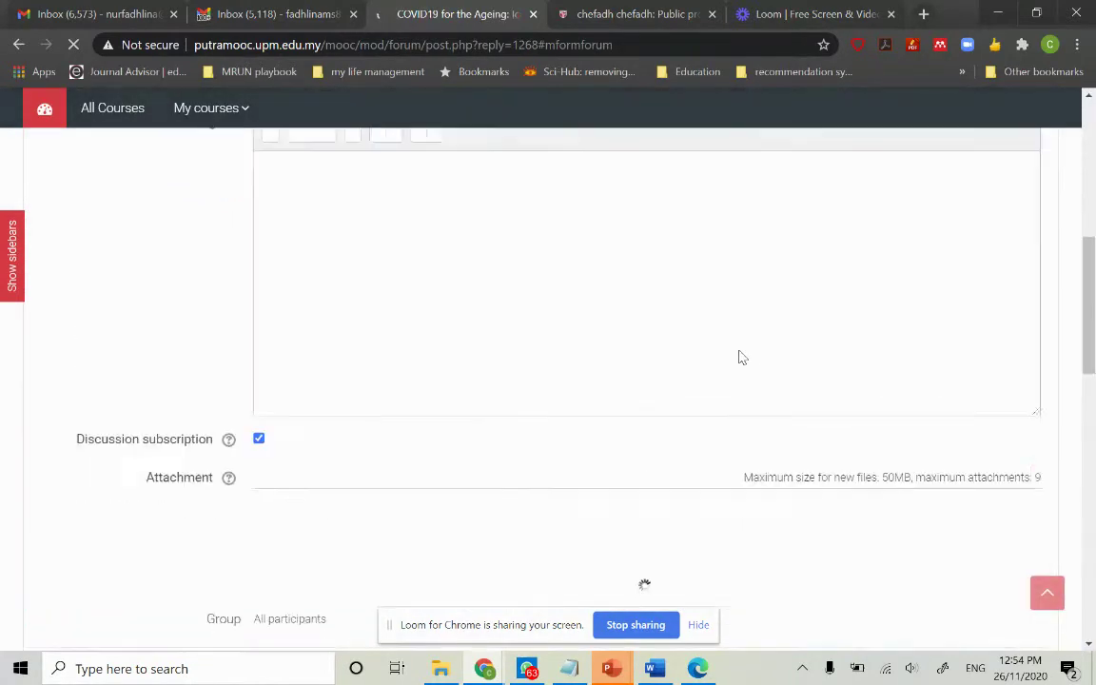
click(419, 367)
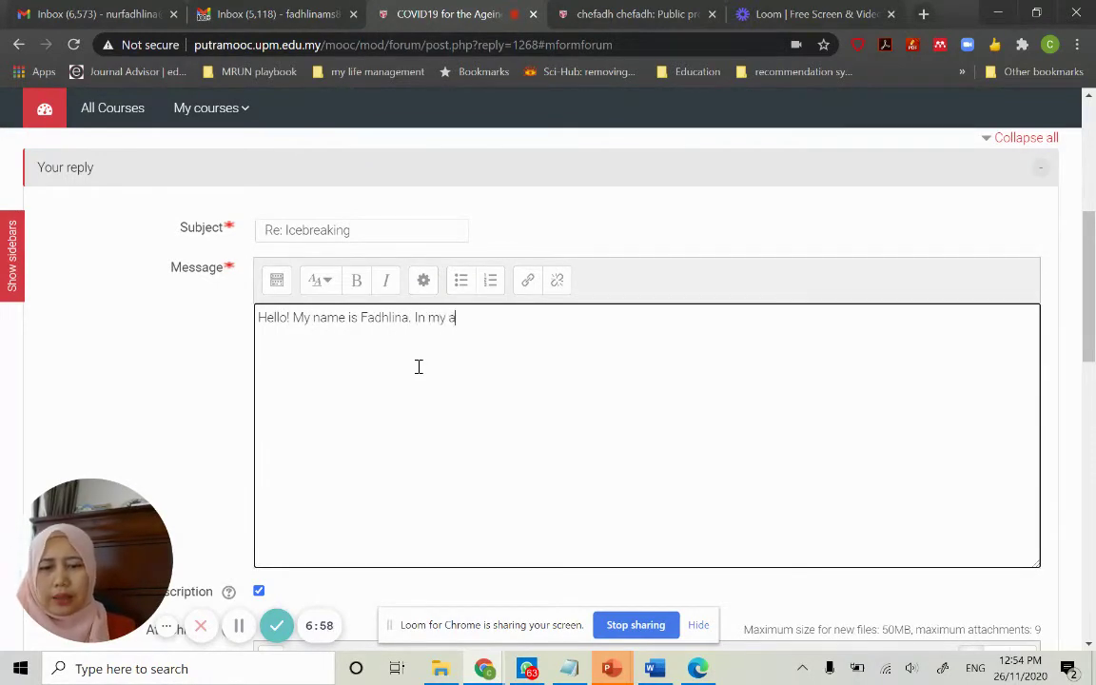
text(Hello! My name is Fadhlina. In my area, the number of COVID-19 cases is very low.)
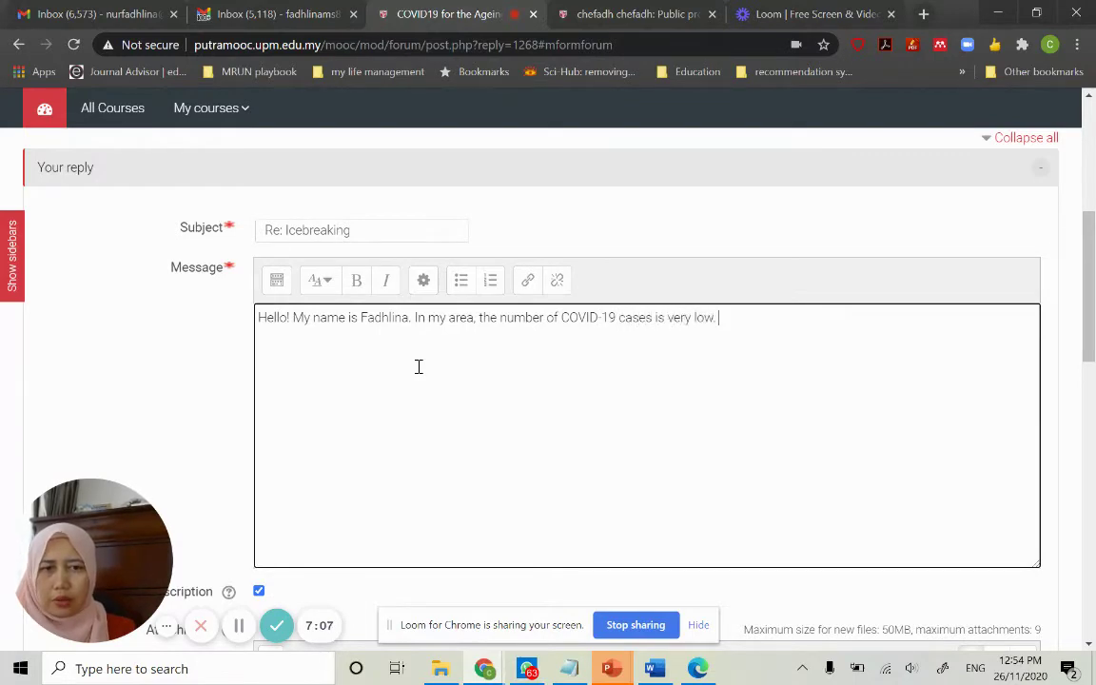
scroll(418, 366, down, 4)
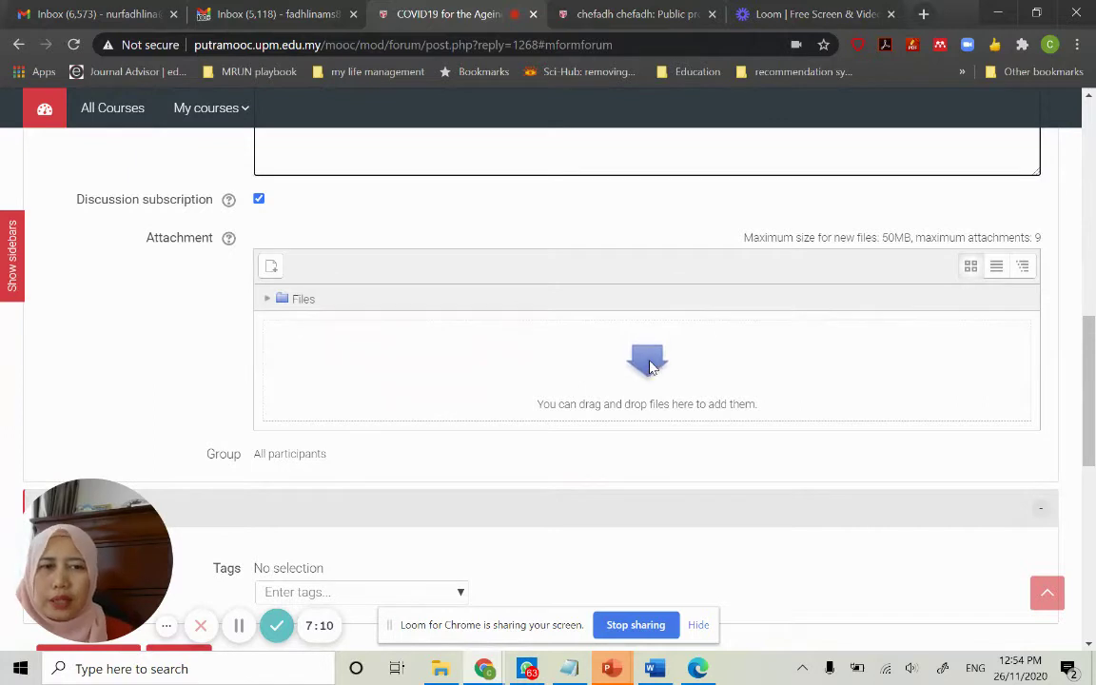
Open the attachment file picker and start uploading a file from the computer
scroll(650, 368, down, 1)
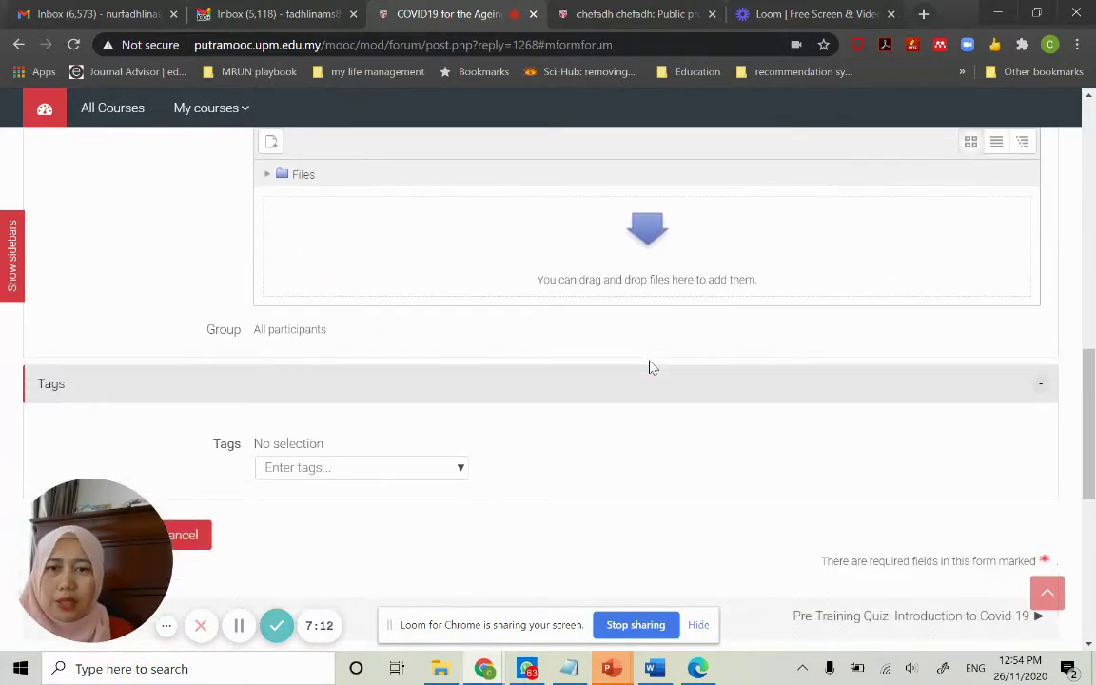
scroll(650, 369, down, 1)
scroll(650, 368, up, 1)
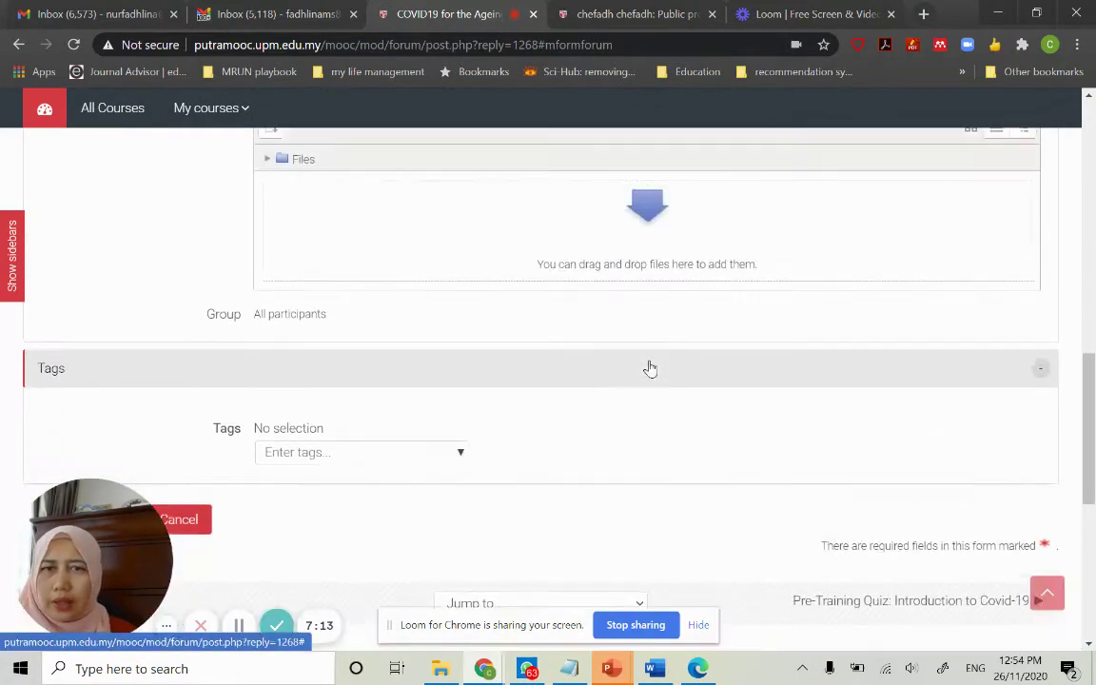
click(661, 227)
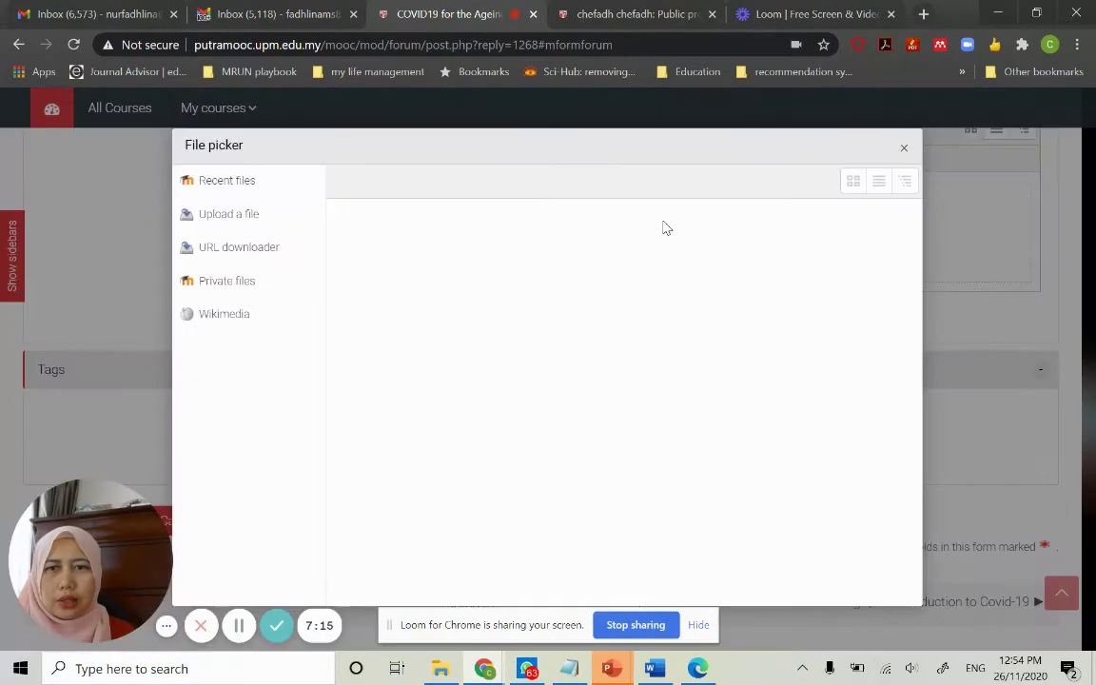
click(254, 221)
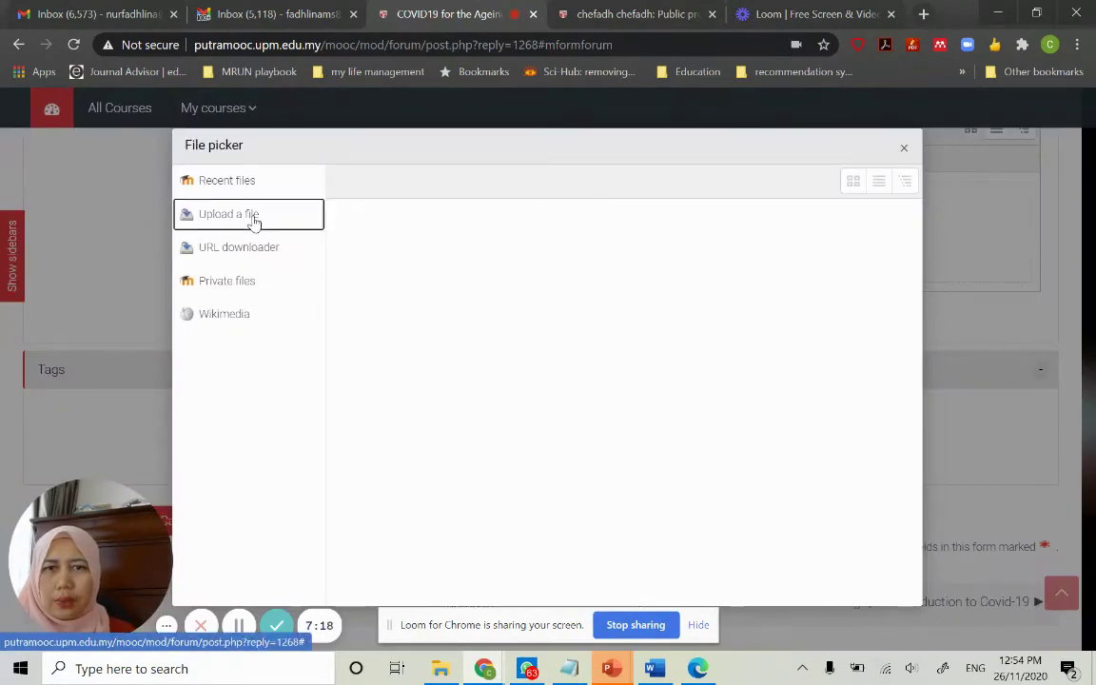
click(603, 318)
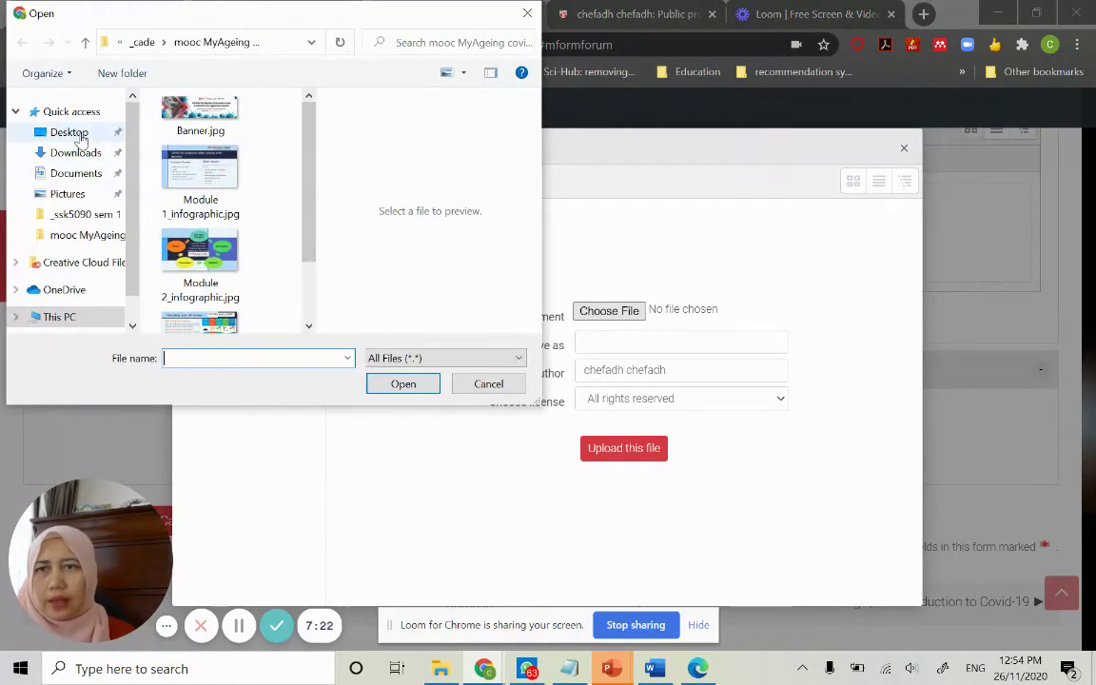
Browse Pictures, Camera Roll, Saved Pictures and Desktop, cancel, and choose URL downloader instead
click(67, 194)
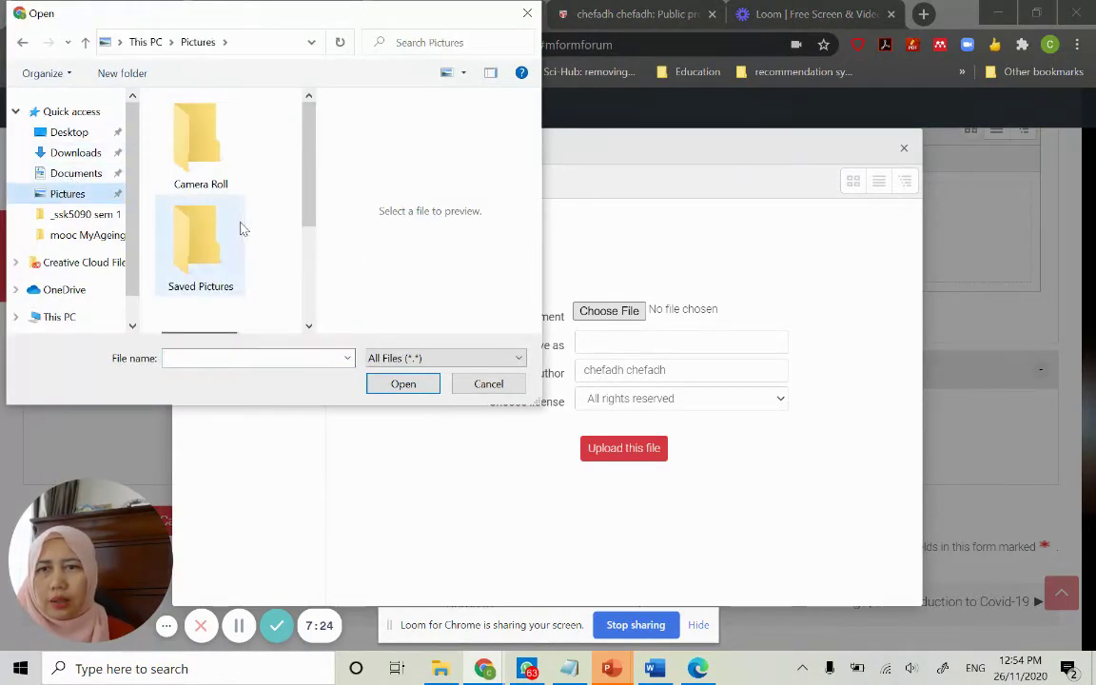
scroll(208, 252, down, 2)
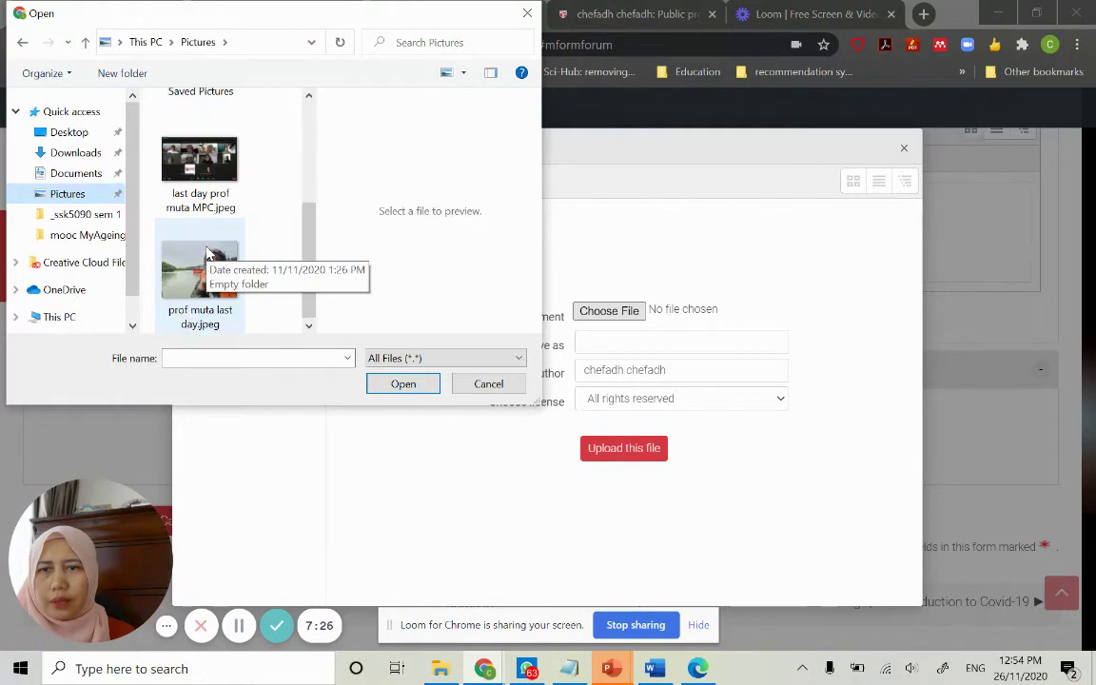
scroll(229, 238, up, 2)
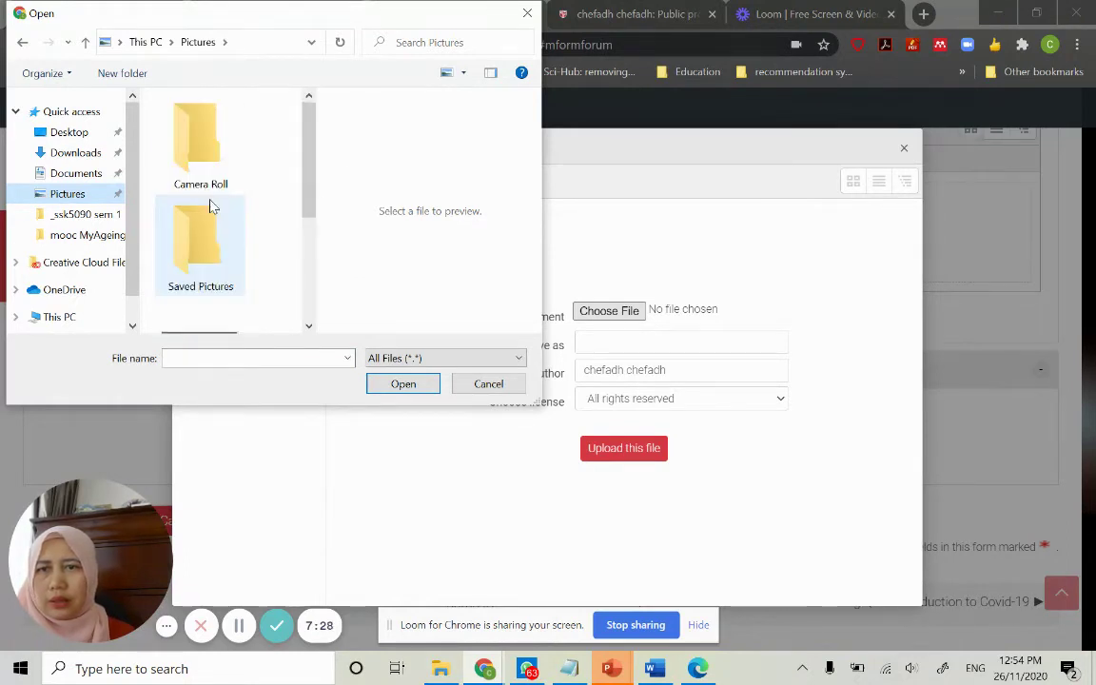
click(186, 114)
double_click(208, 220)
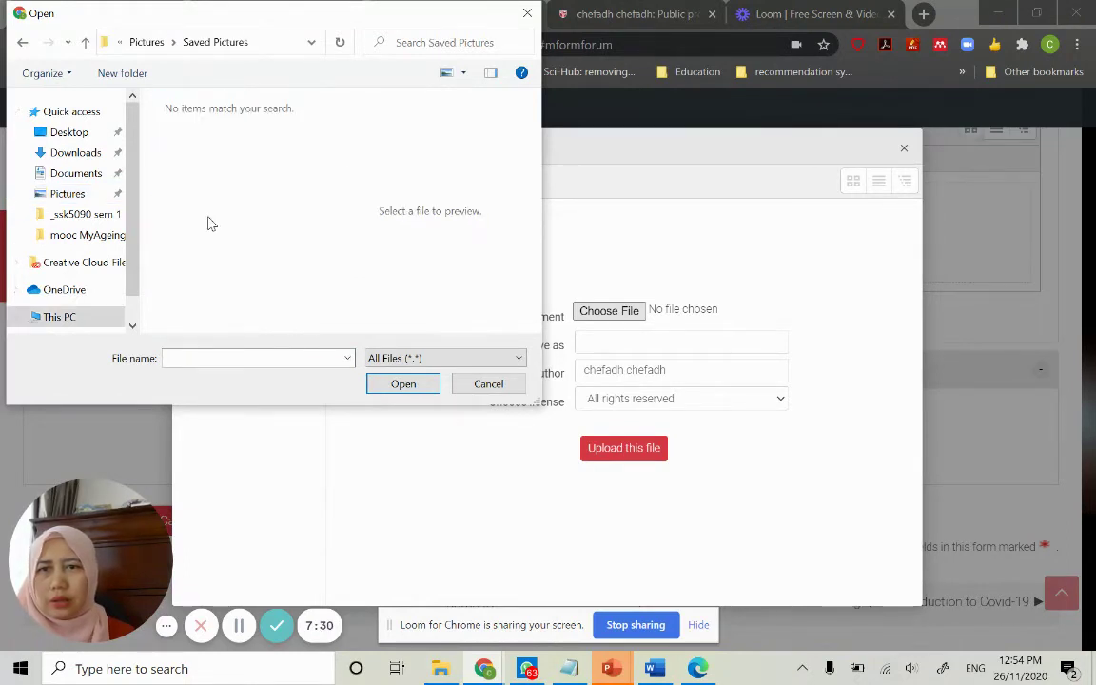
click(71, 134)
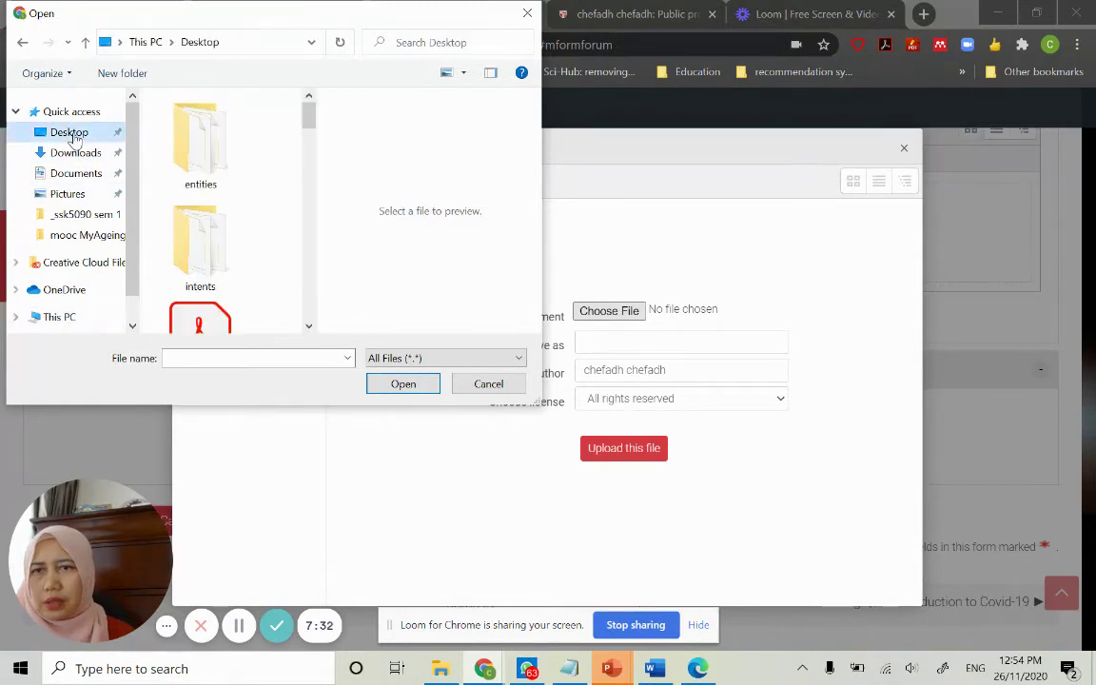
scroll(220, 226, down, 5)
scroll(220, 225, down, 2)
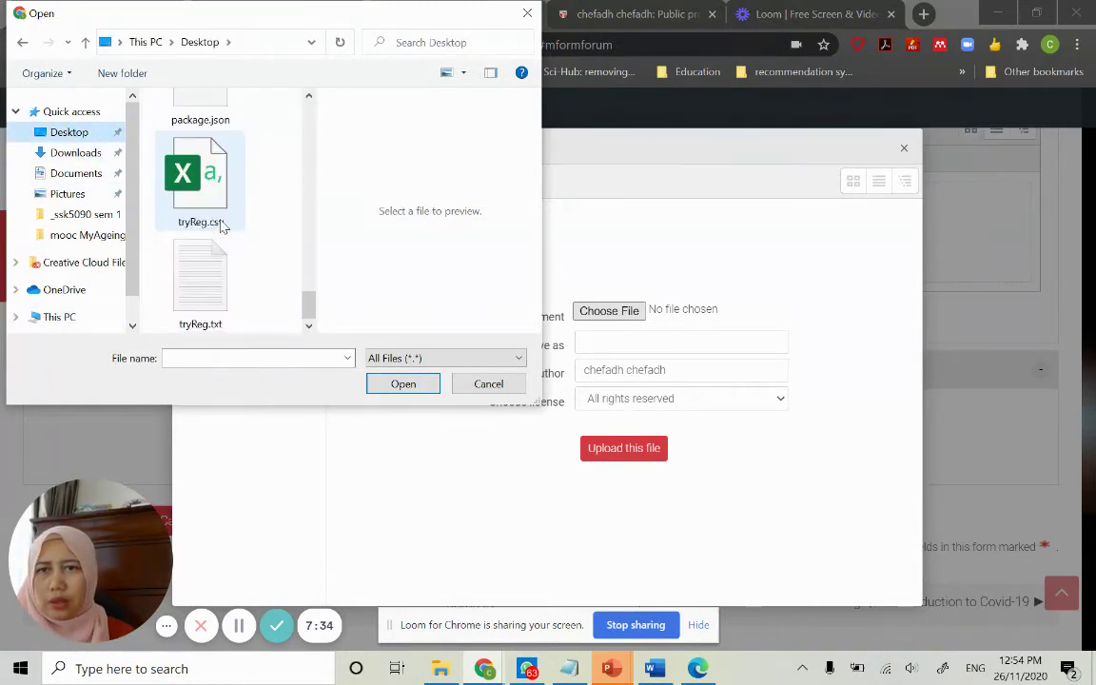
scroll(220, 224, up, 5)
scroll(219, 226, up, 6)
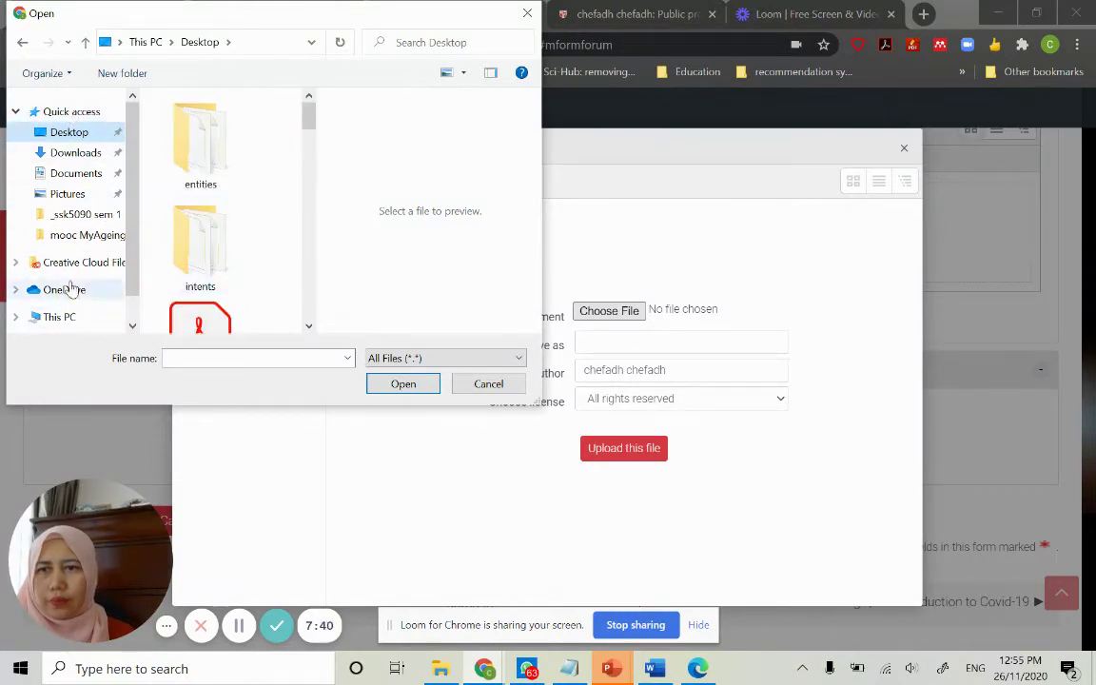
click(478, 388)
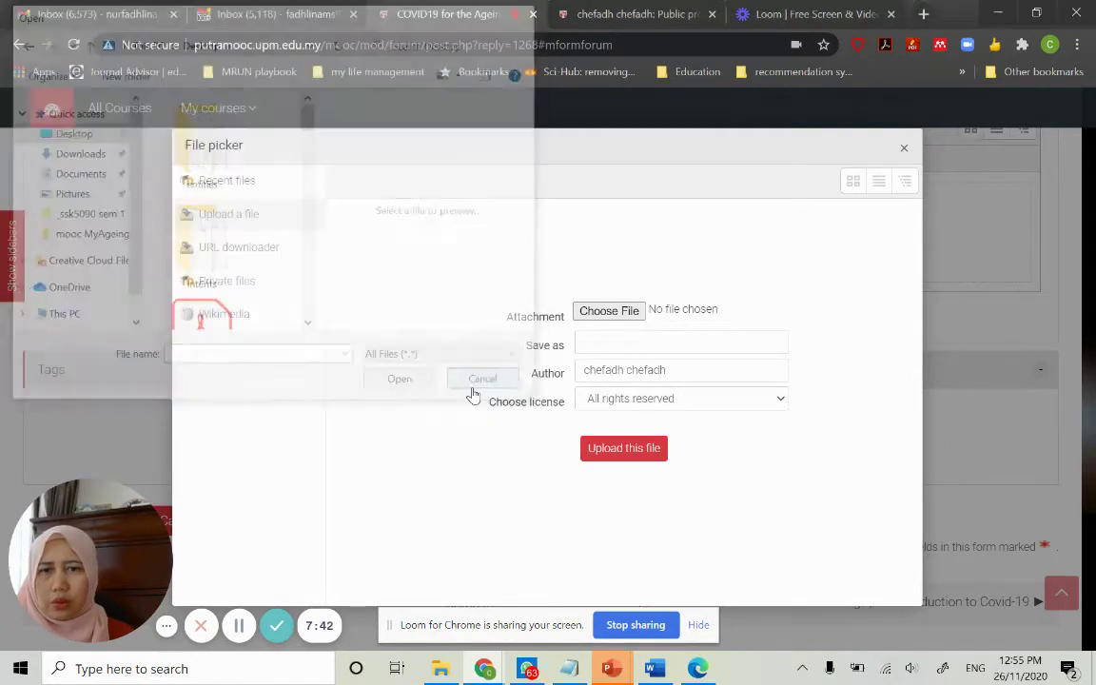
click(240, 250)
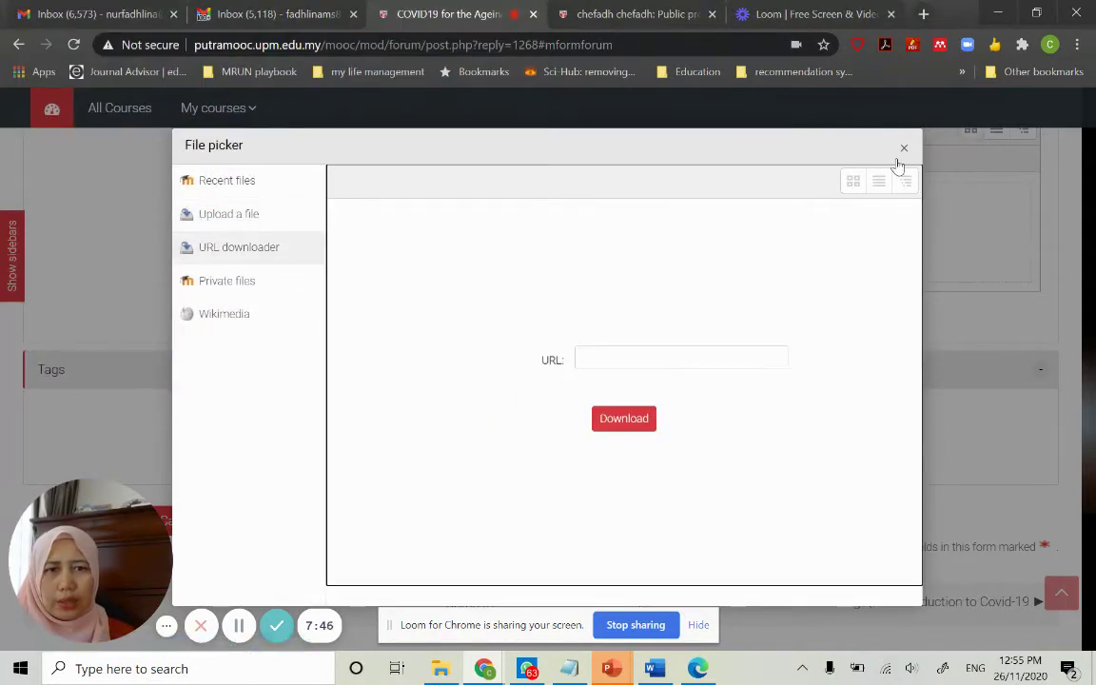
Google 'smile face' in a new tab, show images, and copy the first smiley's image address
click(923, 14)
click(707, 37)
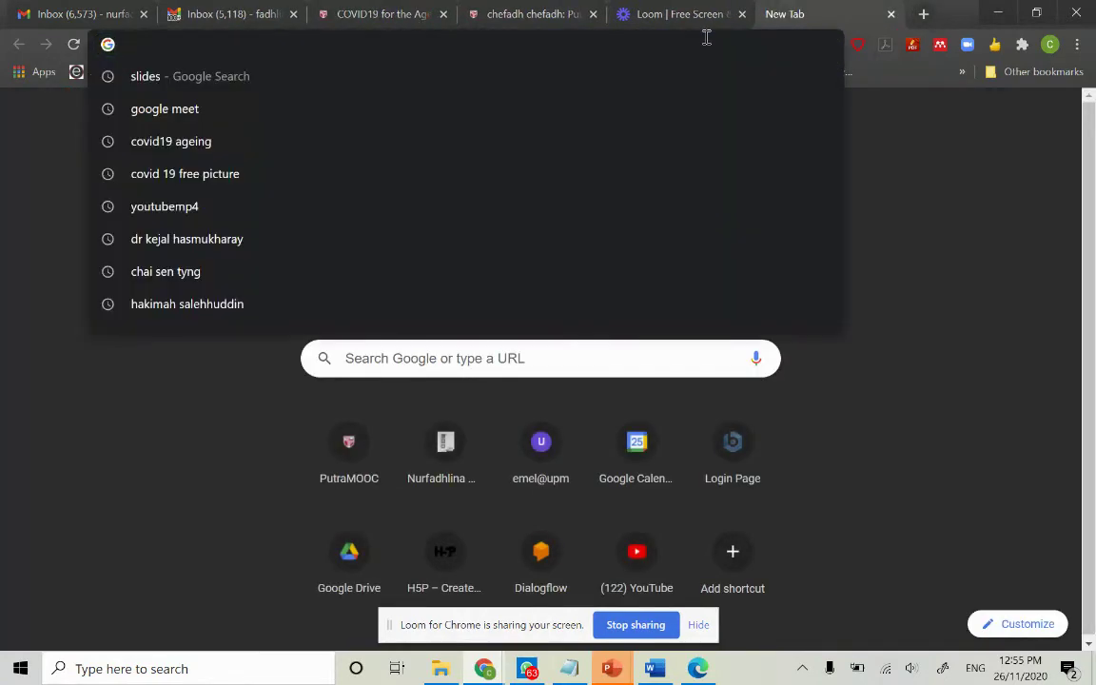
text(smile f)
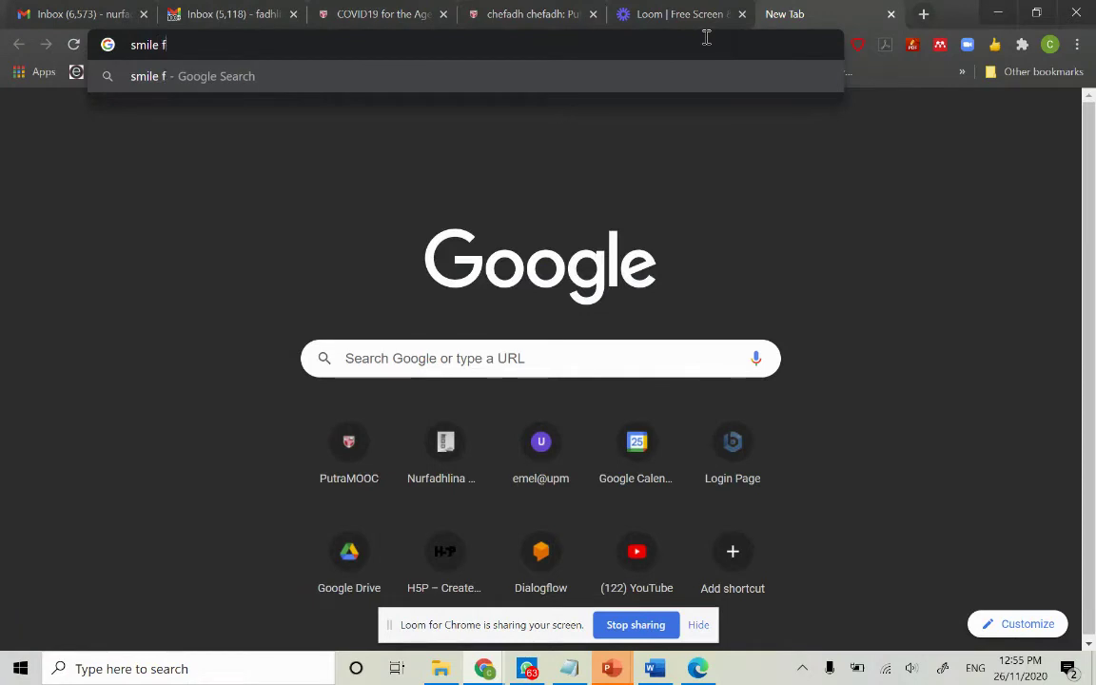
text(ace)
key(Return)
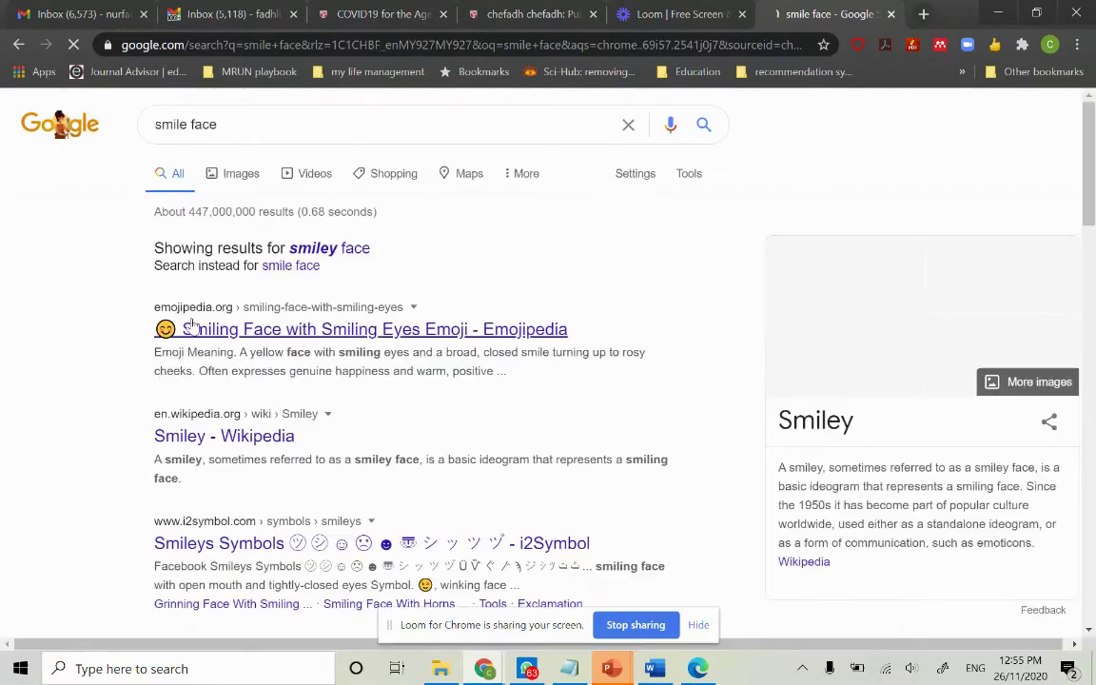
click(239, 181)
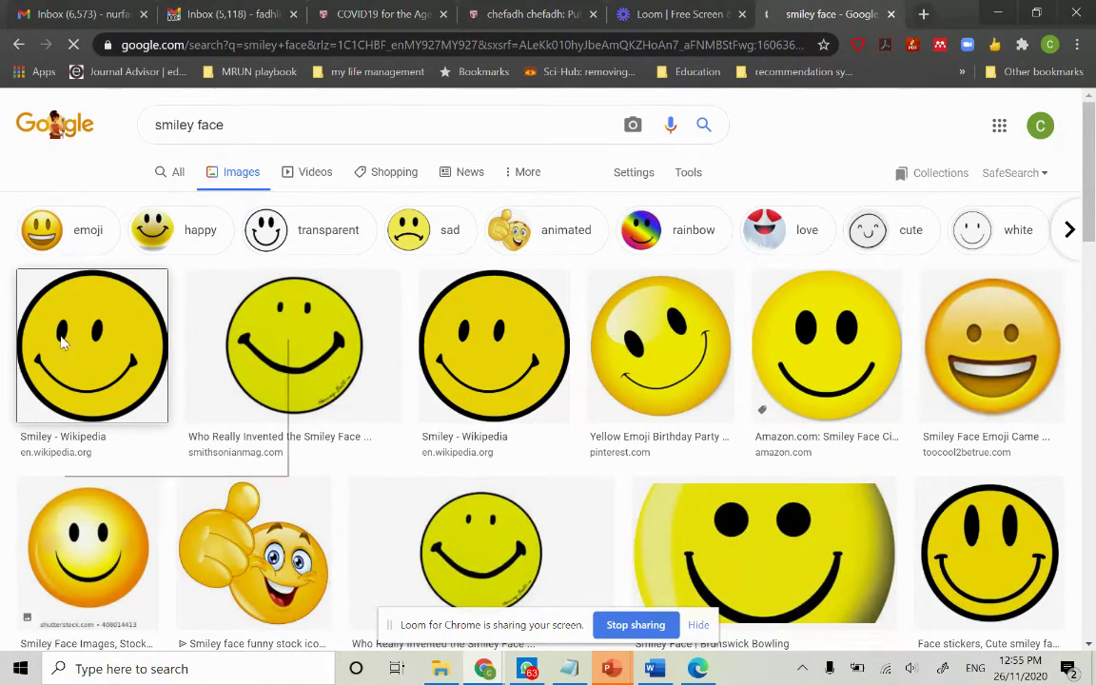
right_click(65, 339)
click(119, 411)
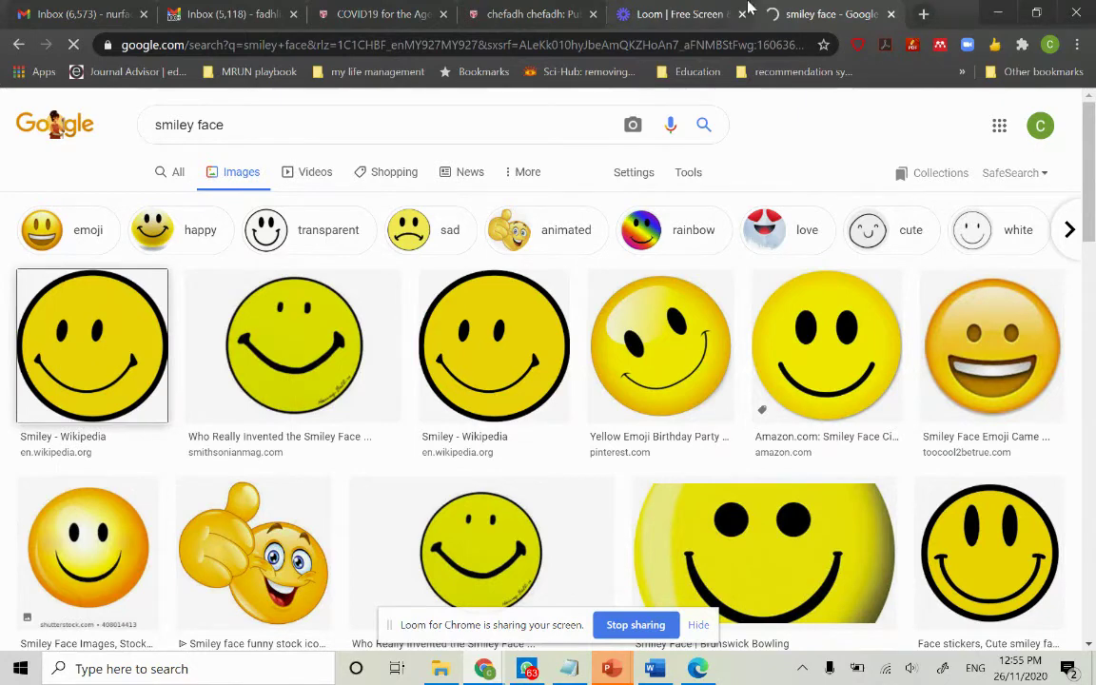
click(525, 15)
Paste the smiley image address into URL downloader, dismiss the error, and close the file picker
click(378, 10)
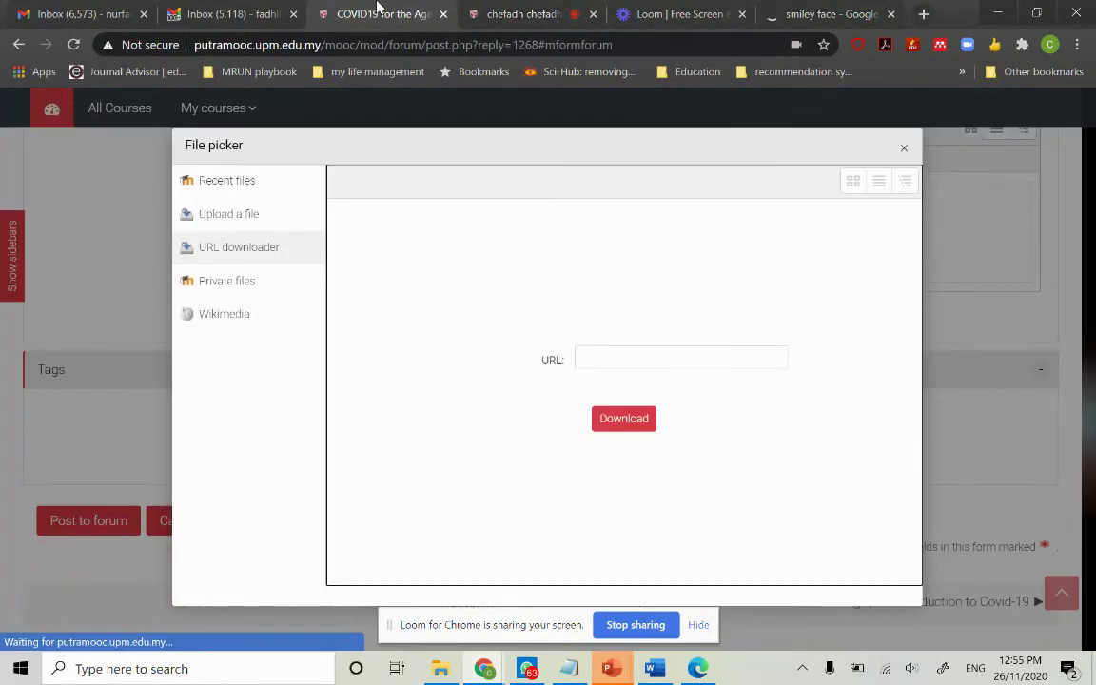
click(617, 357)
key(ctrl+v)
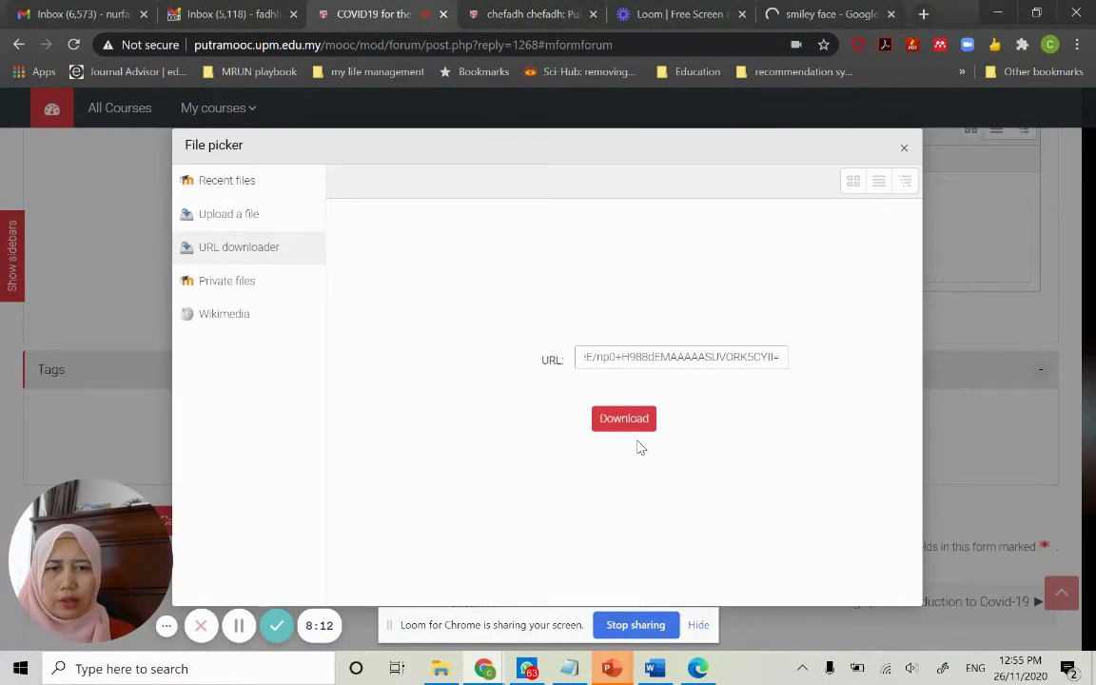
click(626, 420)
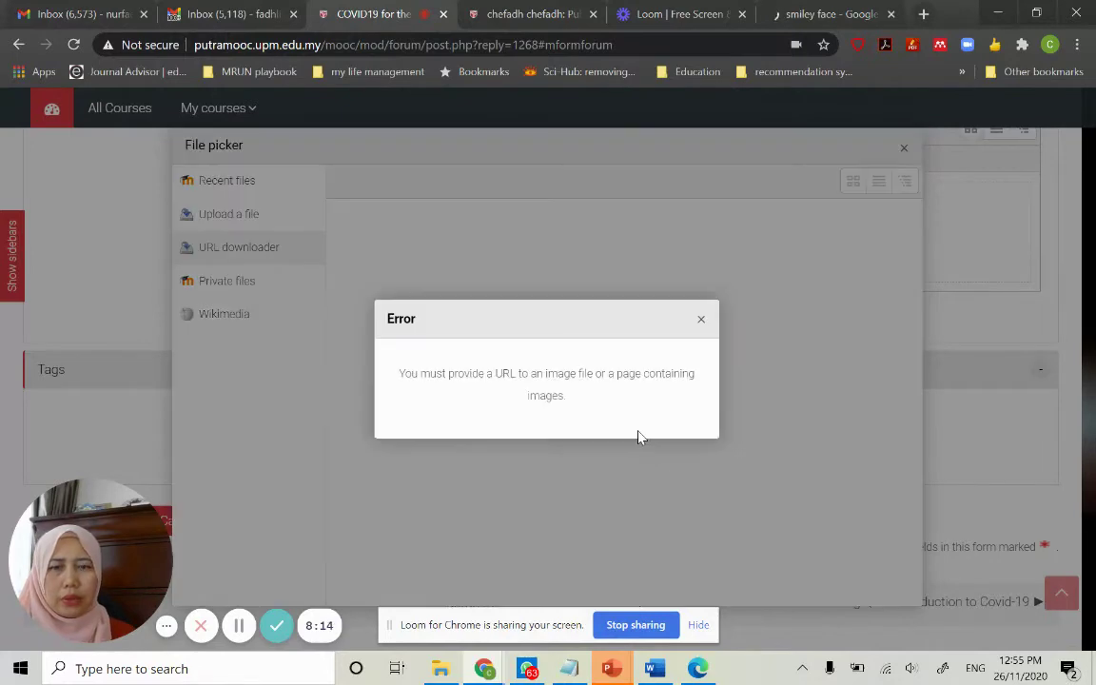
click(701, 320)
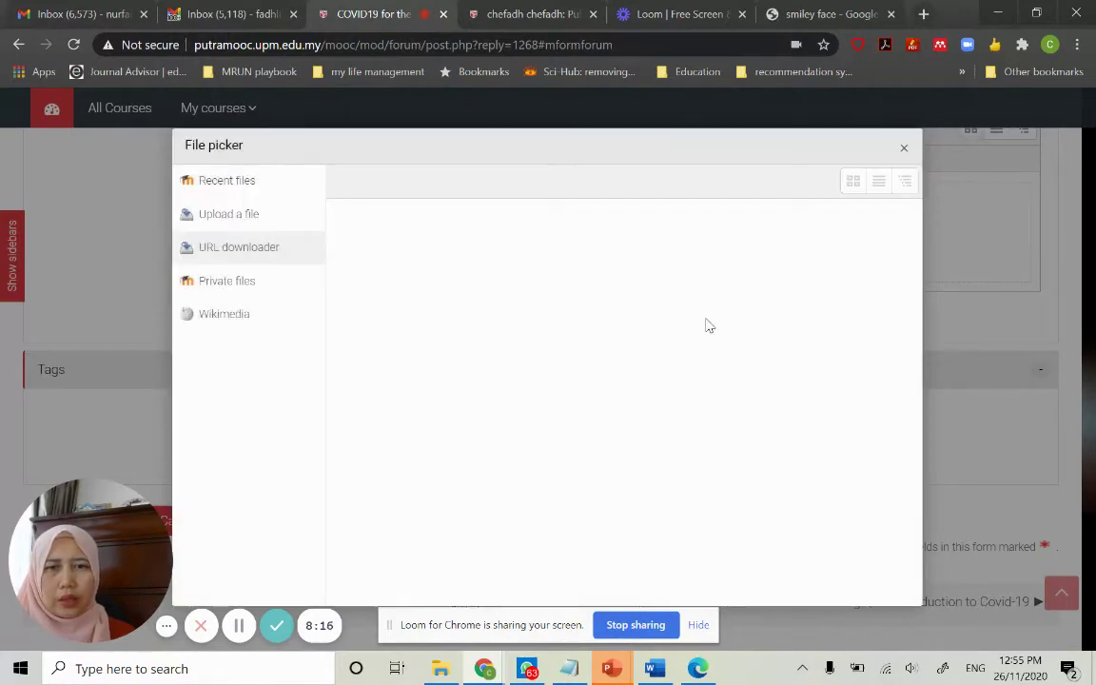
click(904, 151)
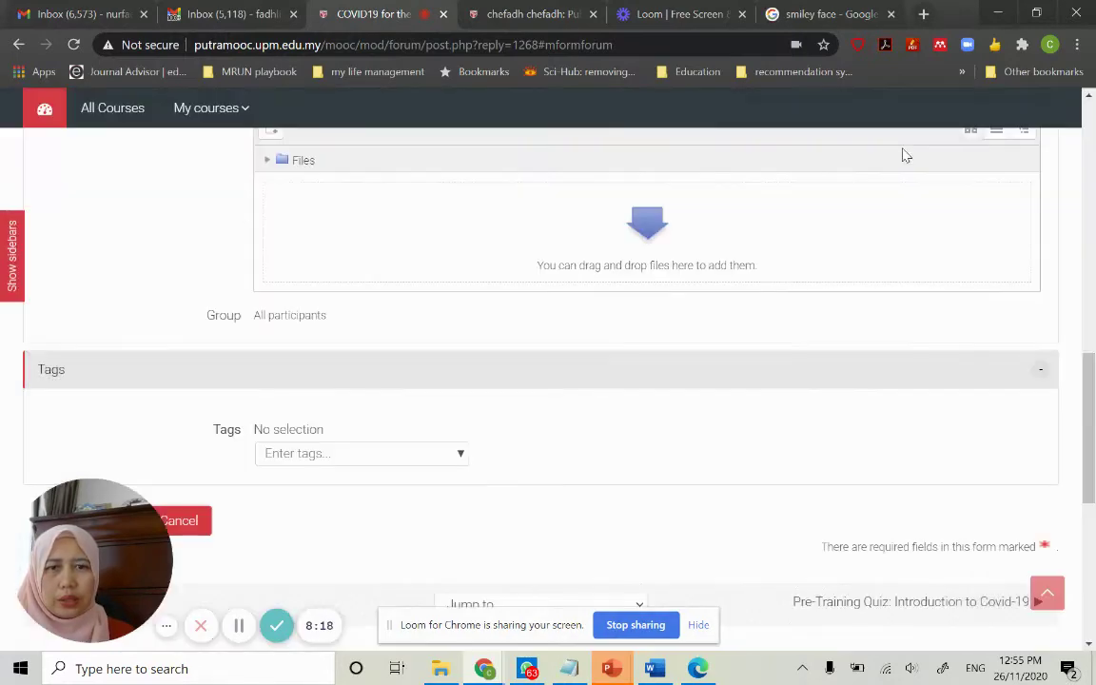
Submit the reply with Post to forum and check the success confirmation
scroll(494, 333, down, 3)
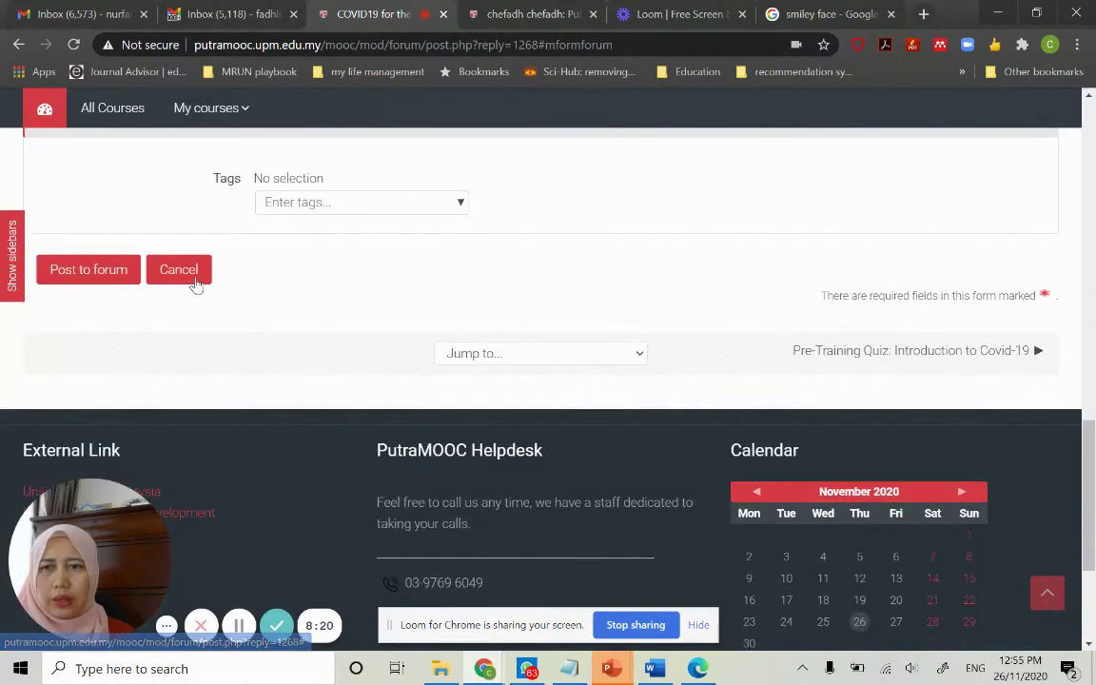
click(91, 270)
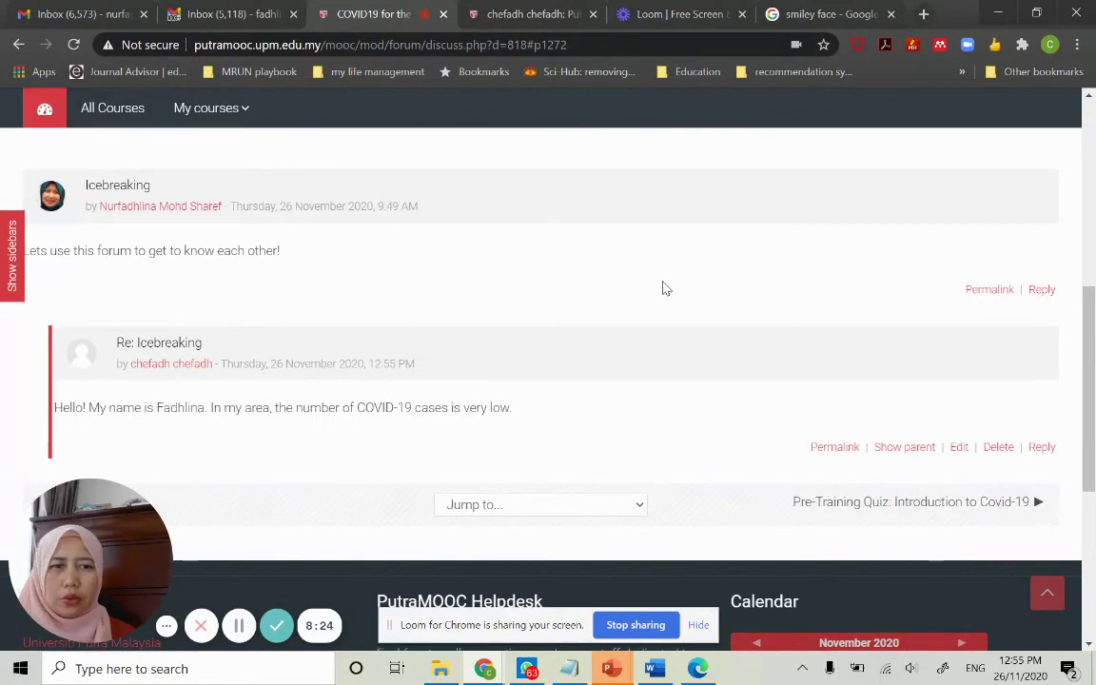
scroll(666, 288, down, 3)
scroll(756, 305, up, 8)
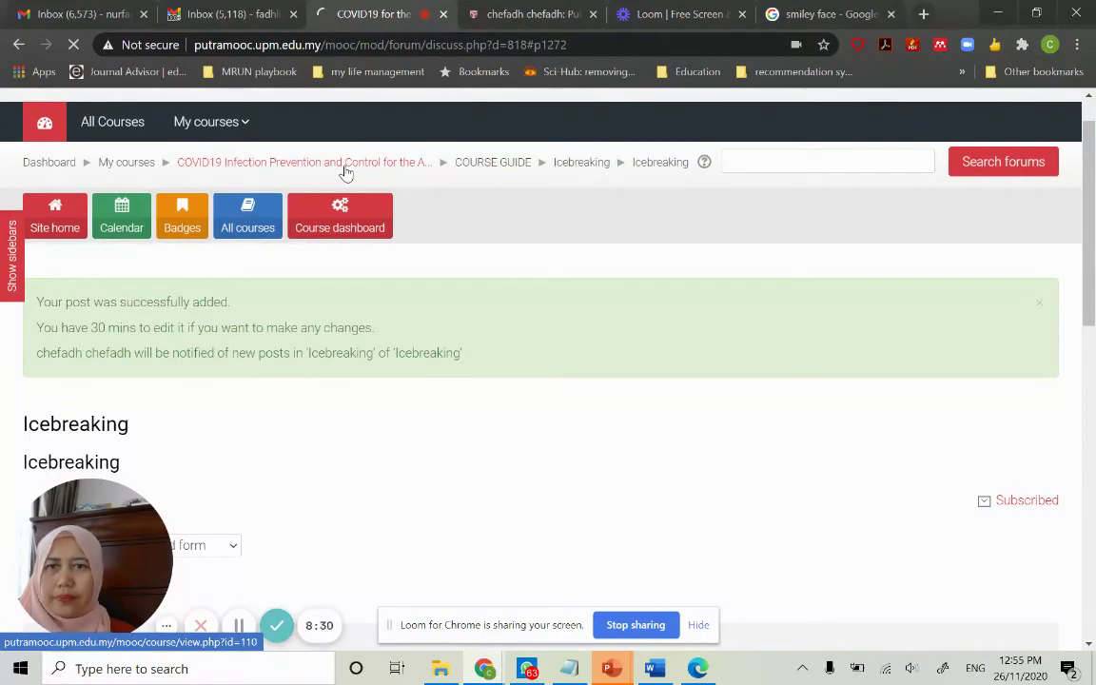
Show the Module 1: Introduction to COVID-19 section on the course page
scroll(466, 367, down, 7)
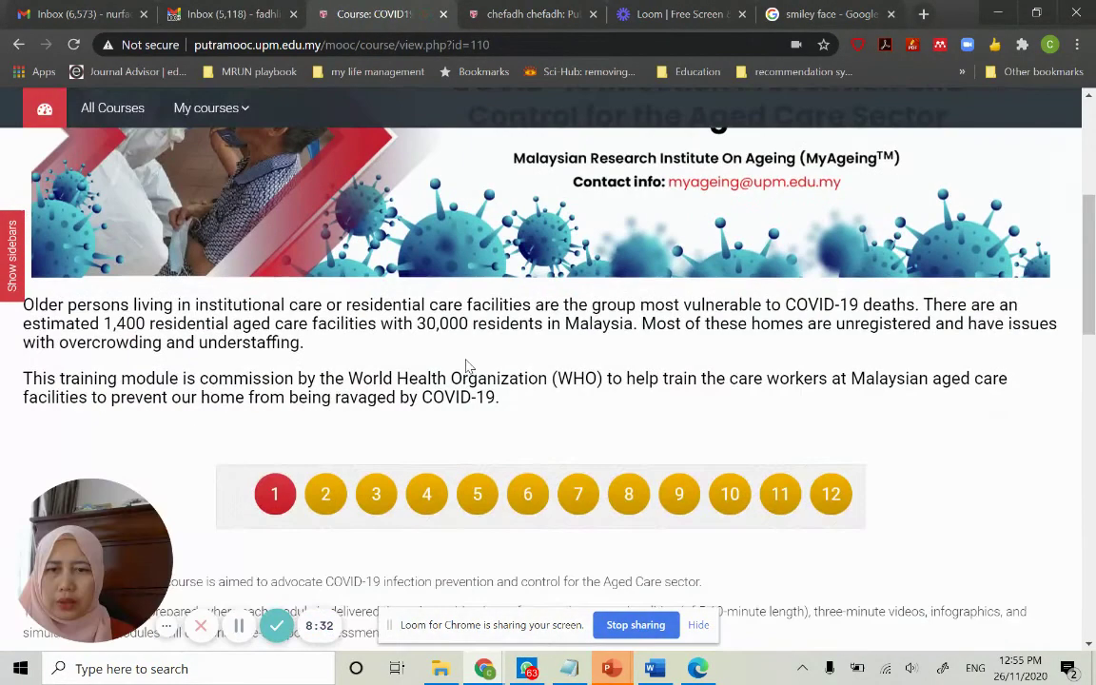
scroll(466, 359, down, 7)
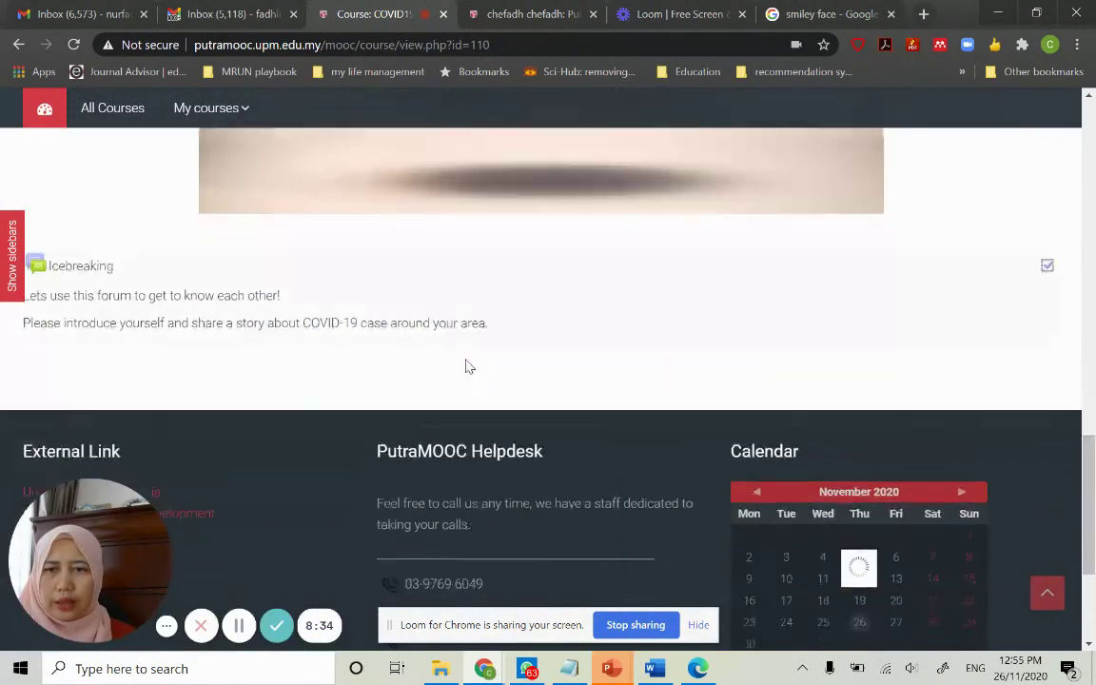
scroll(467, 360, up, 2)
scroll(466, 360, up, 5)
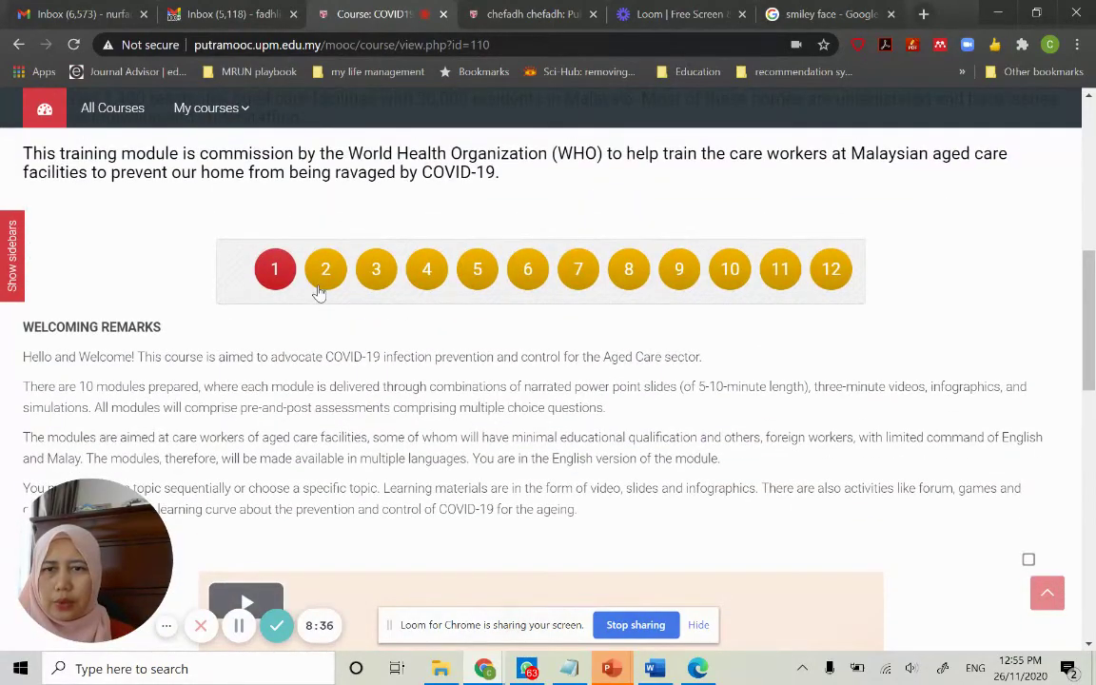
click(325, 276)
Scroll through Module 1 down to the Mythbusters item and the Game-Find the words! activity
scroll(423, 318, down, 8)
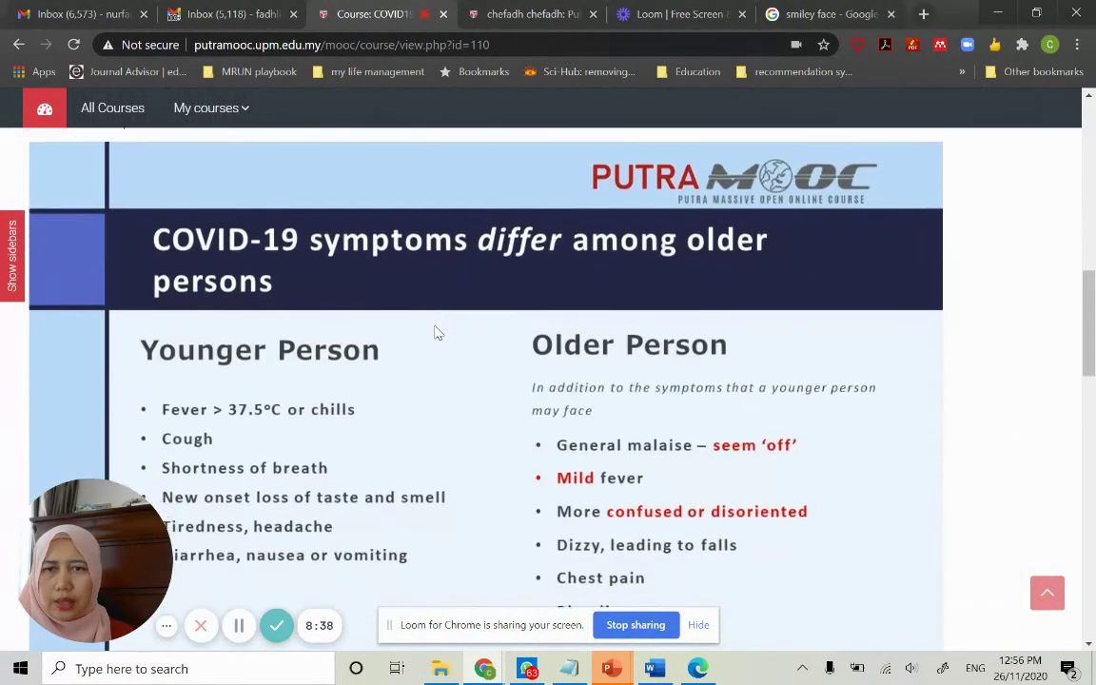
scroll(438, 332, down, 4)
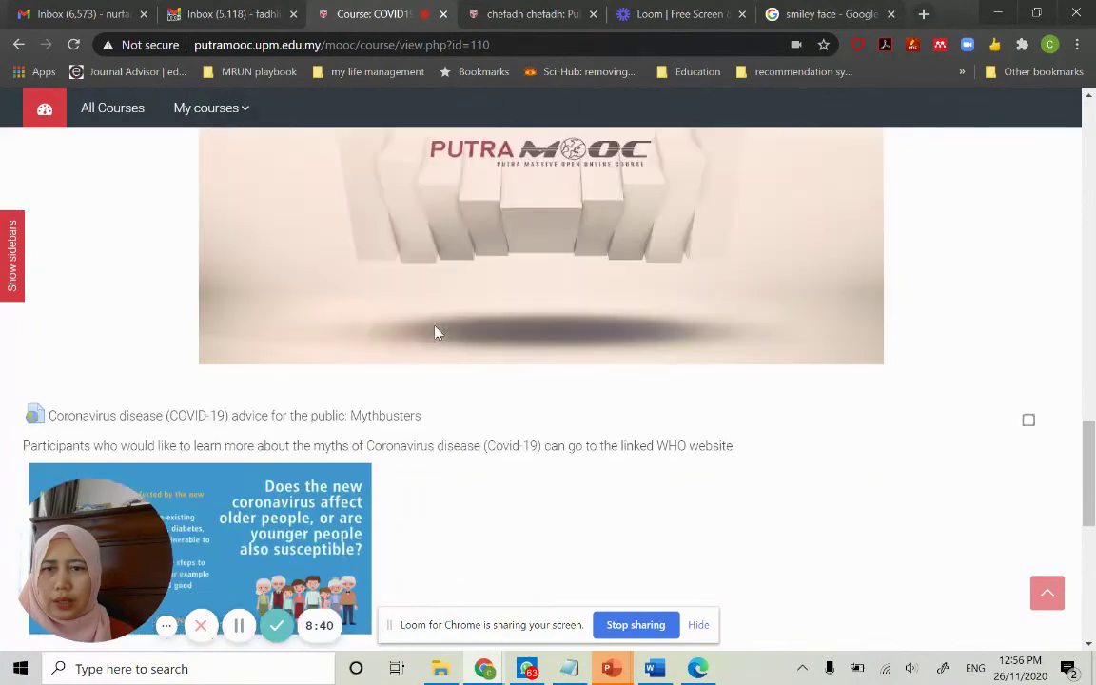
scroll(438, 332, up, 6)
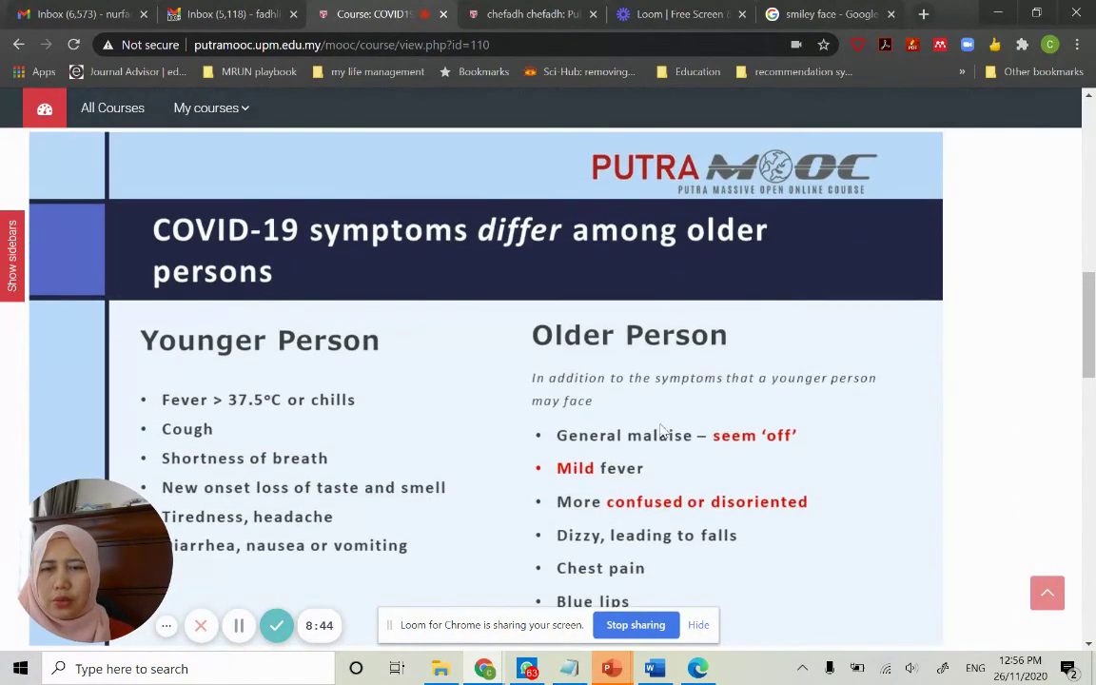
scroll(564, 270, up, 4)
scroll(564, 270, down, 3)
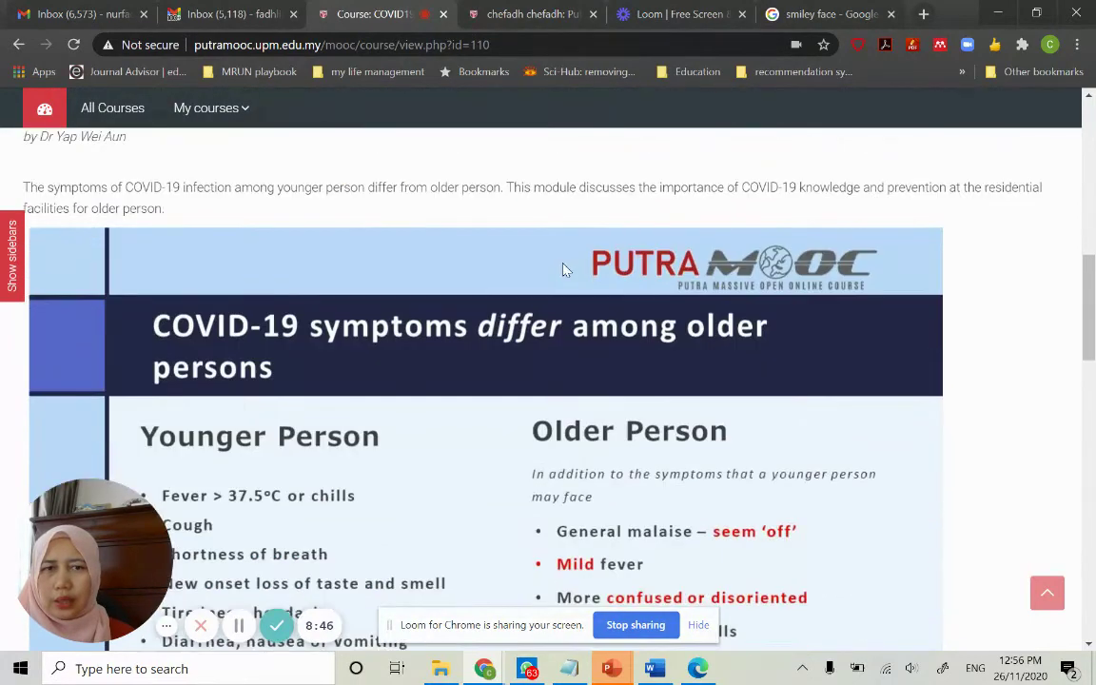
scroll(563, 270, down, 3)
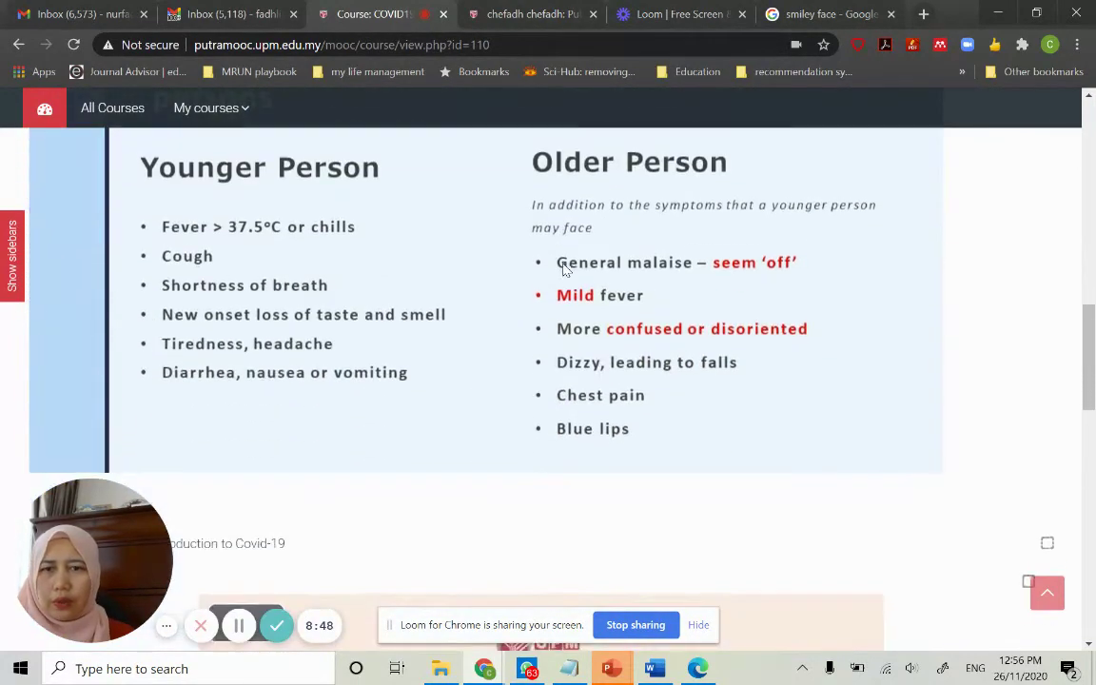
scroll(601, 331, down, 6)
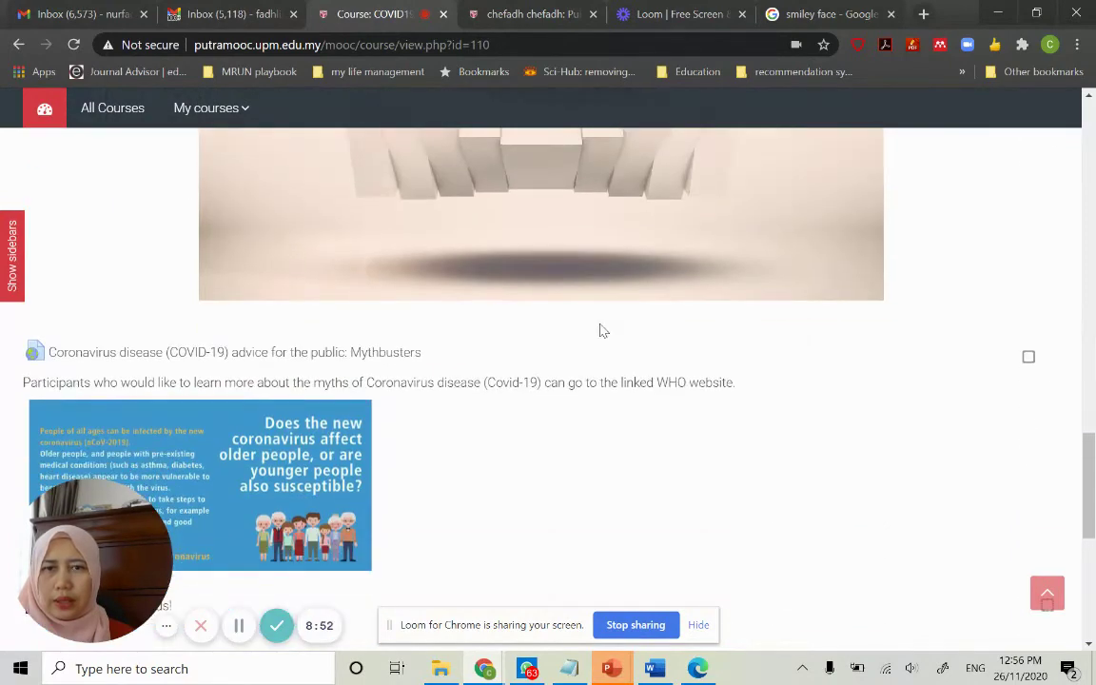
scroll(601, 331, up, 3)
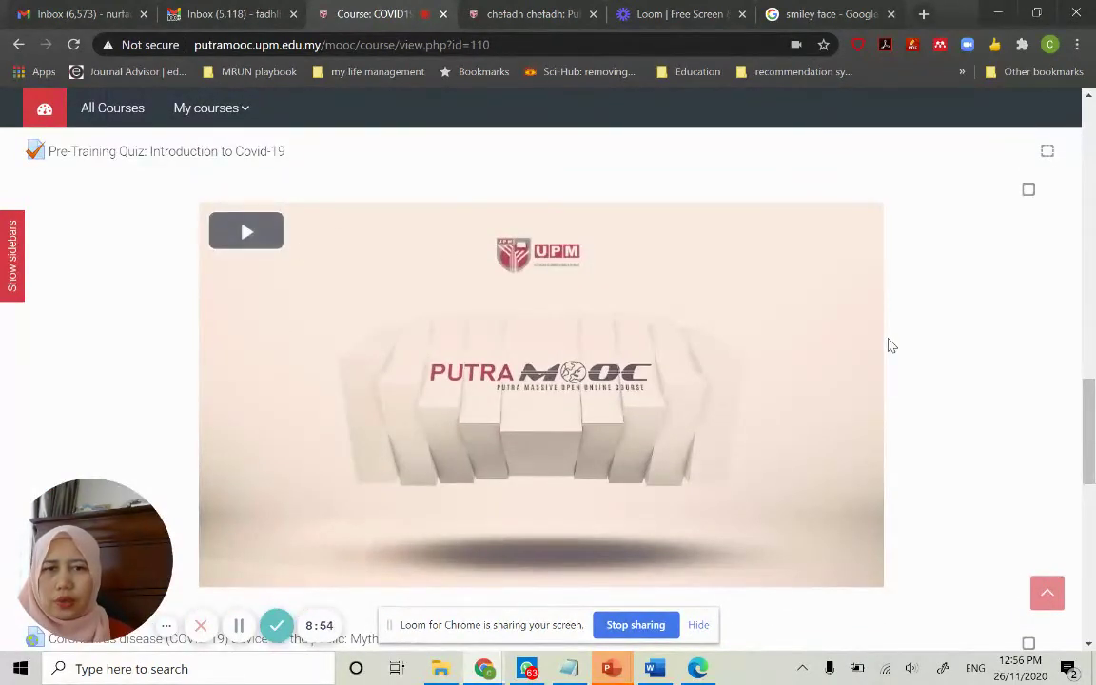
scroll(890, 346, down, 4)
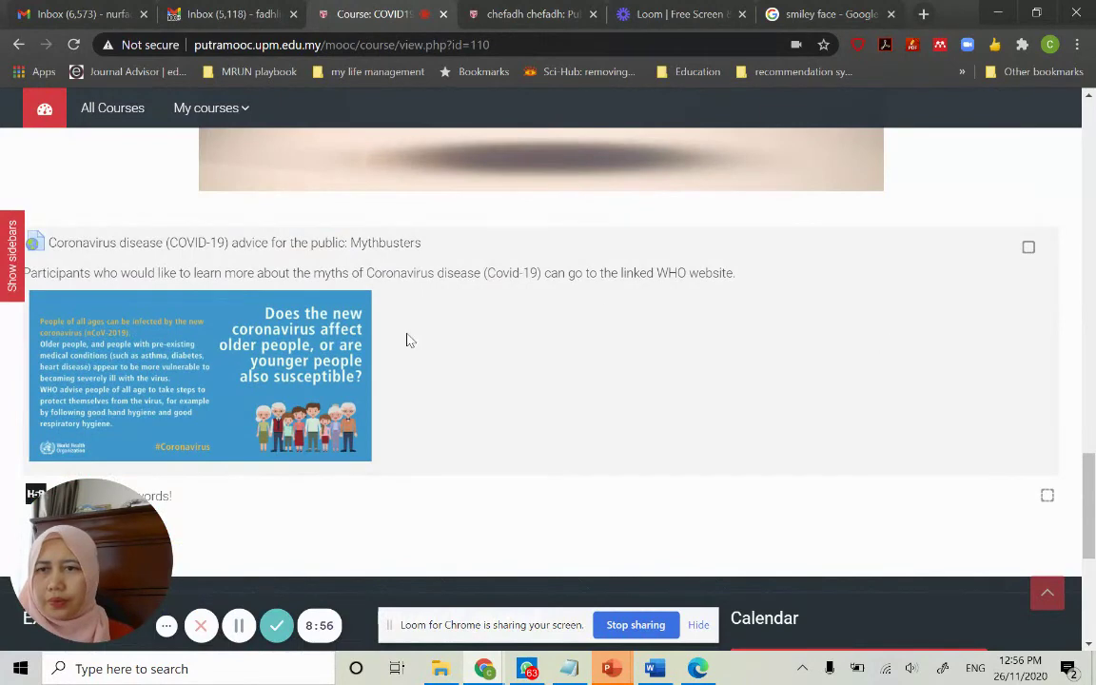
scroll(162, 339, down, 2)
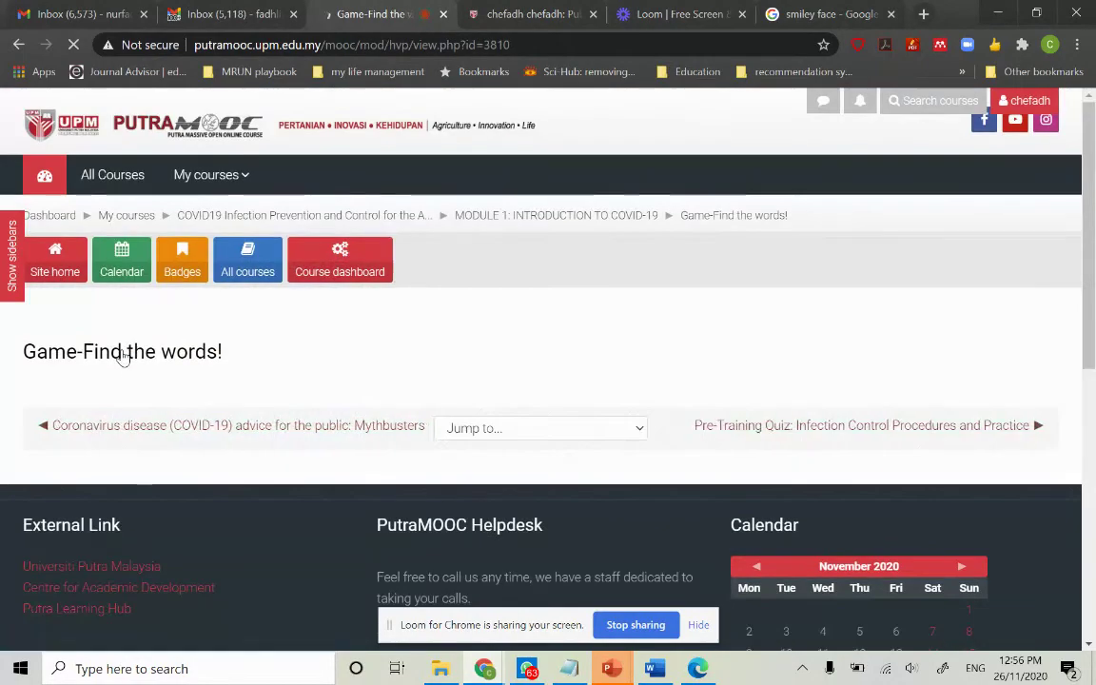
Mark WASHHANDS across the second row of the word-search grid
scroll(411, 330, down, 2)
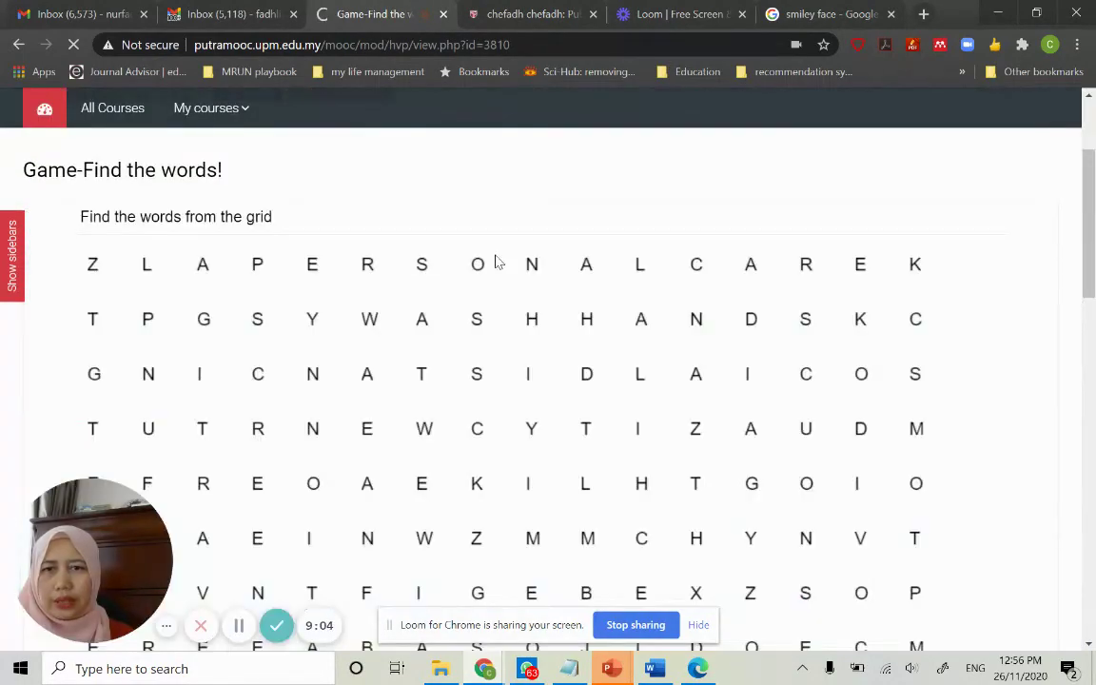
scroll(494, 262, down, 9)
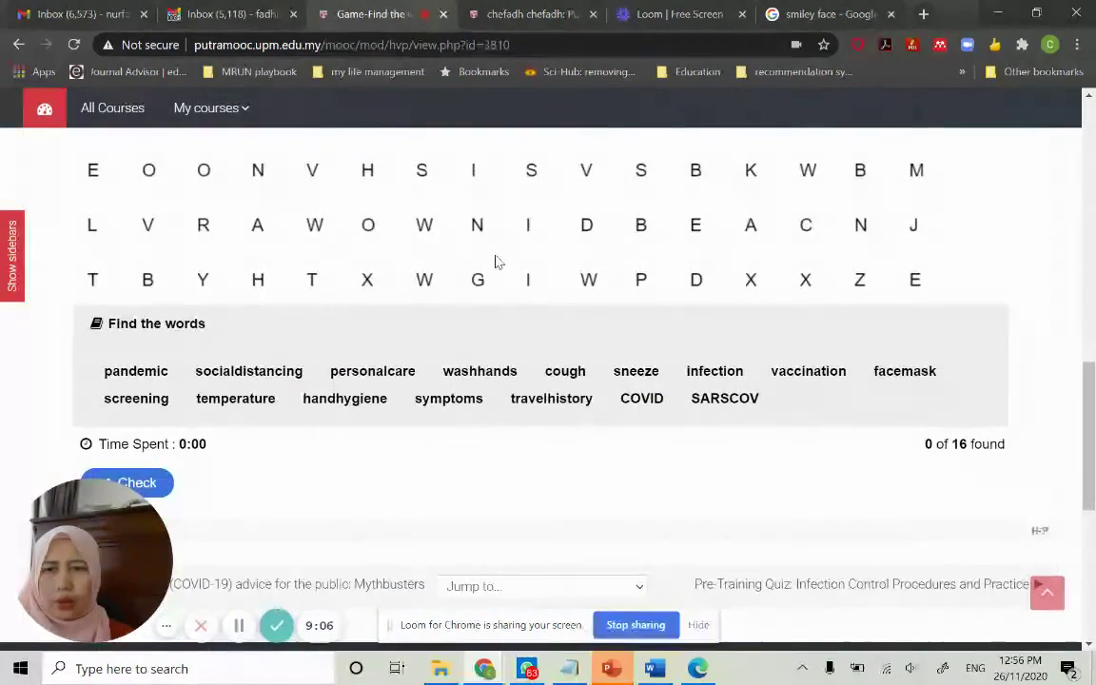
scroll(378, 257, up, 6)
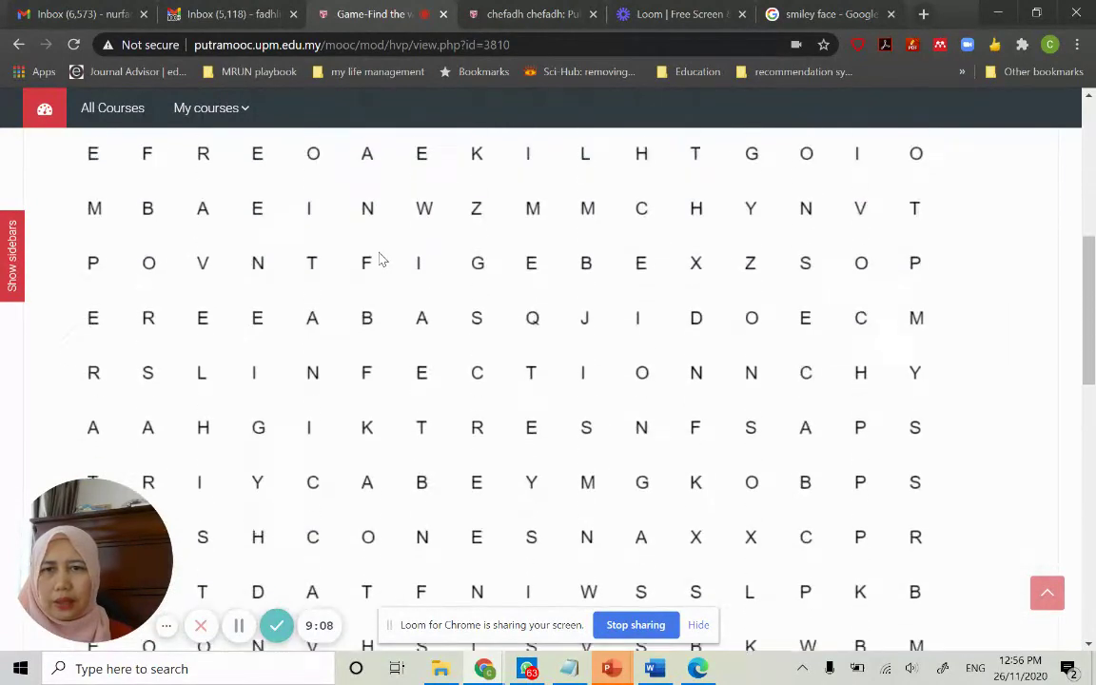
scroll(379, 259, up, 2)
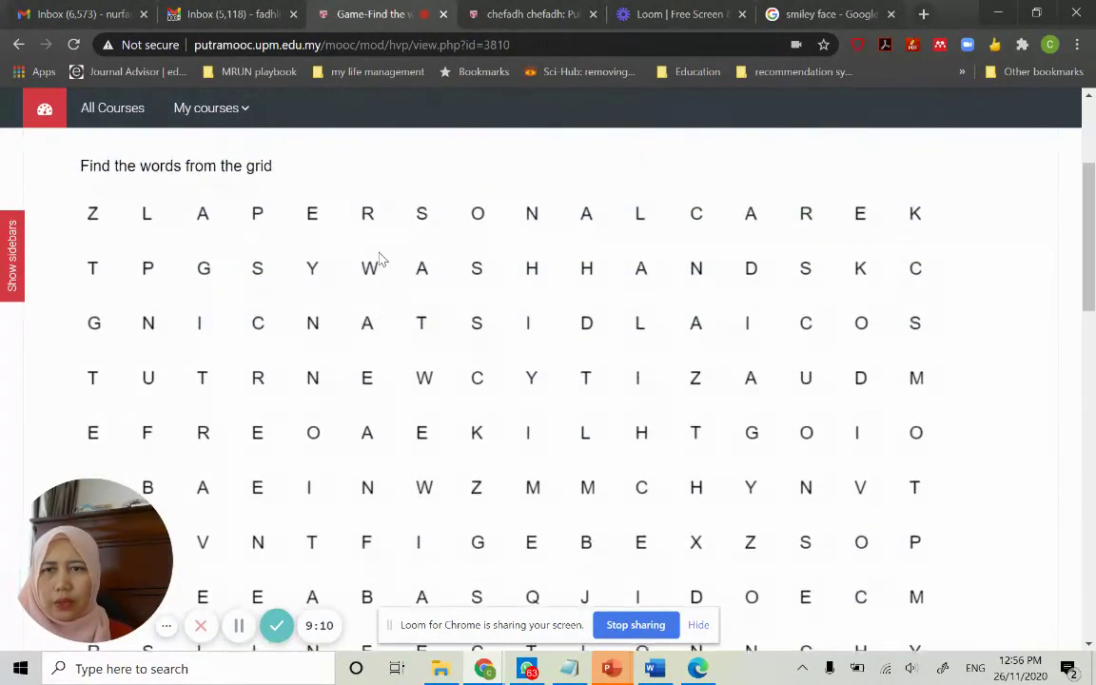
drag(263, 222, 476, 215)
drag(371, 276, 776, 272)
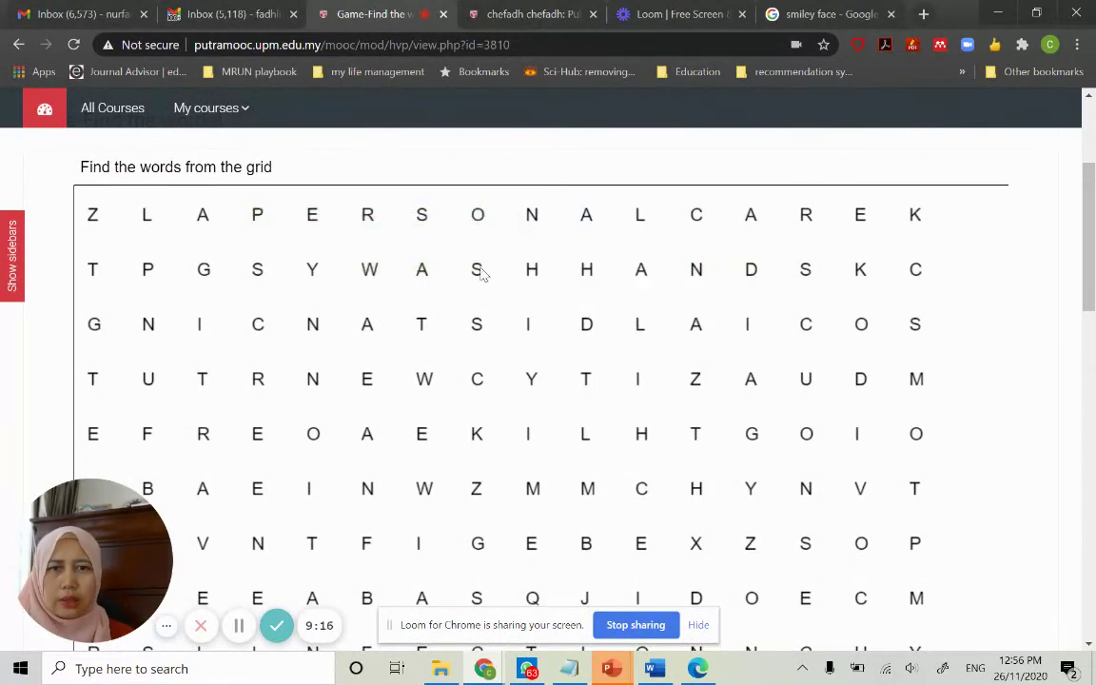
drag(372, 271, 761, 274)
drag(376, 269, 828, 276)
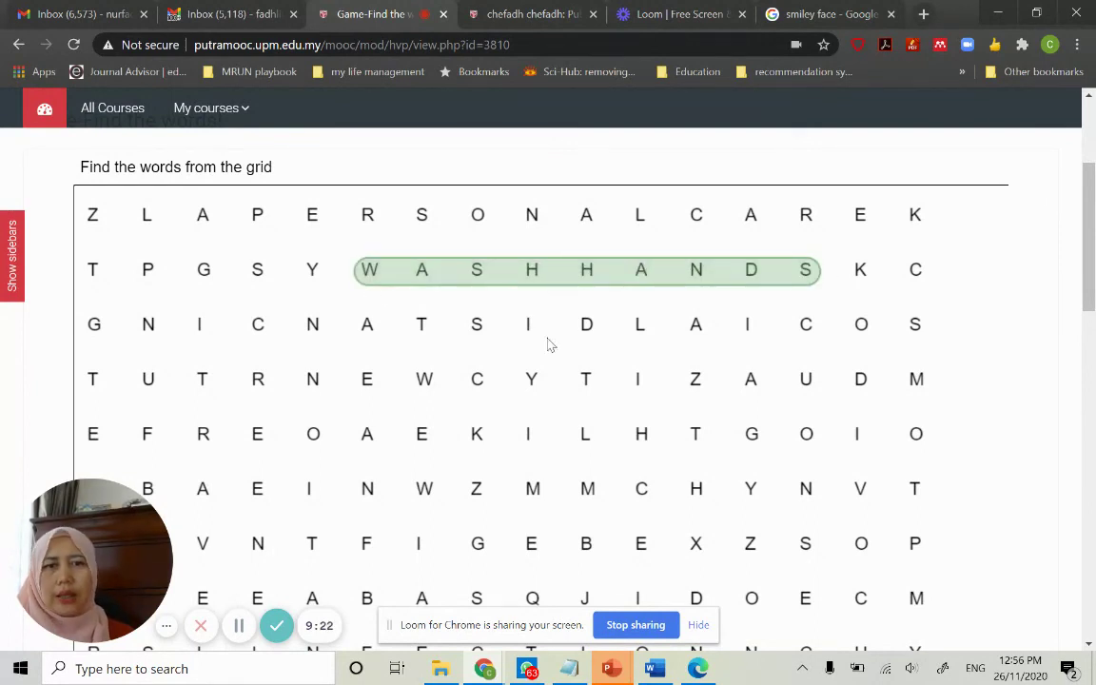
Check the answers for a score of 1 of 16, then return to the COVID-19 Aged Care Sector course page
scroll(522, 348, down, 15)
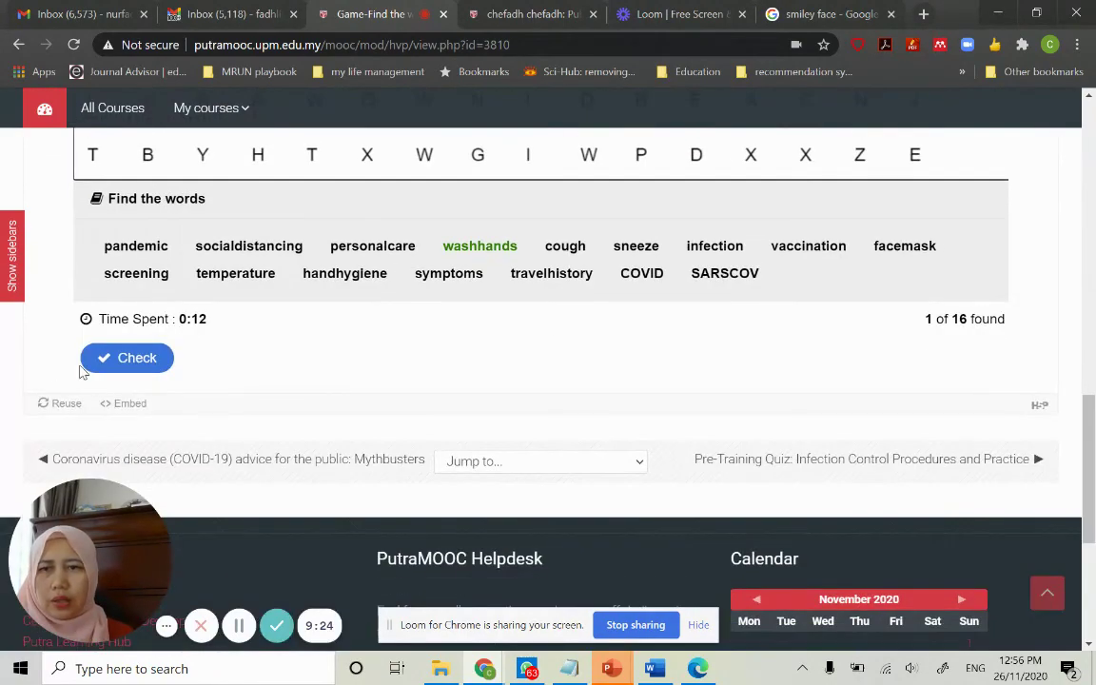
click(115, 357)
scroll(501, 251, up, 5)
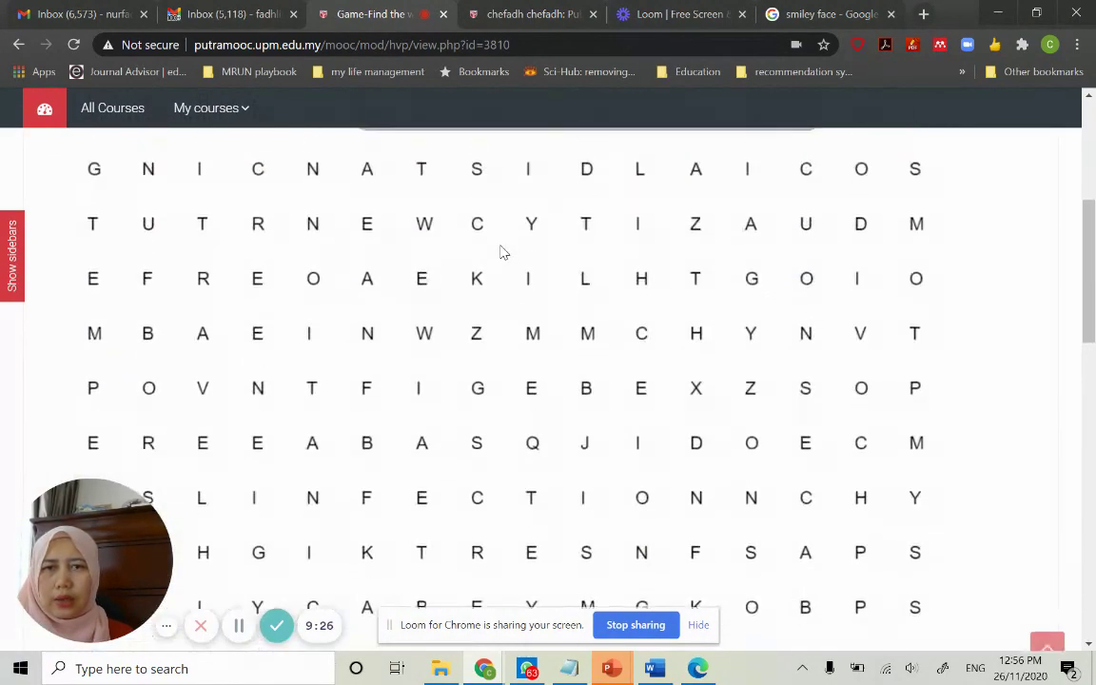
scroll(502, 250, up, 4)
click(372, 220)
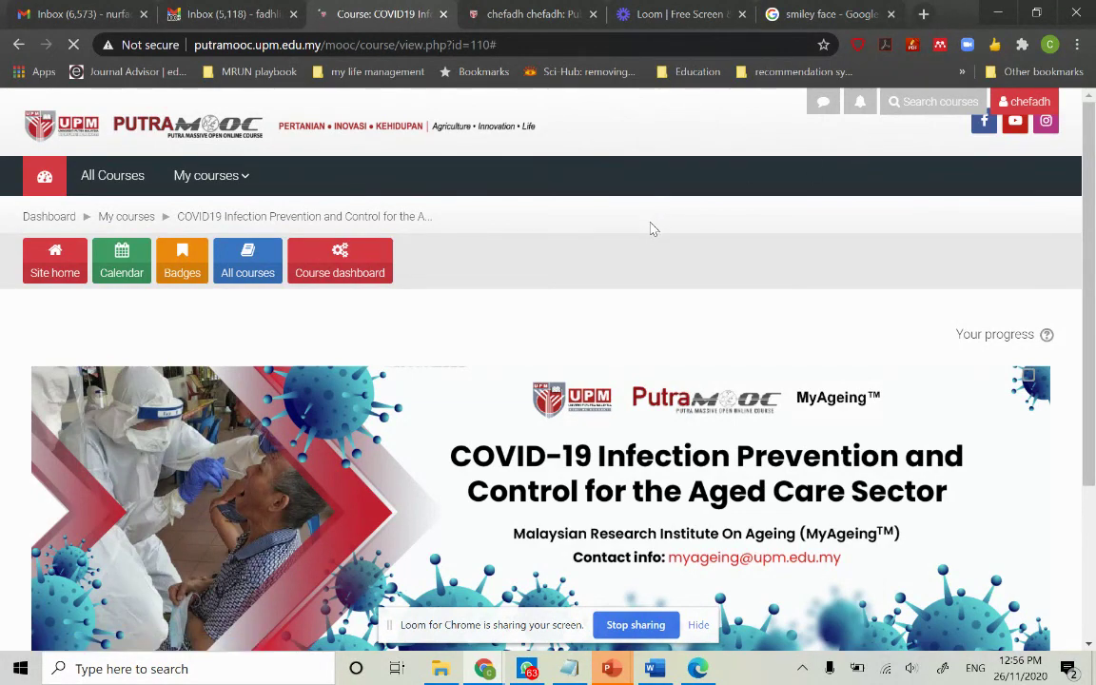
Switch to the Loom browser tab showing the Personal Library of recorded videos
click(648, 14)
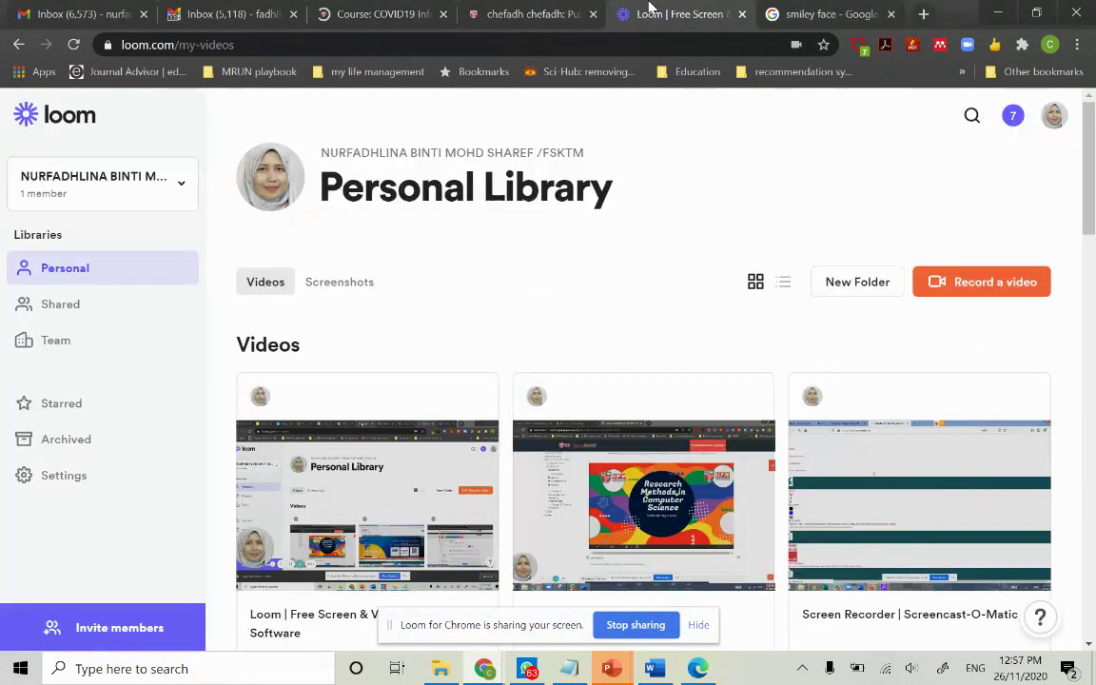